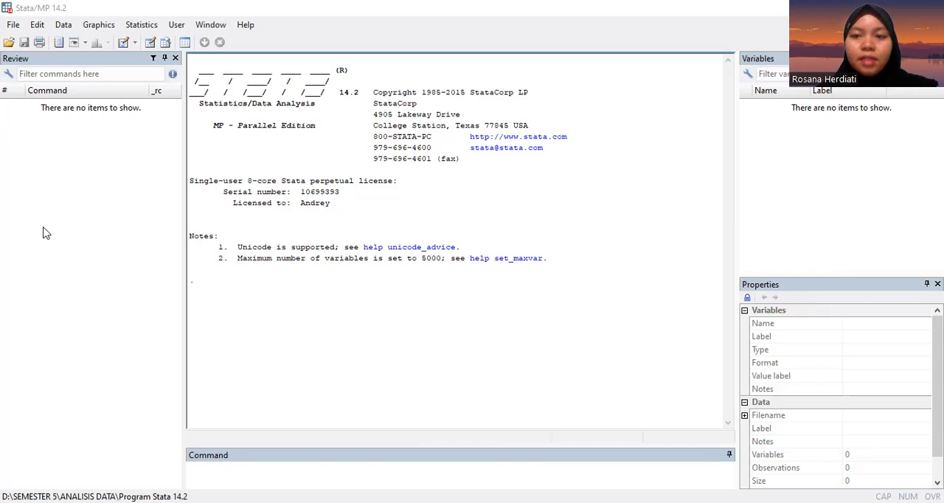
Step: Start a formatted log file named uasandat in the ANALISIS DATA folder
click(13, 25)
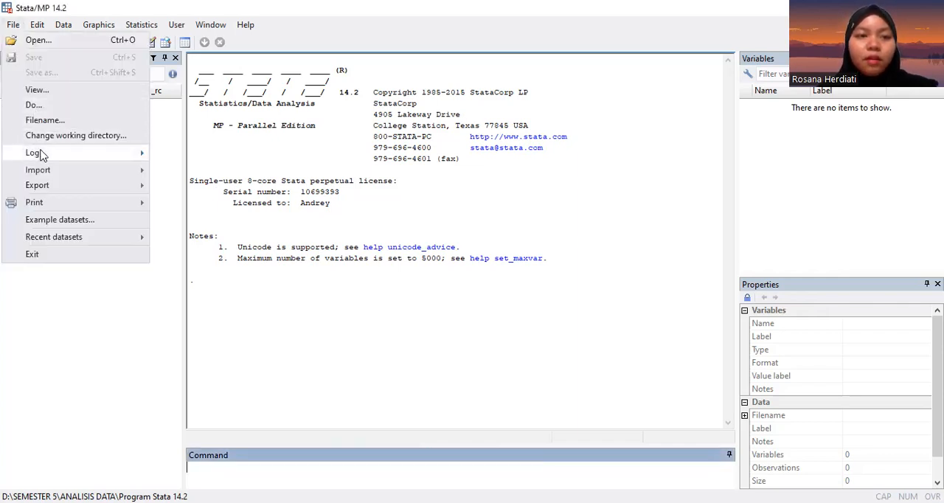
click(428, 200)
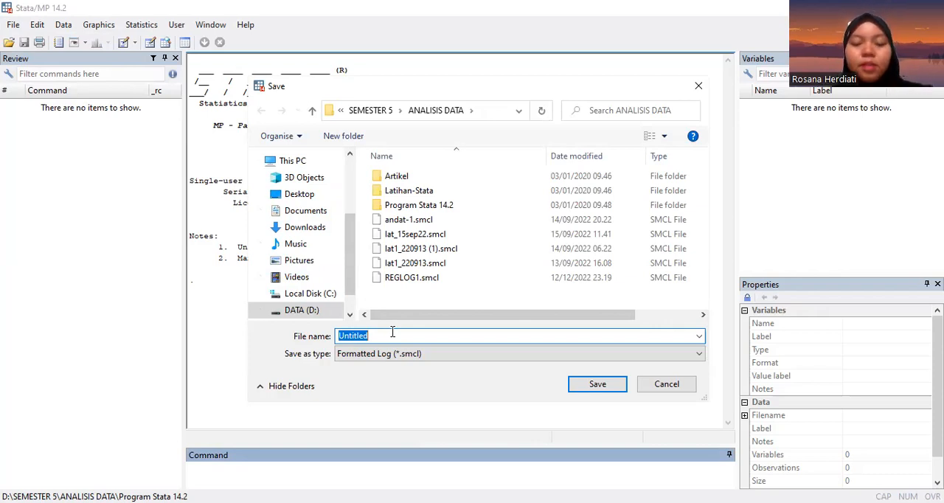
text(uas)
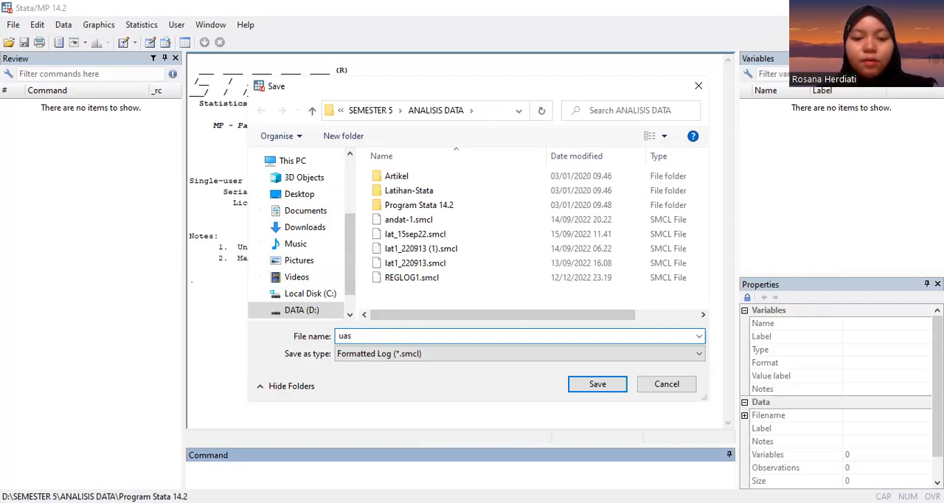
text(andat)
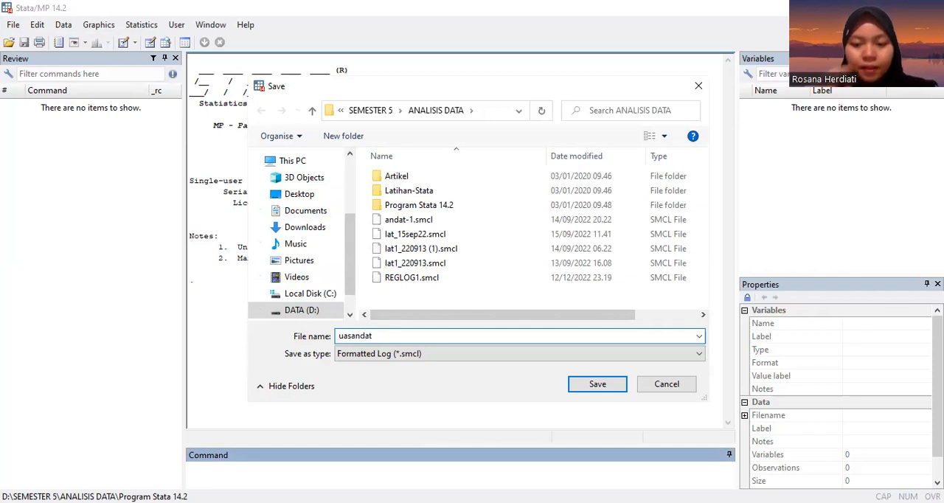
key(Return)
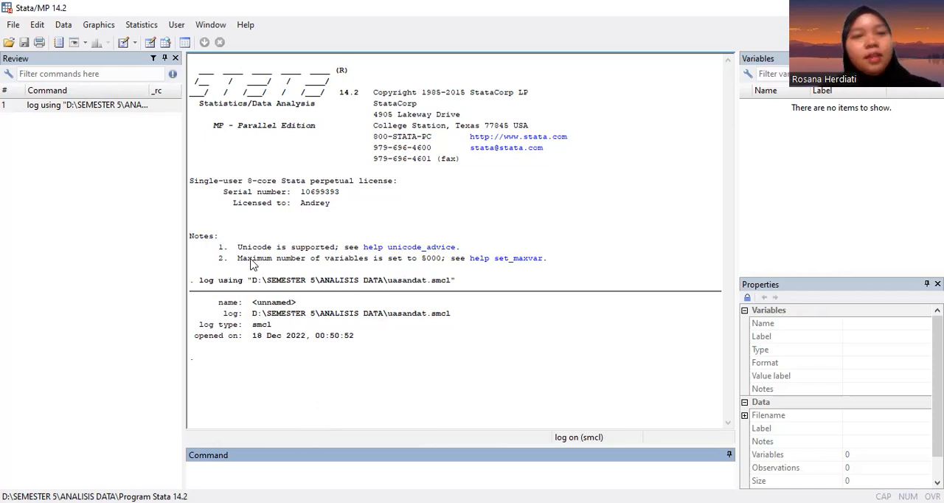
Step: Open the dataset UAS Andat Ganjil 2022.dta from the Downloads folder
click(8, 43)
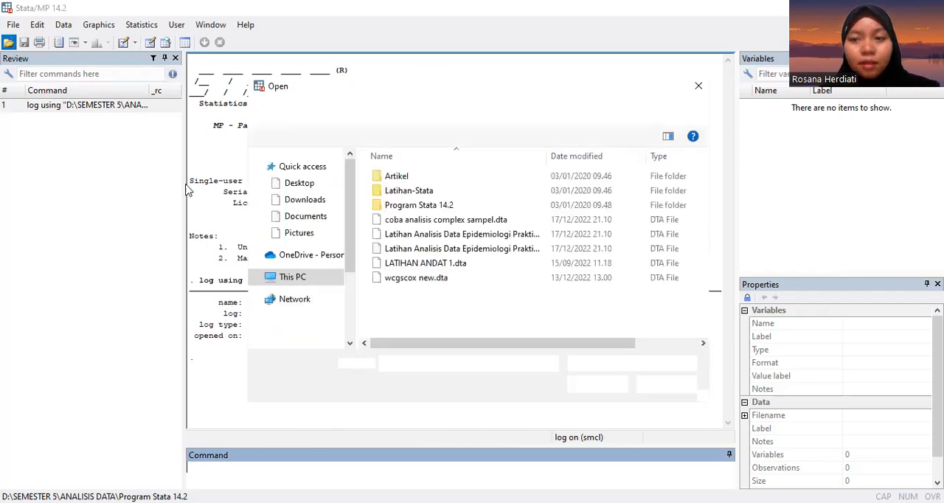
click(283, 247)
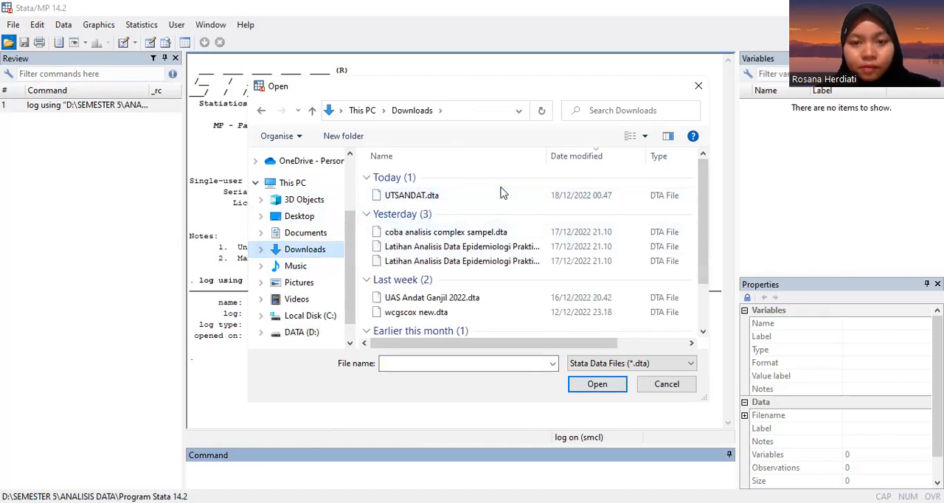
scroll(501, 191, down, 1)
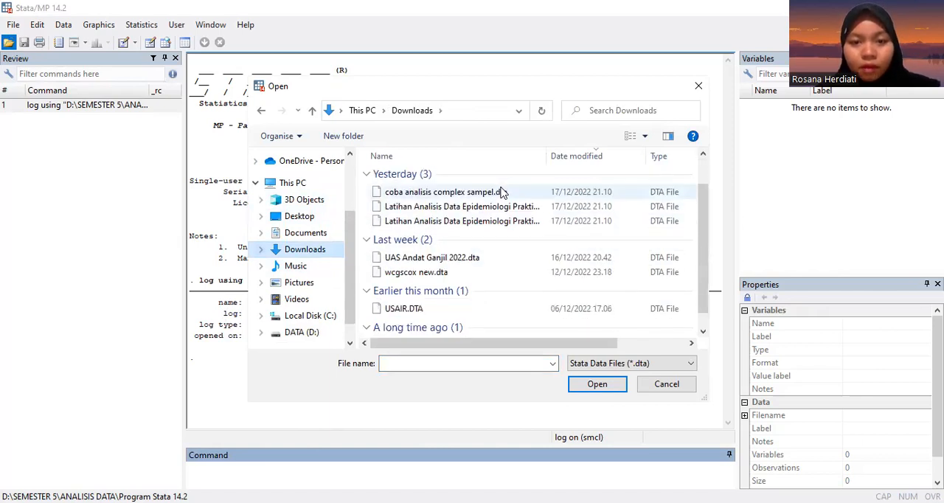
click(445, 258)
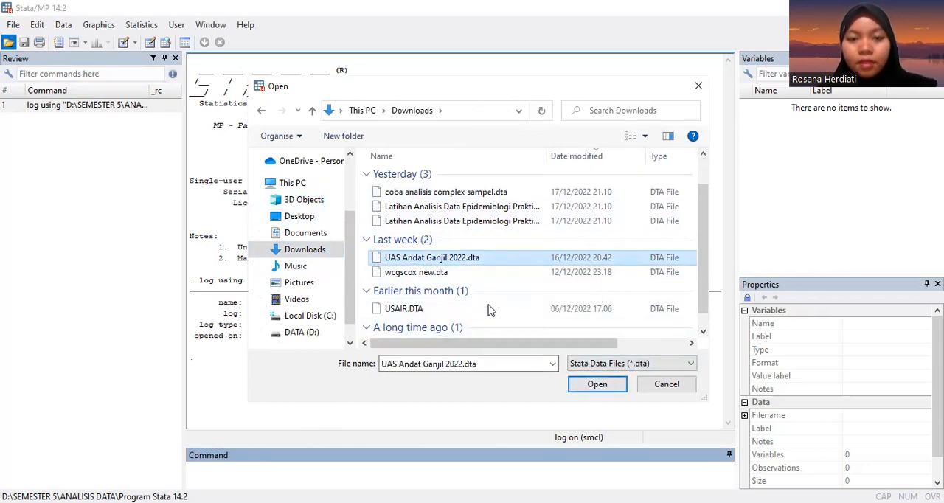
click(603, 389)
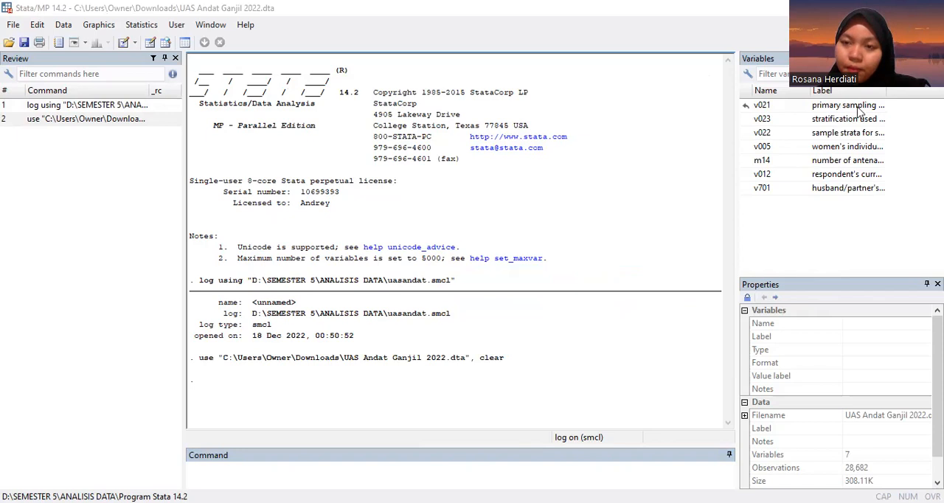
Step: Resize the variable list and read the full labels of the dataset's variables
drag(738, 126, 805, 126)
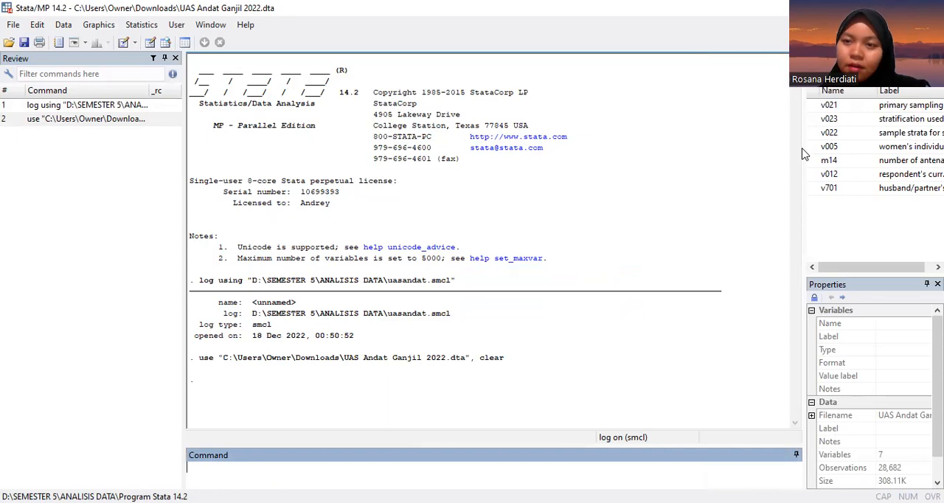
drag(802, 154, 765, 151)
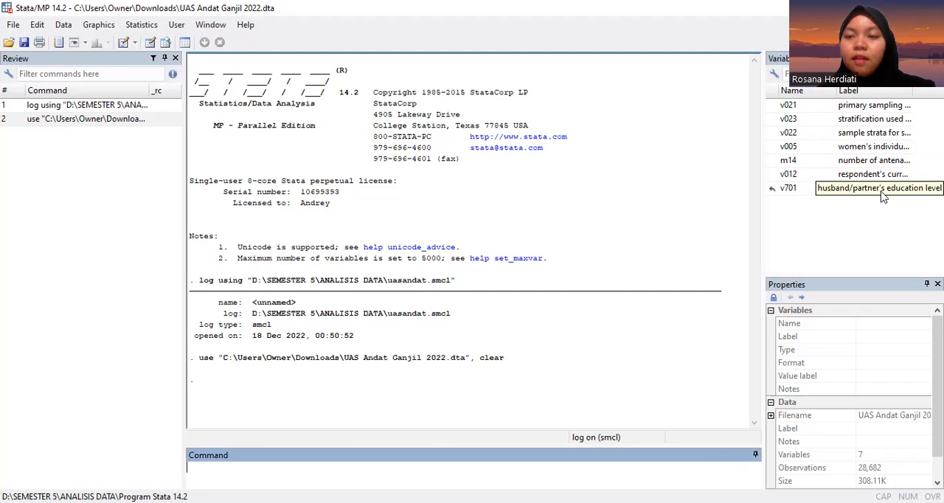
click(883, 214)
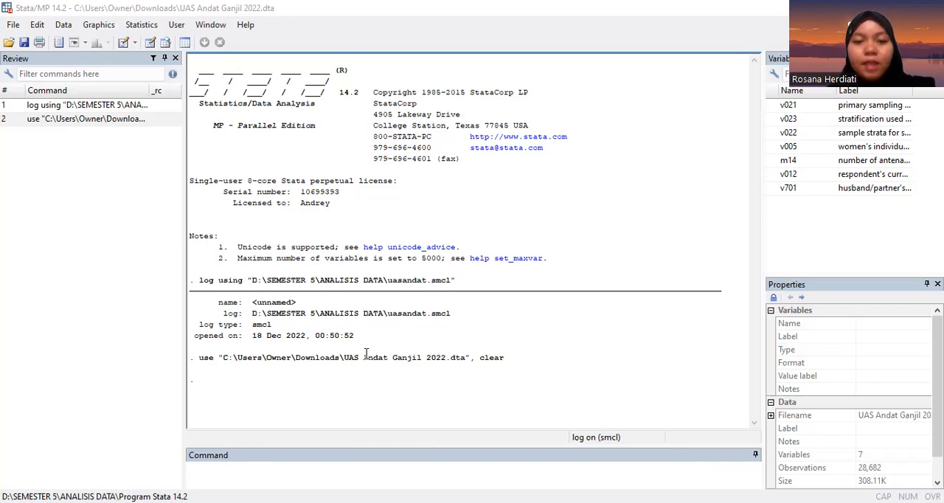
click(231, 467)
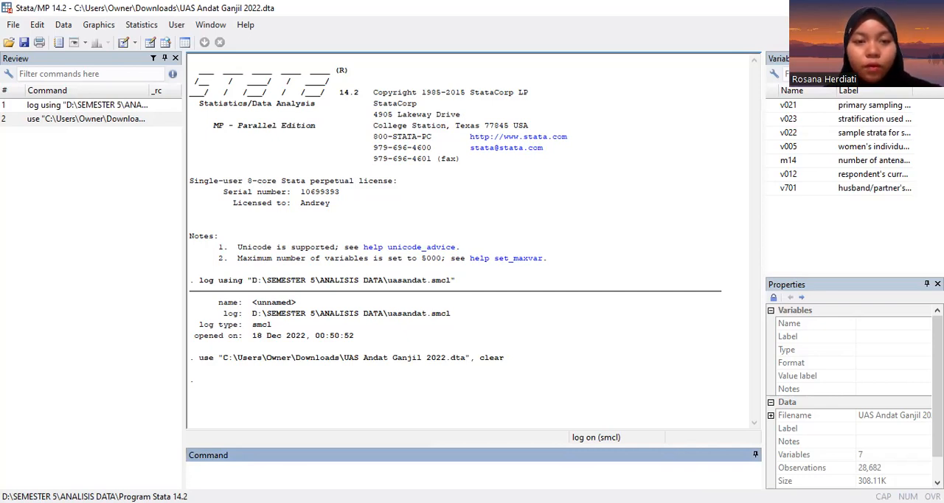
key(alt+Tab)
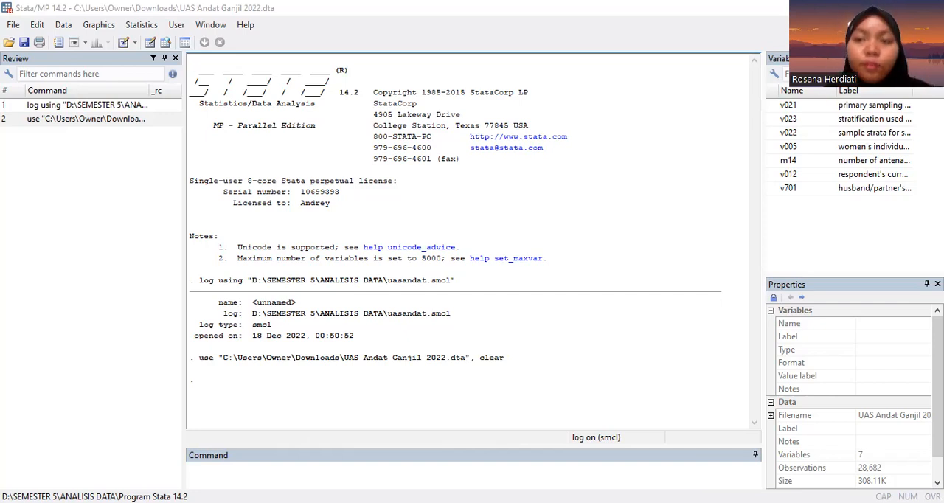
click(370, 454)
text(gen)
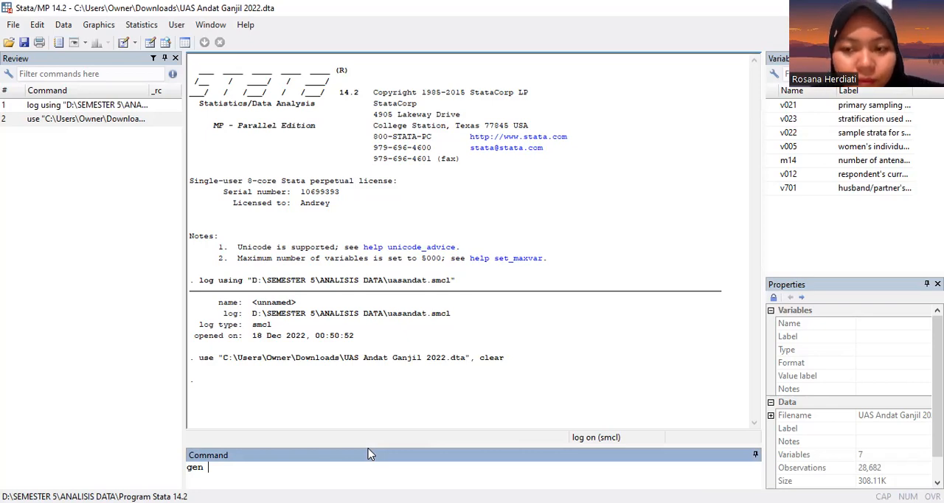
key(BackSpace)
key(BackSpace)
key(BackSpace)
key(BackSpace)
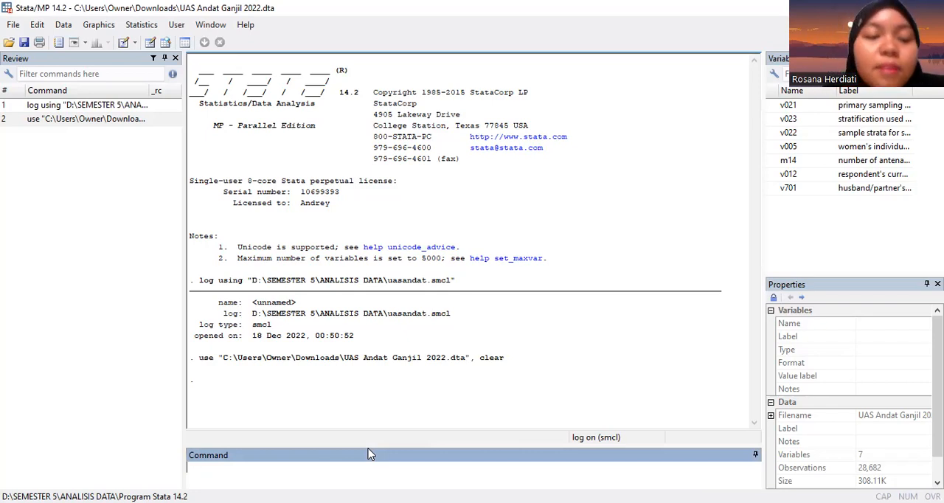
click(62, 27)
mouse_move(111, 77)
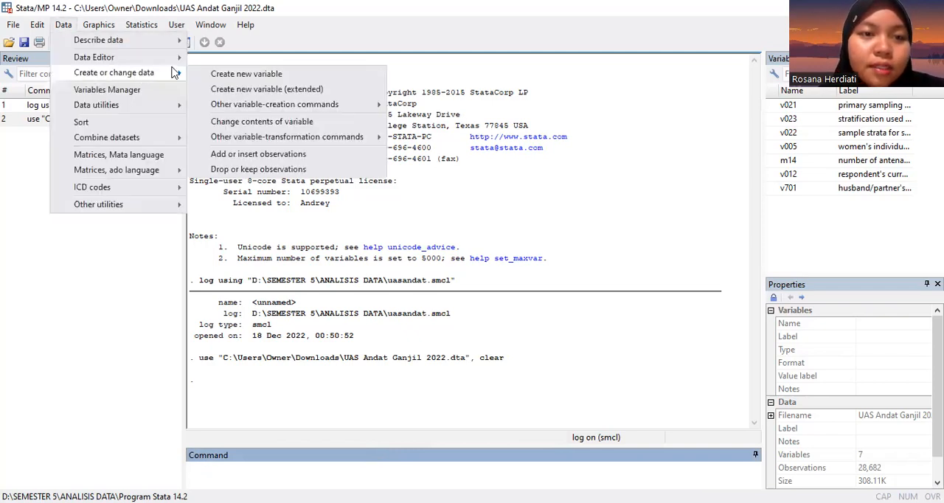
mouse_move(238, 139)
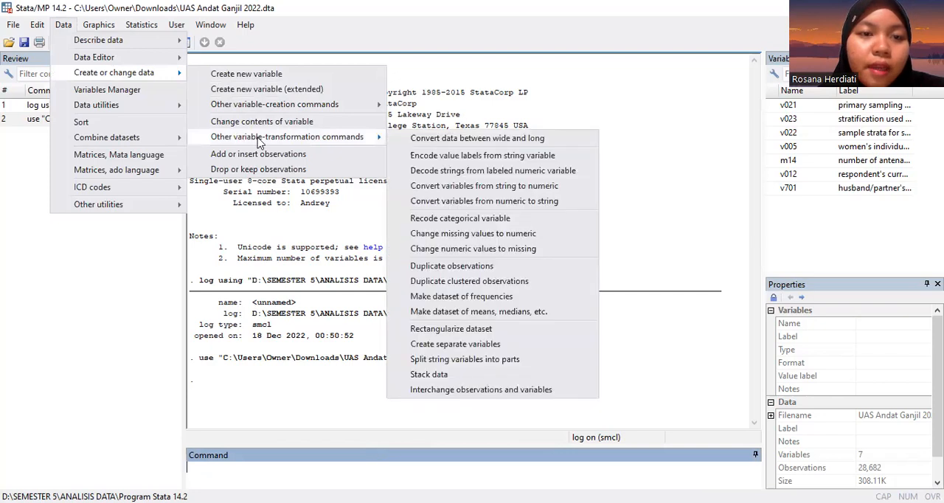
click(430, 219)
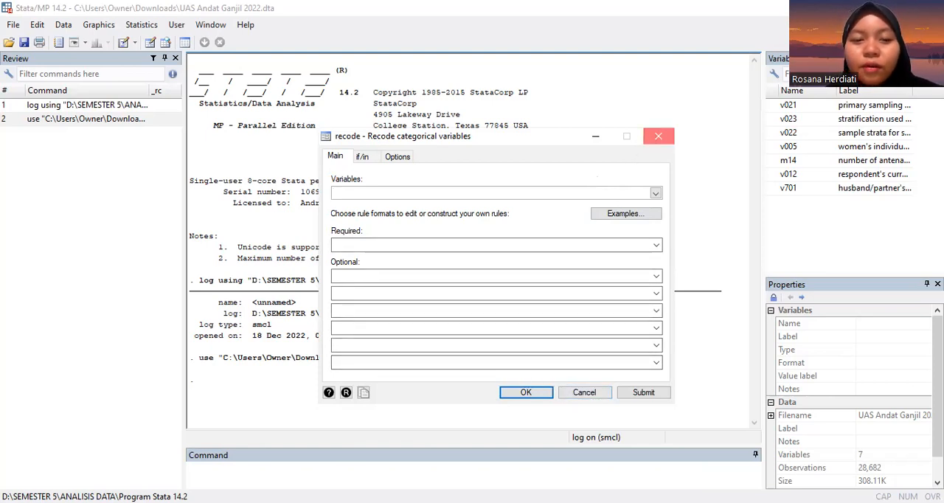
click(649, 140)
Step: Generate a new variable antenatal equal to m14
text(gen)
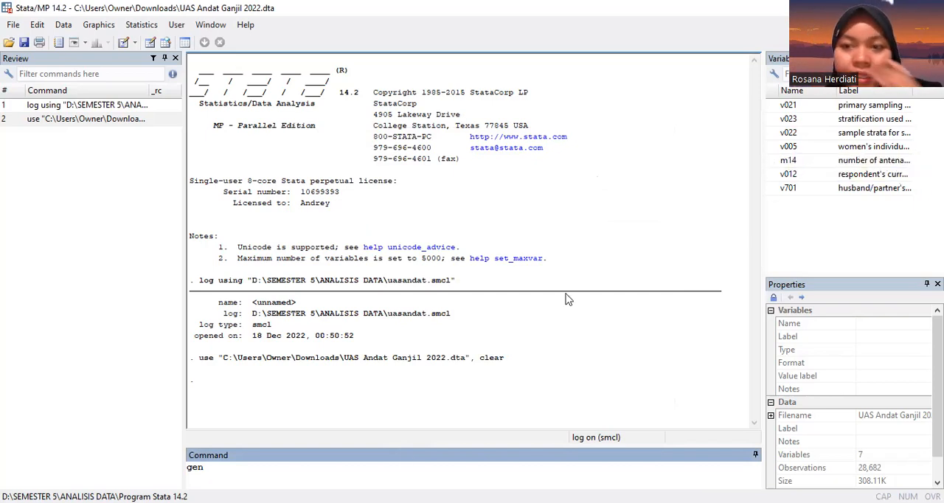
text(ante)
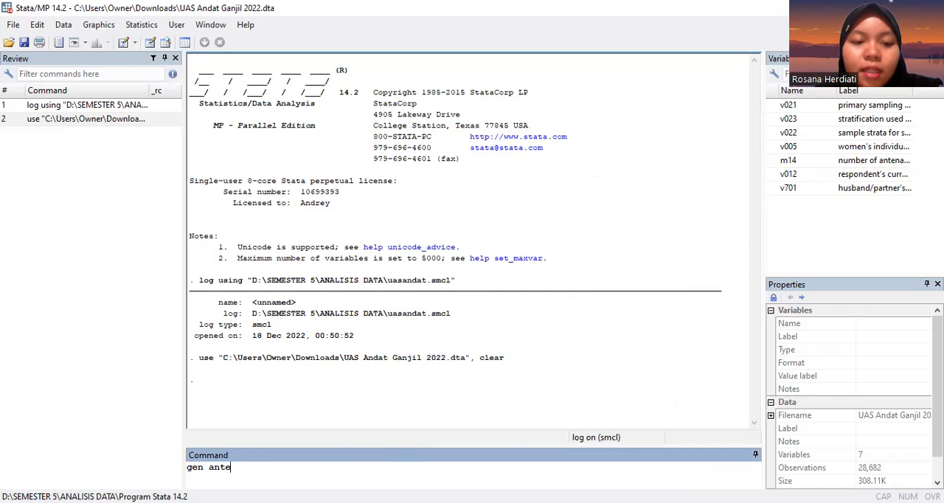
text(natal =m)
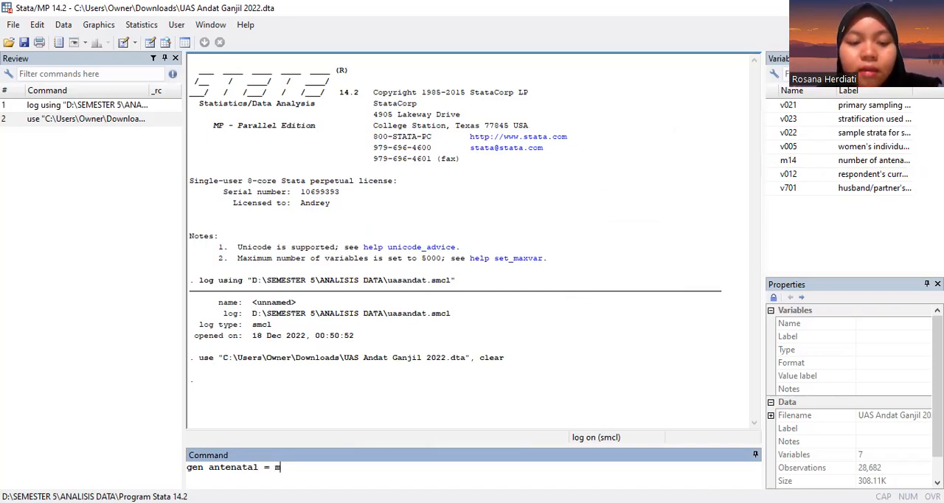
key(BackSpace)
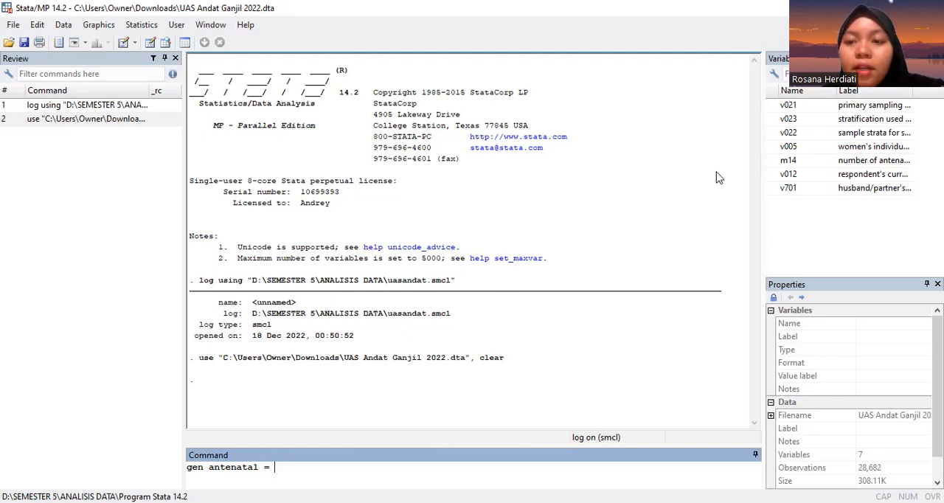
double_click(775, 162)
key(Return)
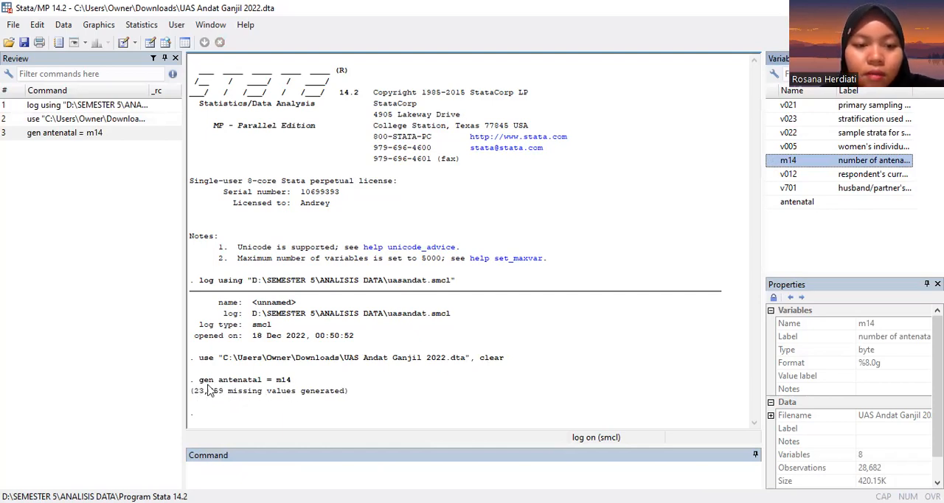
Step: Tabulate antenatal with the missing option and review its frequency table
click(267, 477)
text(tab)
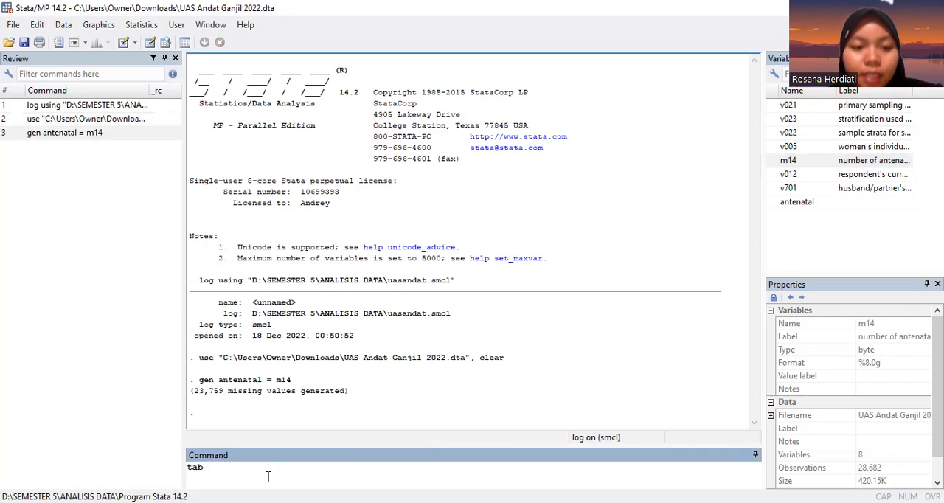
text(ante)
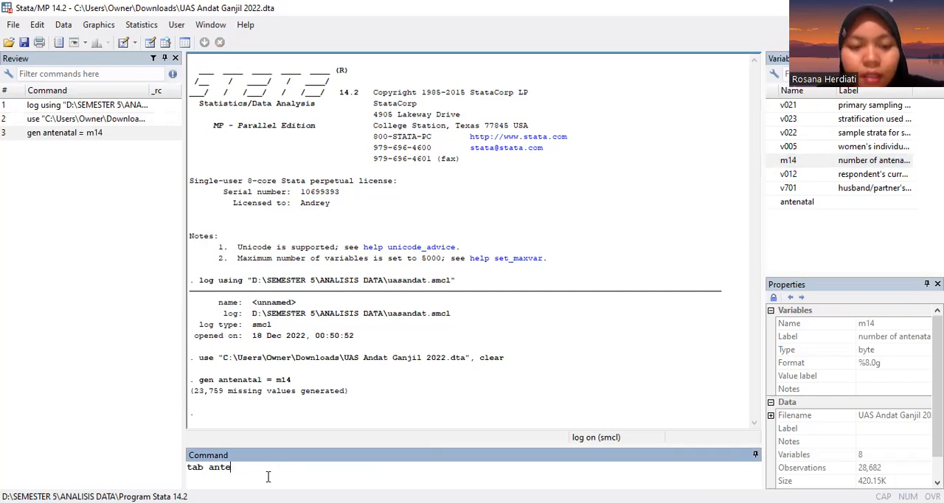
text(natal, missing)
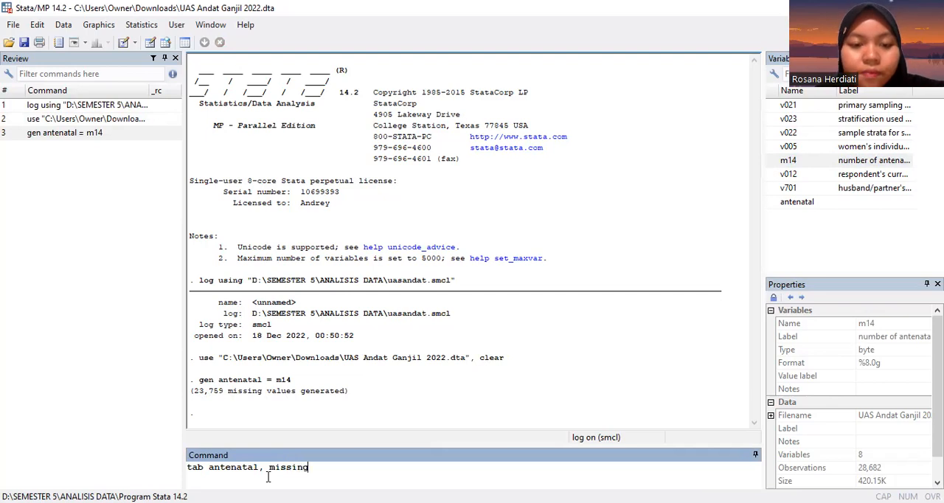
key(Return)
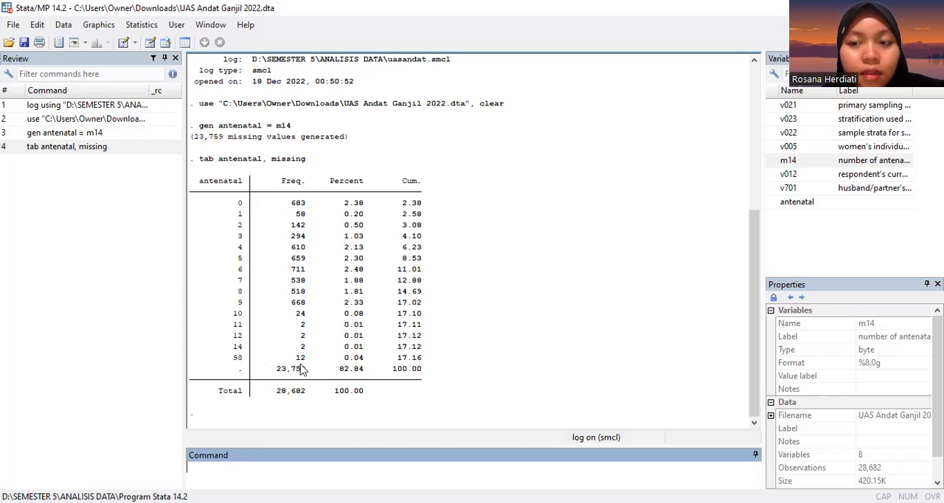
scroll(337, 314, up, 2)
scroll(337, 313, down, 2)
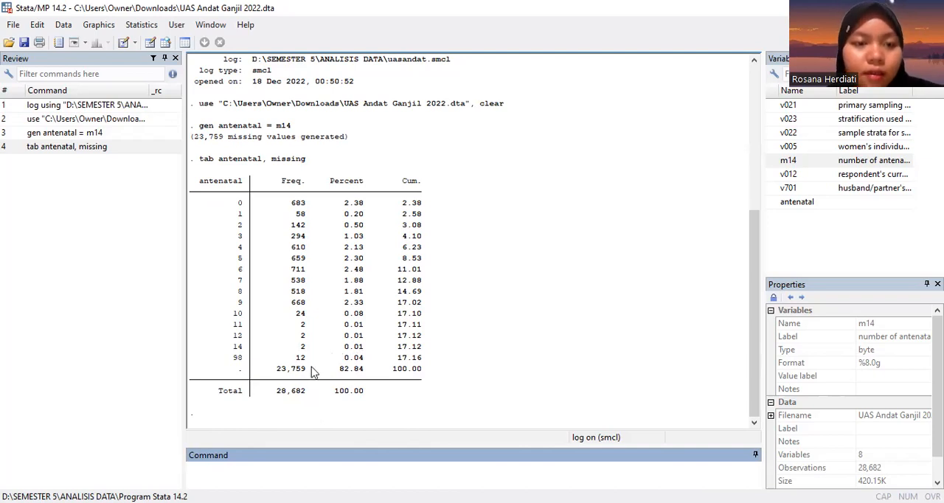
Step: Recode antenatal with the rules min/4=1 and max/5=2
text(recode)
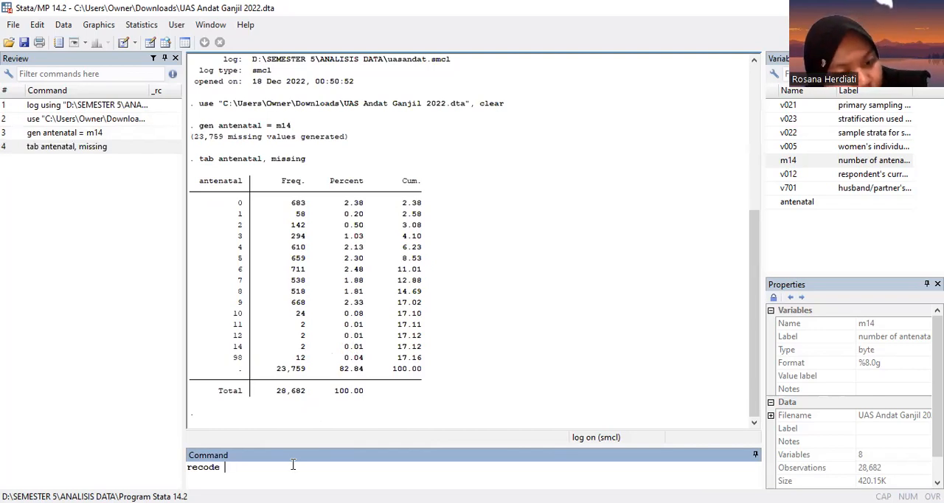
text(antenatal )
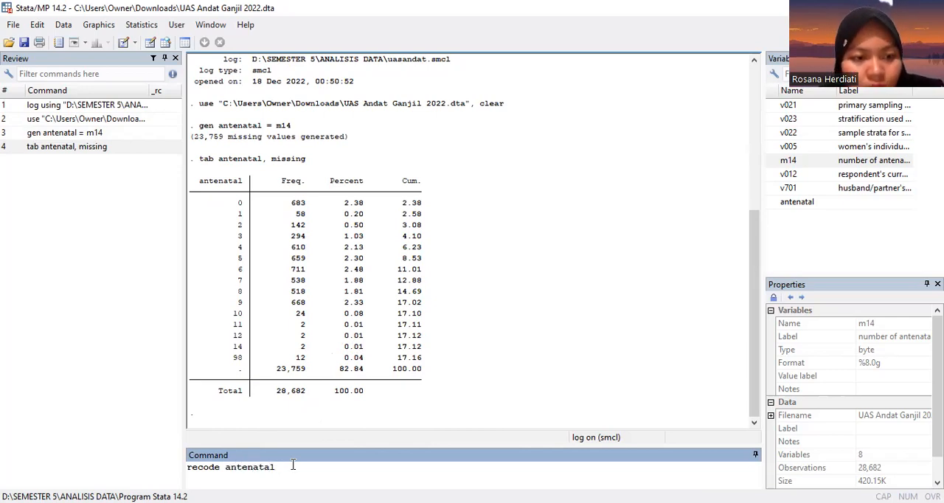
text(m14)
text(/4)
text(=)
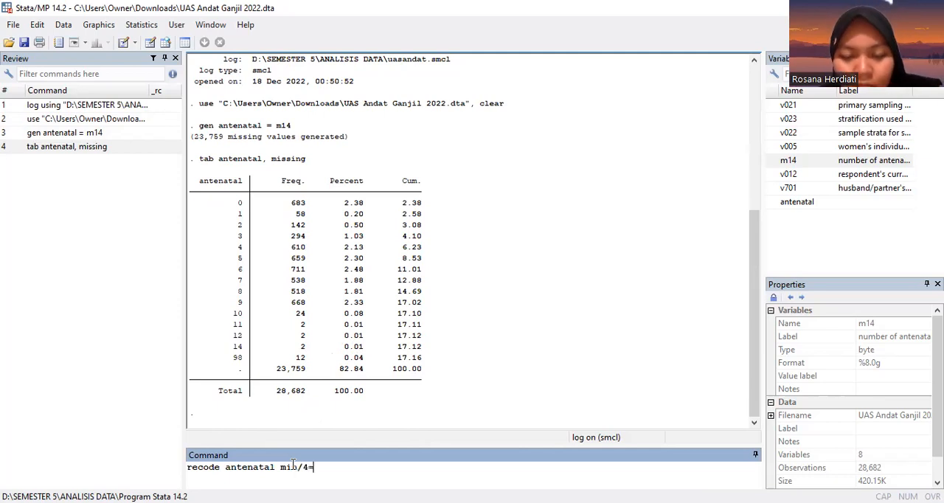
text(1 )
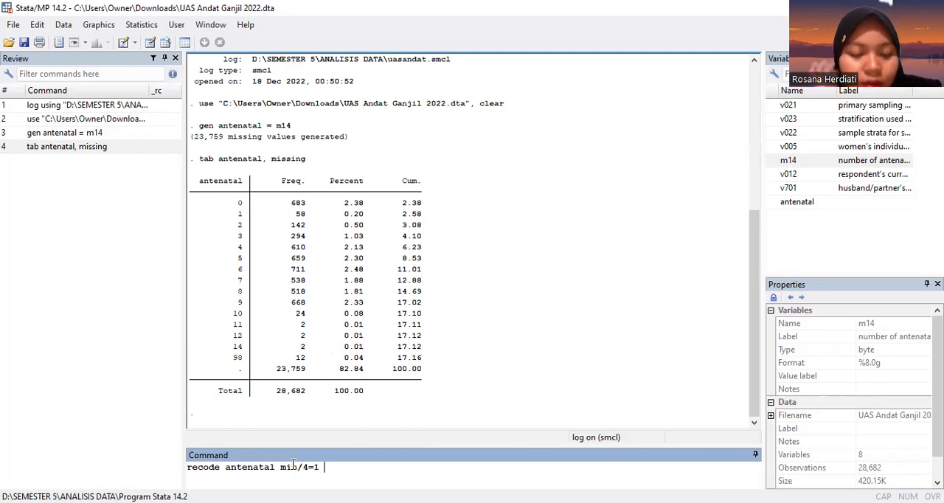
text(max)
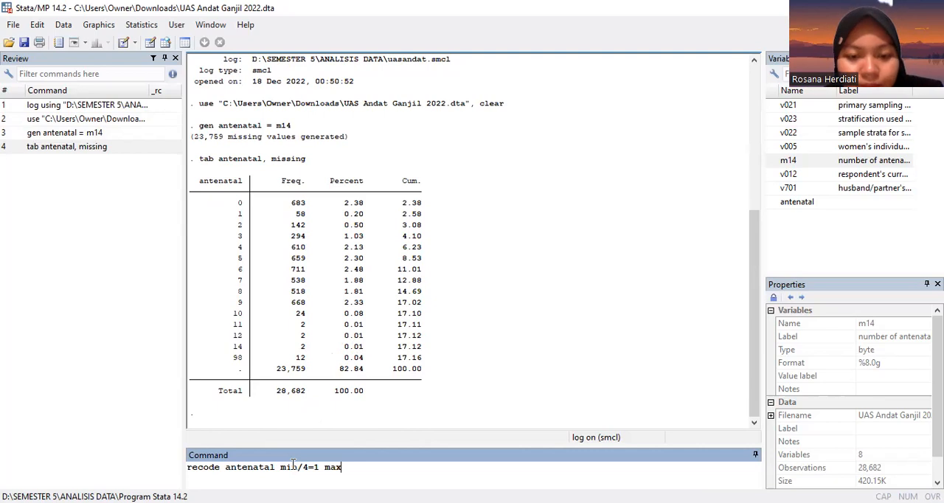
text(/)
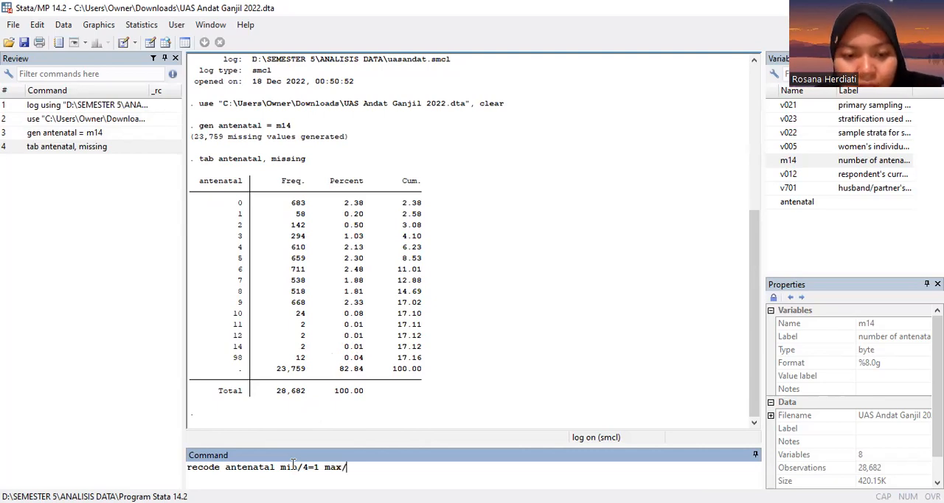
text(5)
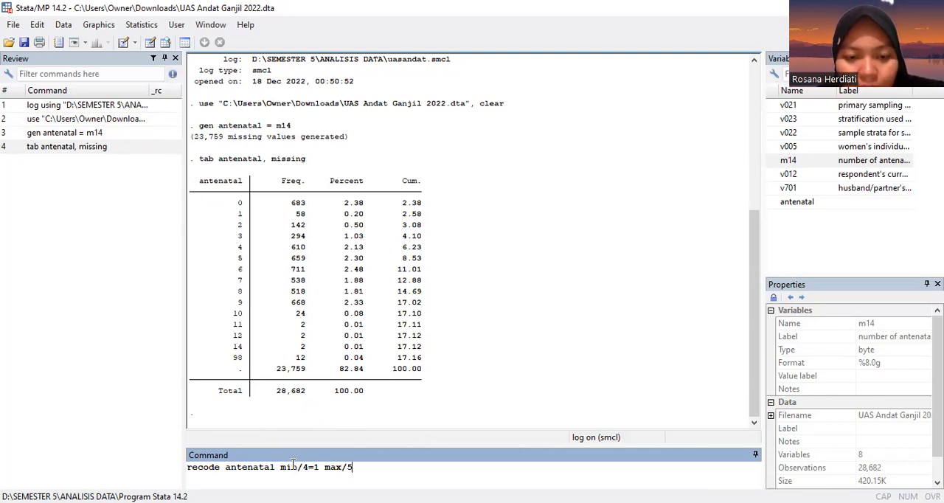
text(=2)
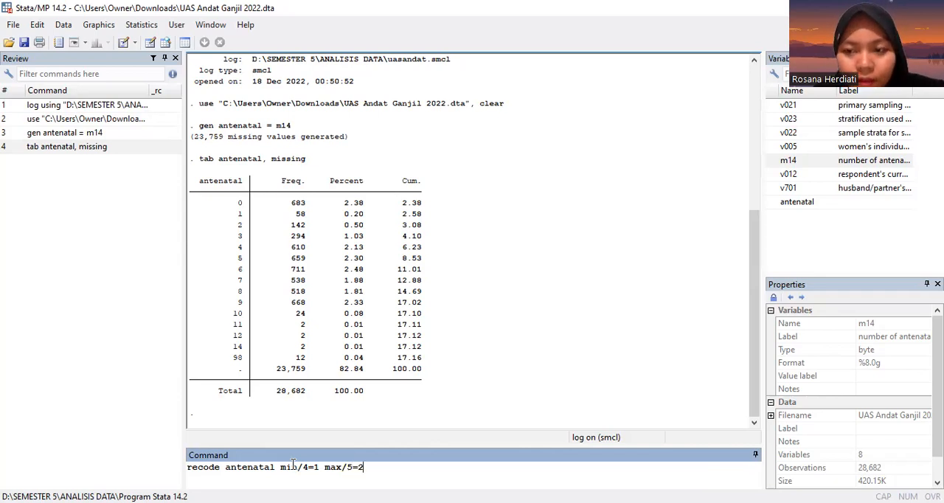
key(Return)
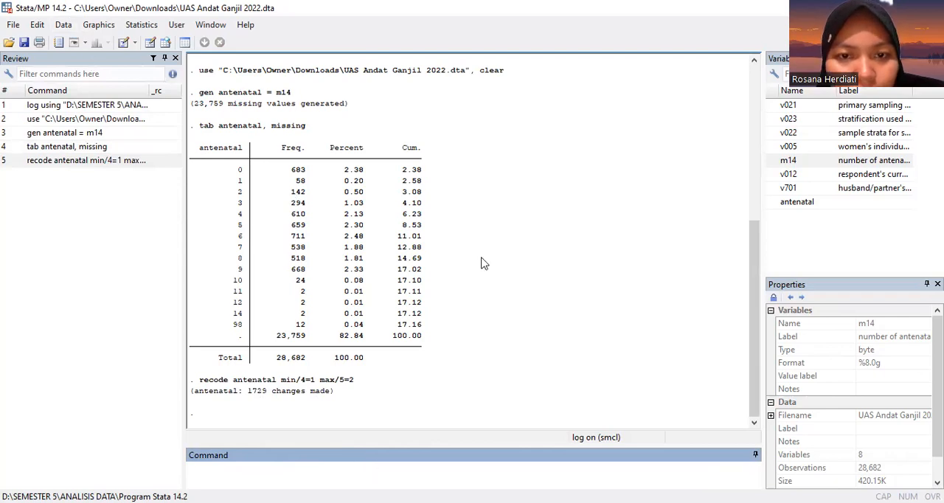
Step: Examine the recoded antenatal values against m14 across the observations in the Data Editor
click(150, 42)
scroll(470, 342, down, 2)
scroll(469, 341, up, 2)
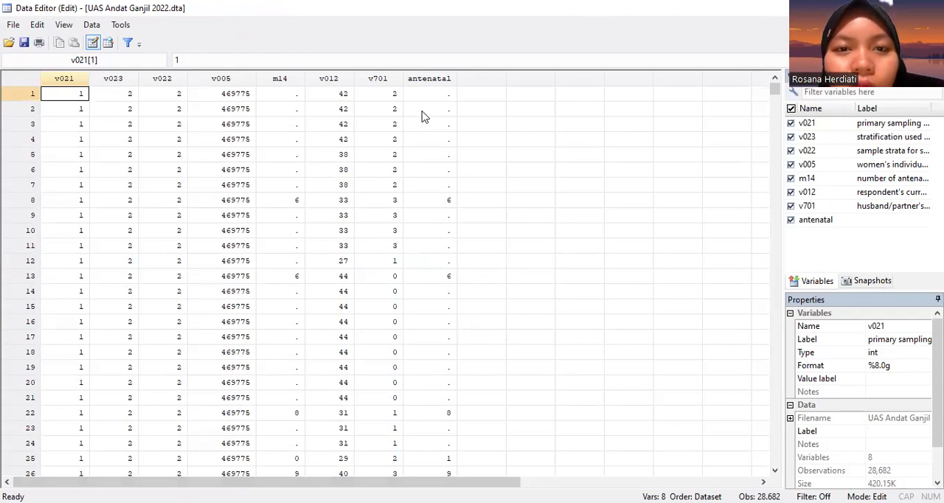
scroll(436, 104, down, 1)
scroll(436, 119, up, 1)
scroll(440, 200, down, 2)
scroll(440, 200, down, 4)
scroll(440, 200, down, 6)
scroll(440, 200, down, 9)
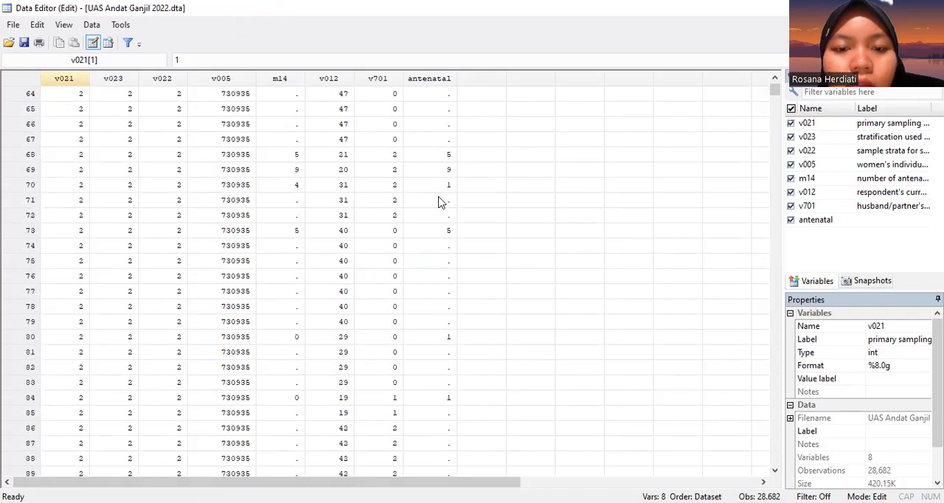
scroll(441, 202, down, 5)
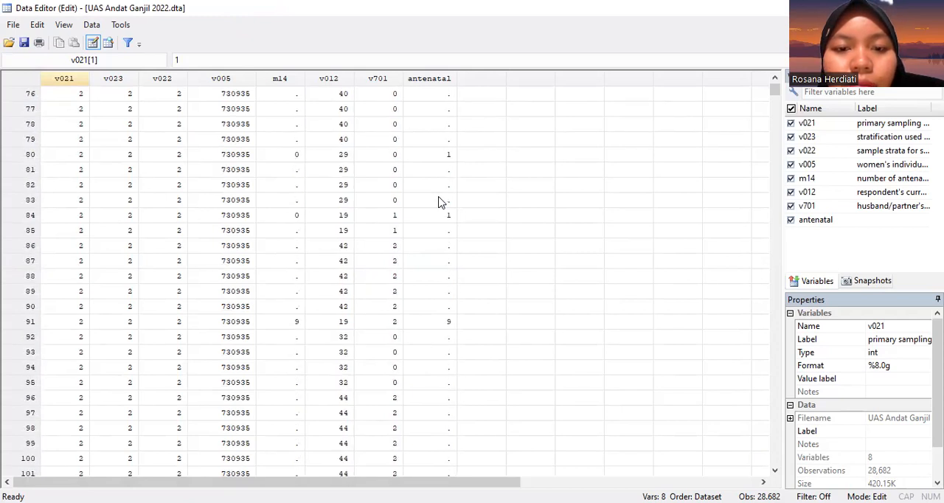
scroll(440, 202, down, 17)
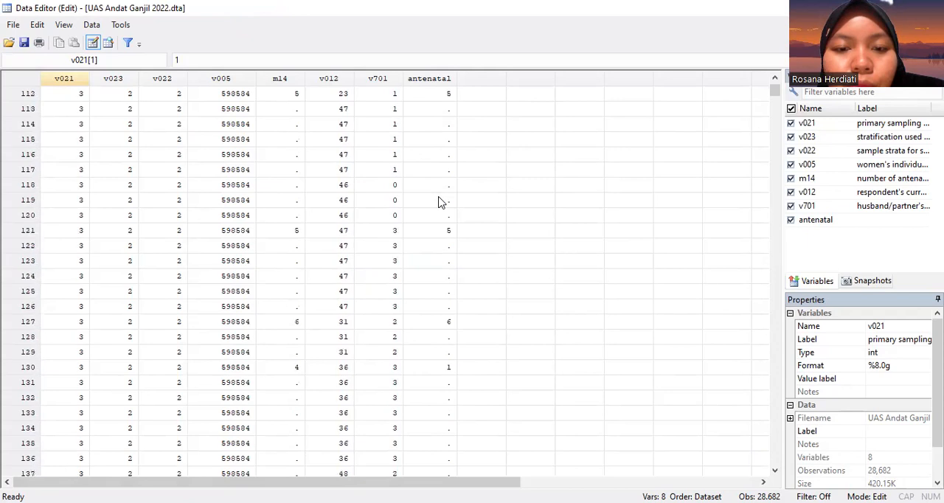
scroll(440, 202, down, 20)
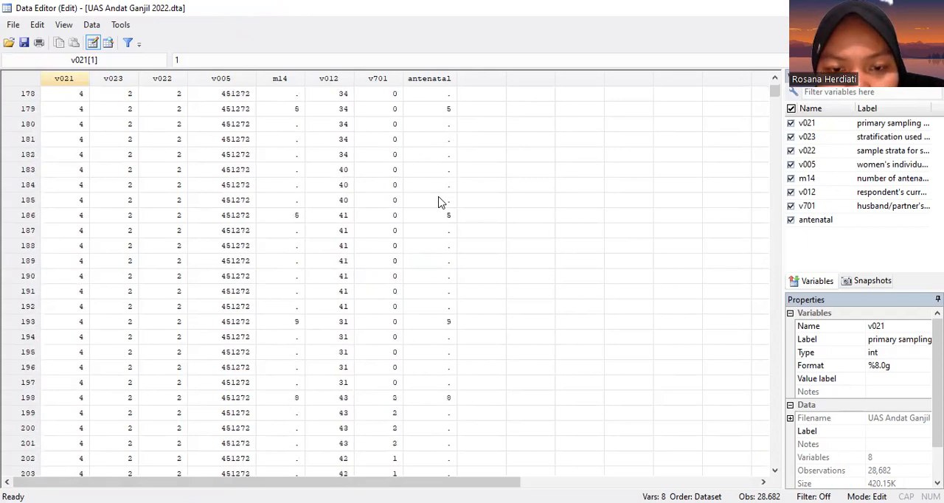
scroll(440, 202, down, 11)
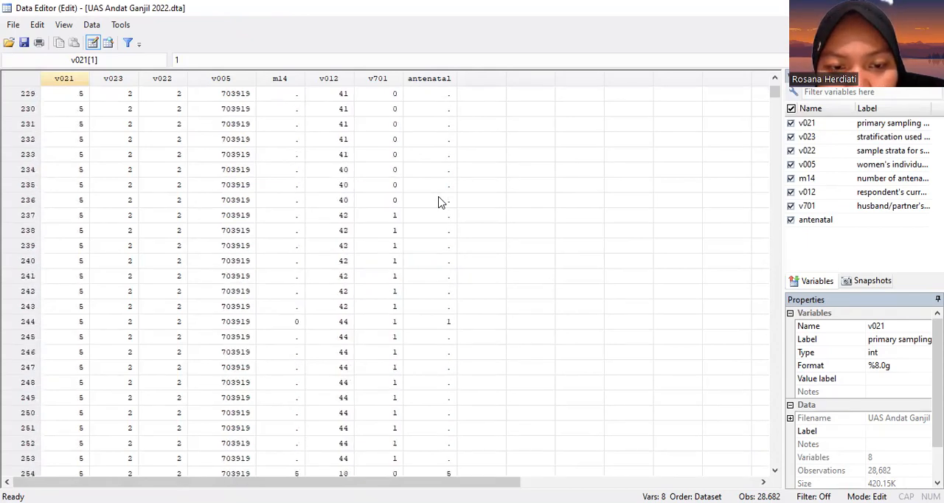
scroll(440, 202, down, 4)
scroll(440, 202, up, 12)
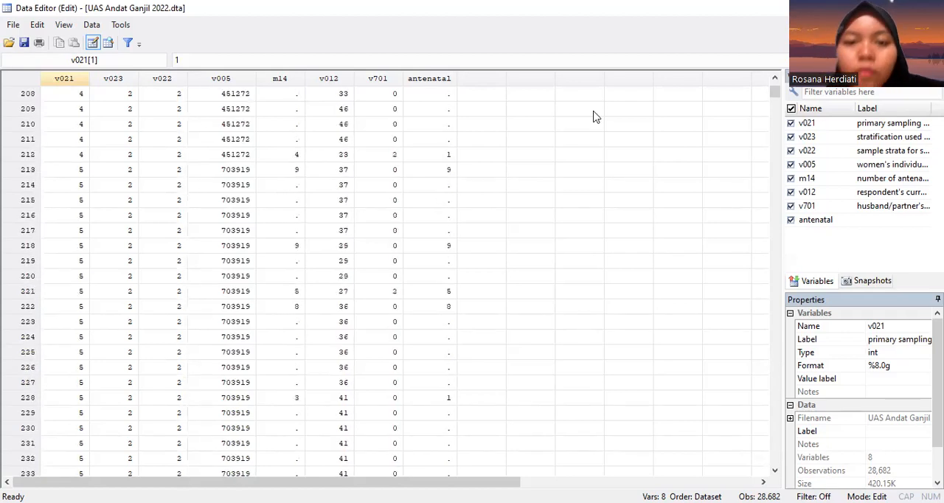
click(927, 8)
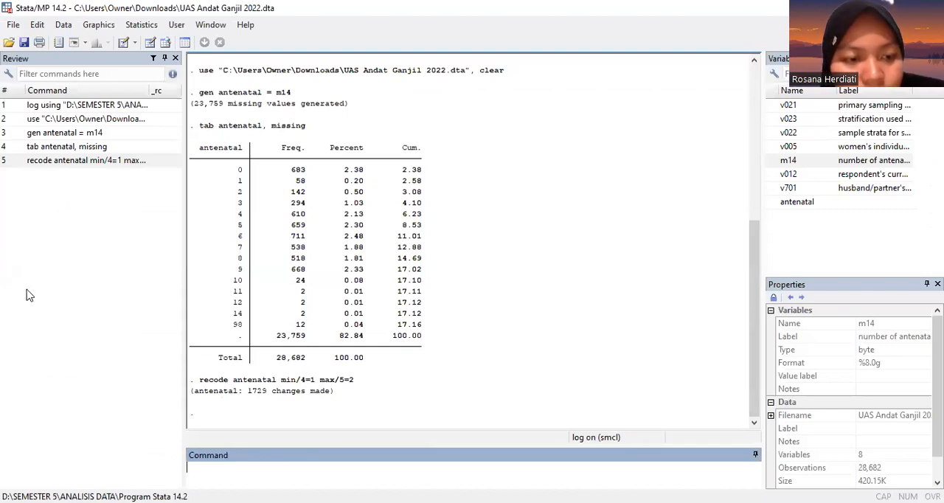
Step: Reuse the previous recode command to recode antenatal with min/3=1 and max/5=2
click(61, 160)
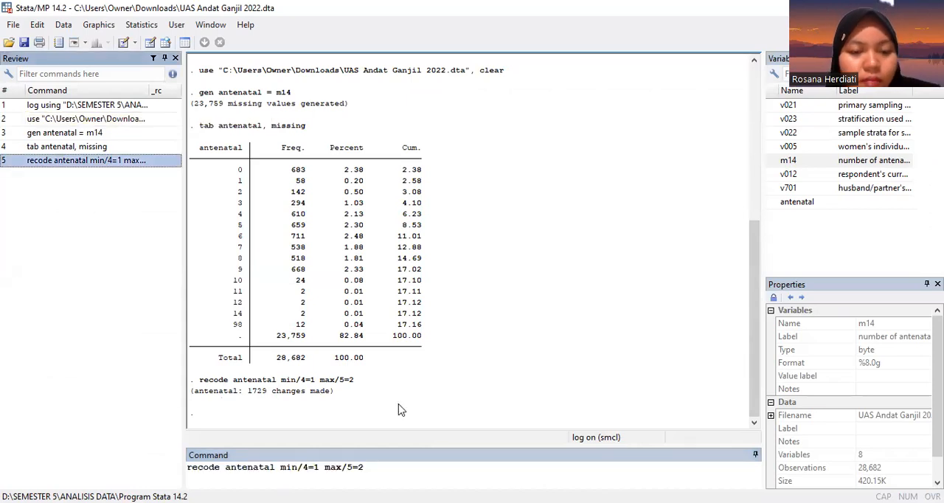
click(311, 466)
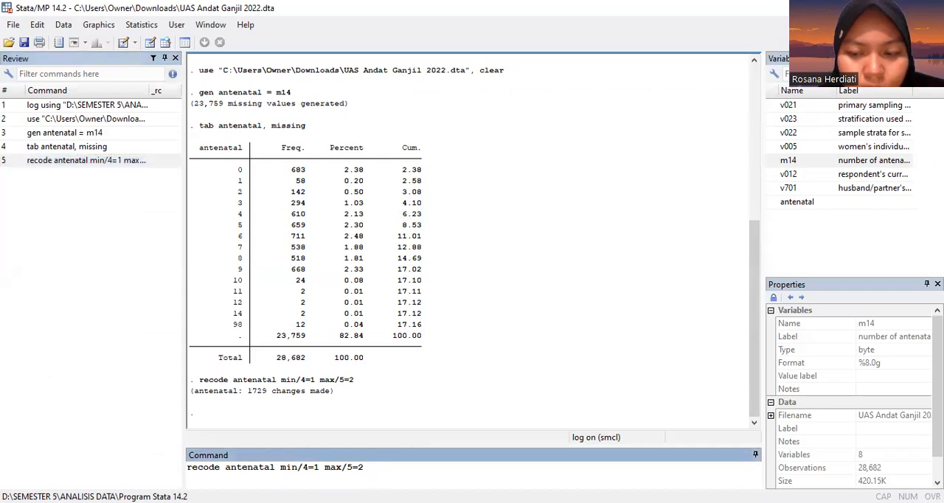
text(3)
key(BackSpace)
key(BackSpace)
text(3)
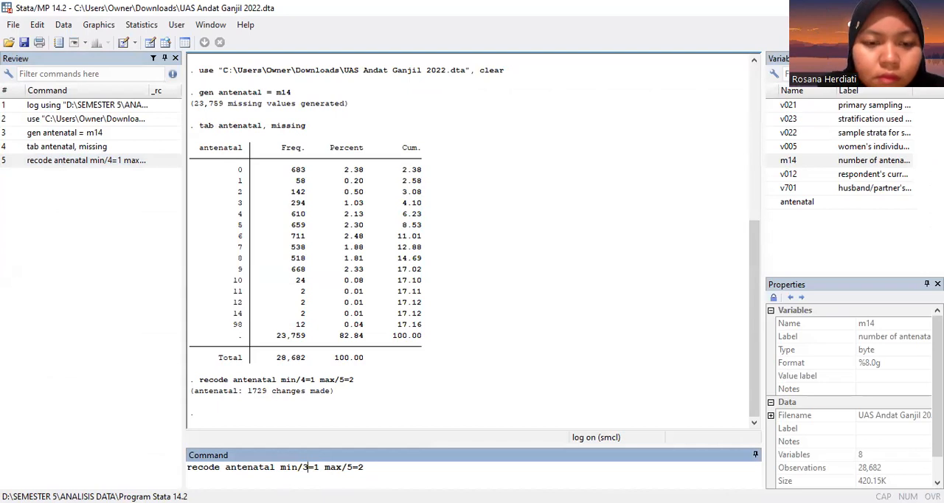
key(Right)
key(Right)
key(Right)
key(Right)
key(Right)
key(Right)
key(Right)
key(Right)
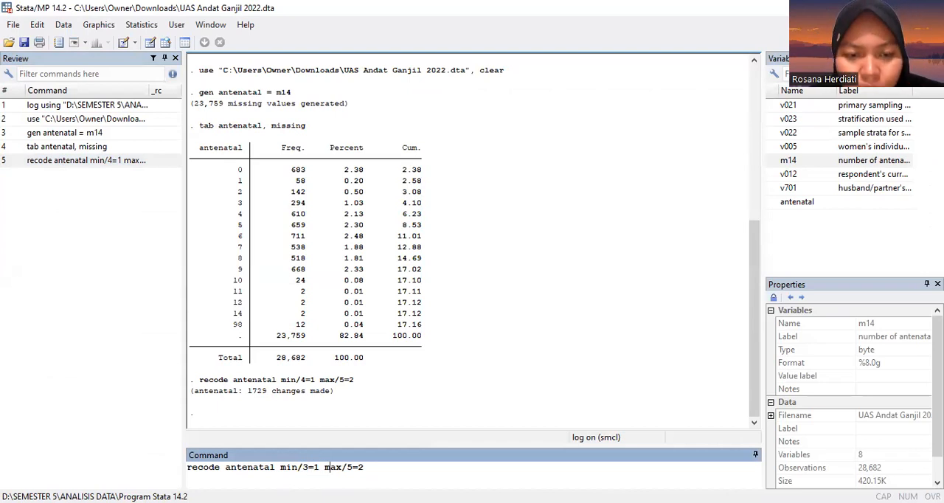
key(Return)
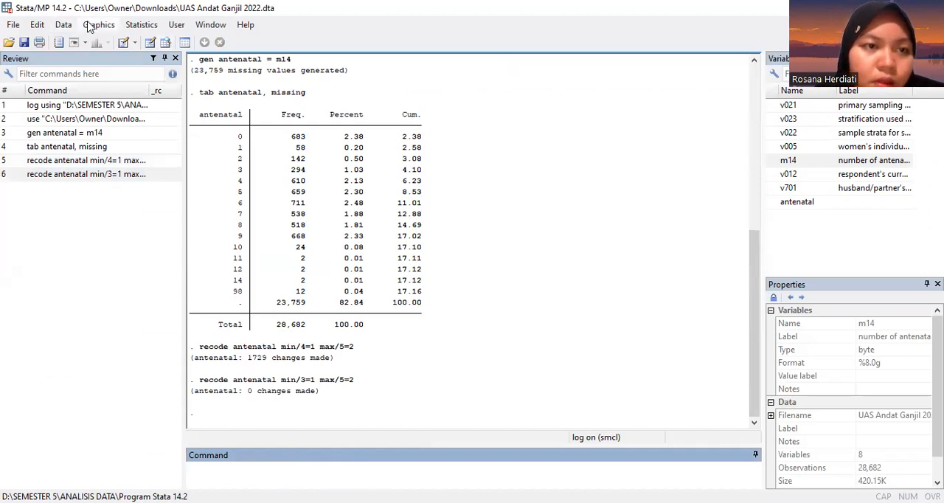
Step: Check the antenatal column in the Data Editor again after the second recode
click(64, 25)
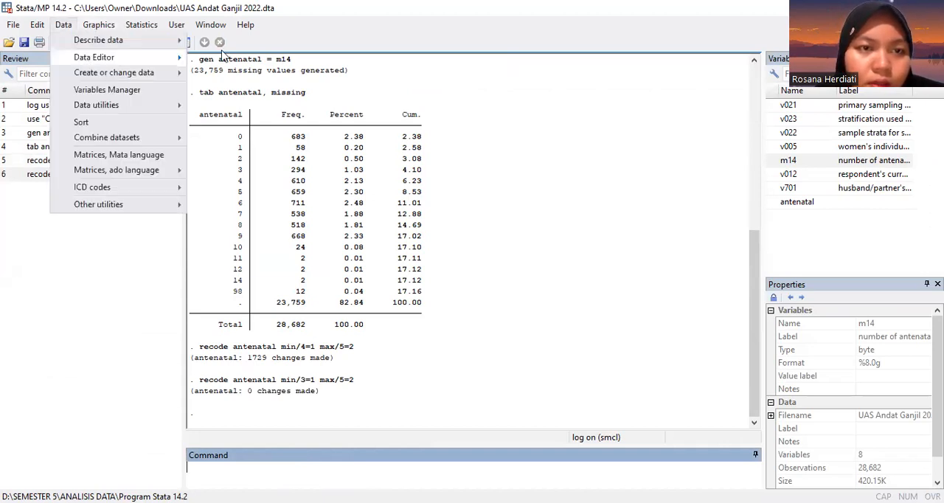
click(357, 142)
scroll(421, 153, down, 8)
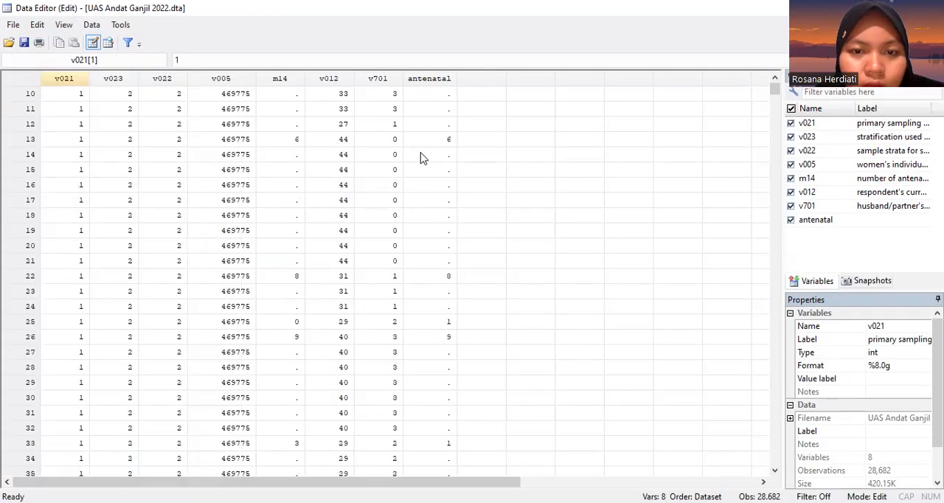
click(928, 8)
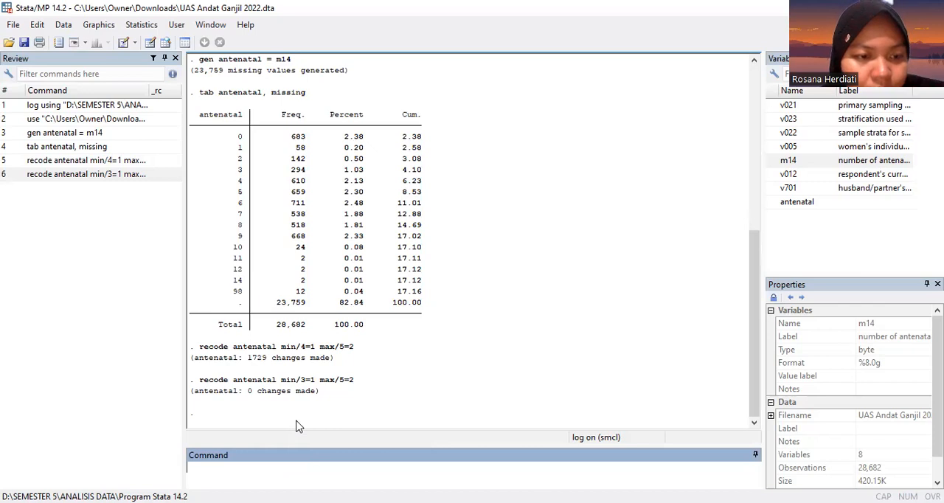
Step: Tabulate antenatal without the missing option and compare its frequencies with the earlier table
text(tab antenatal)
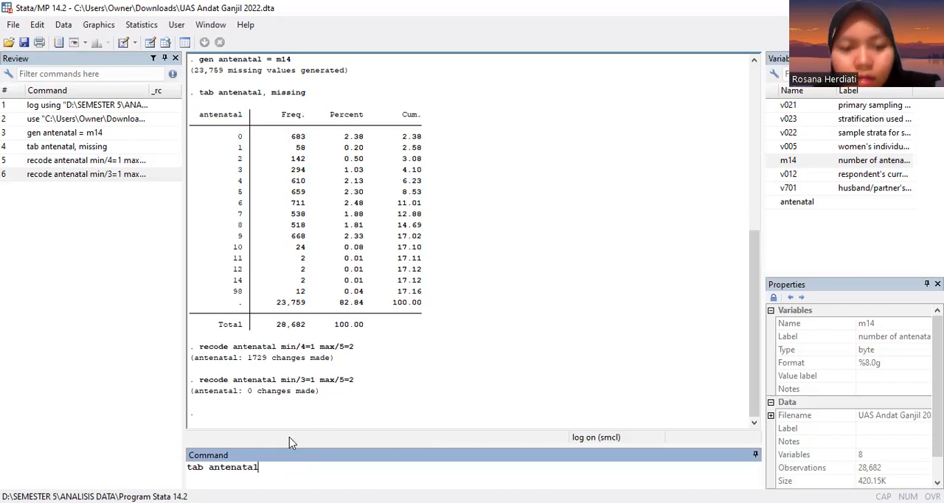
key(Return)
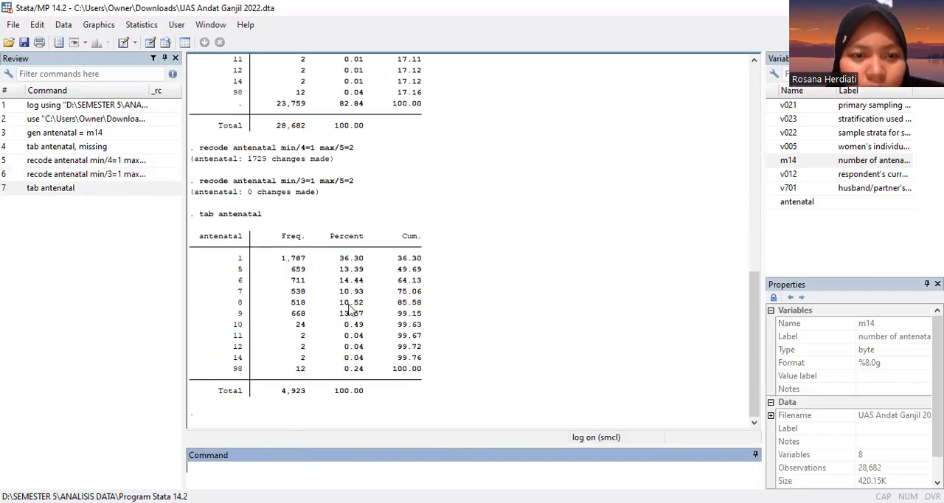
scroll(345, 319, up, 2)
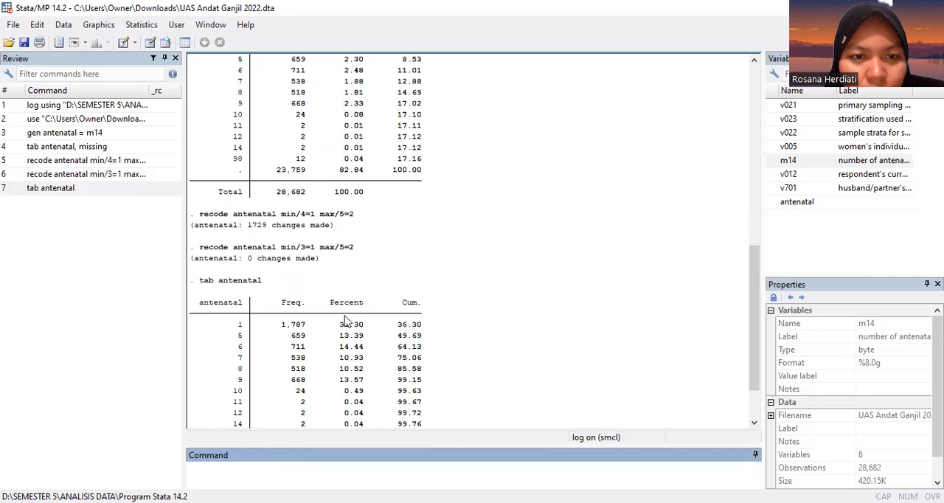
scroll(345, 319, up, 5)
scroll(345, 319, down, 7)
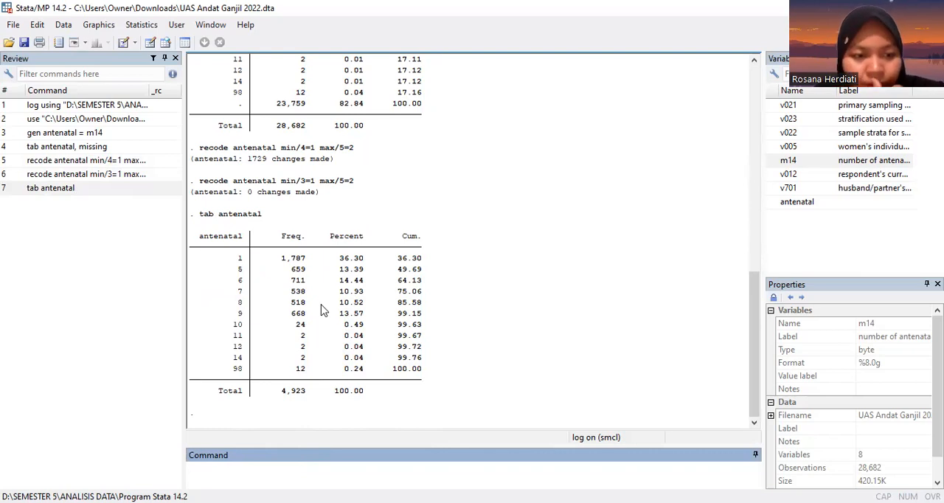
Step: Try to define value labels with lab def 1"min/3" 2"max/5"
text(lab def)
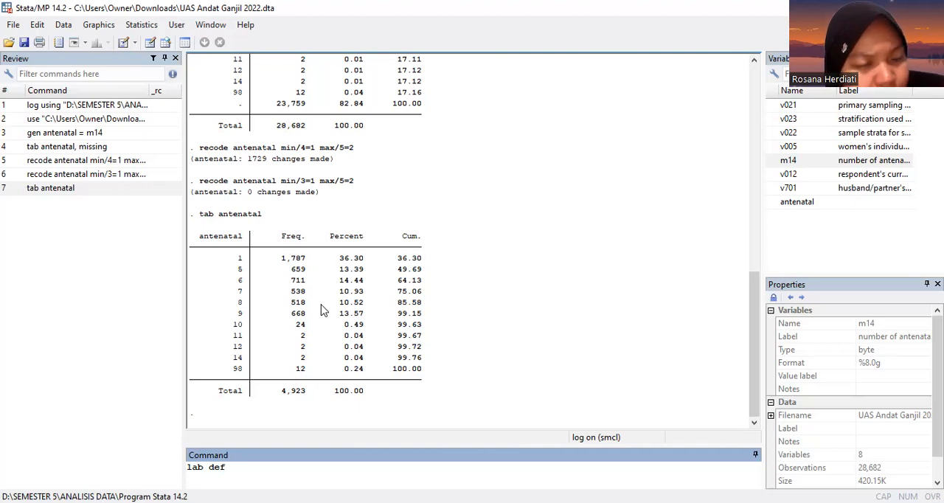
text(1')
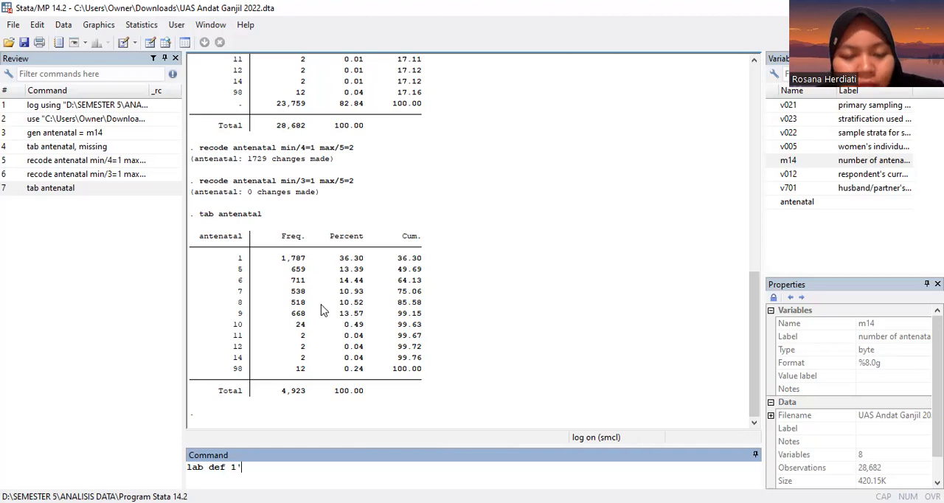
key(BackSpace)
text(")
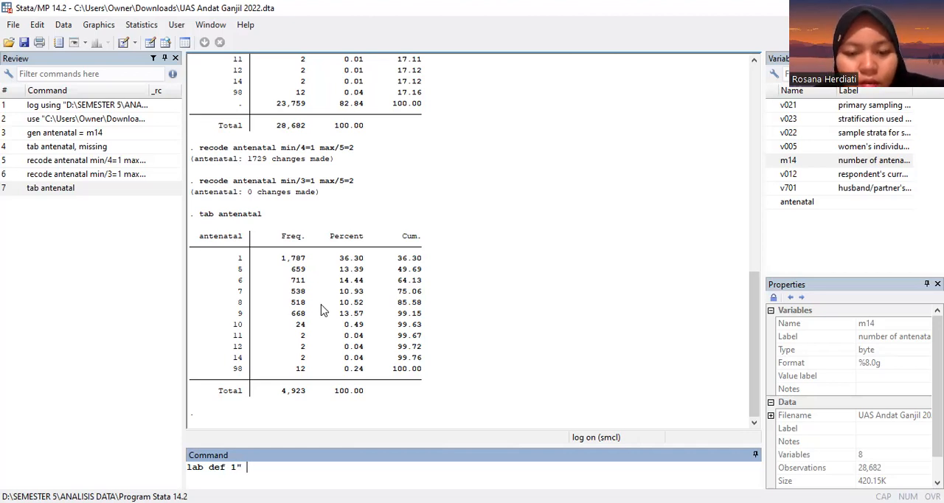
text(min)
text(/3)
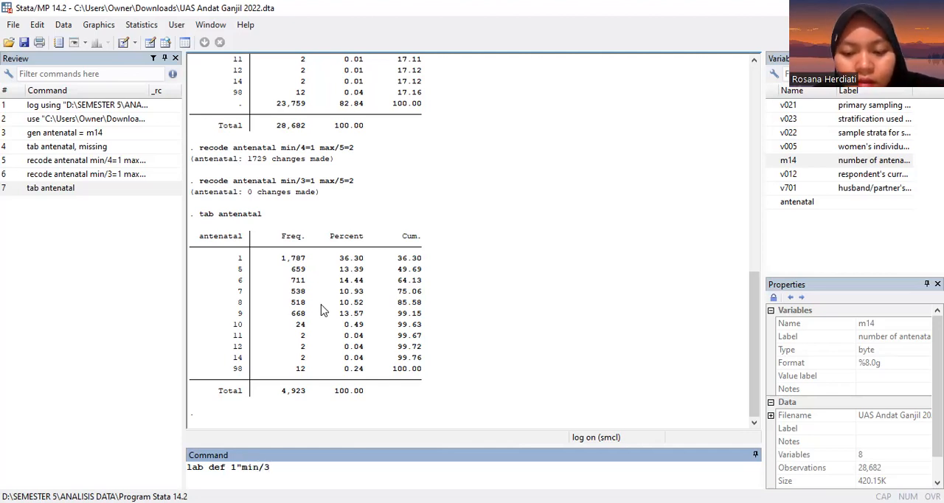
text(")
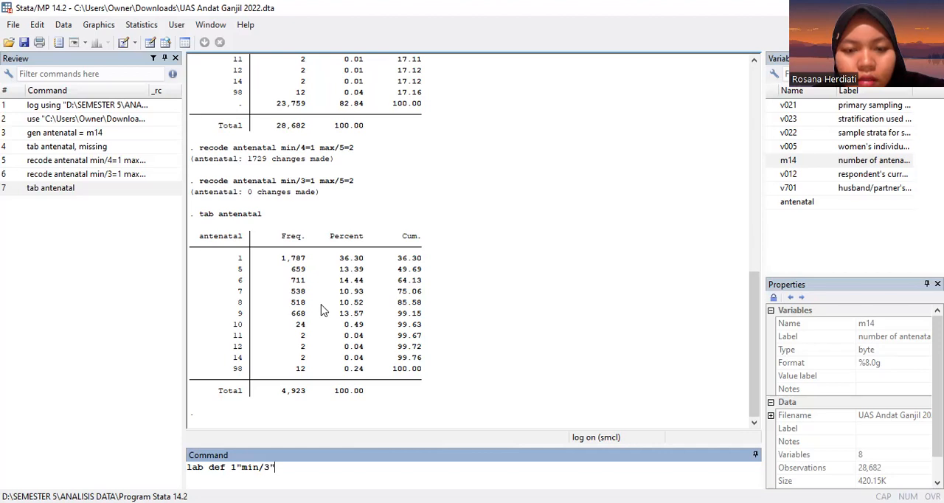
text( 2")
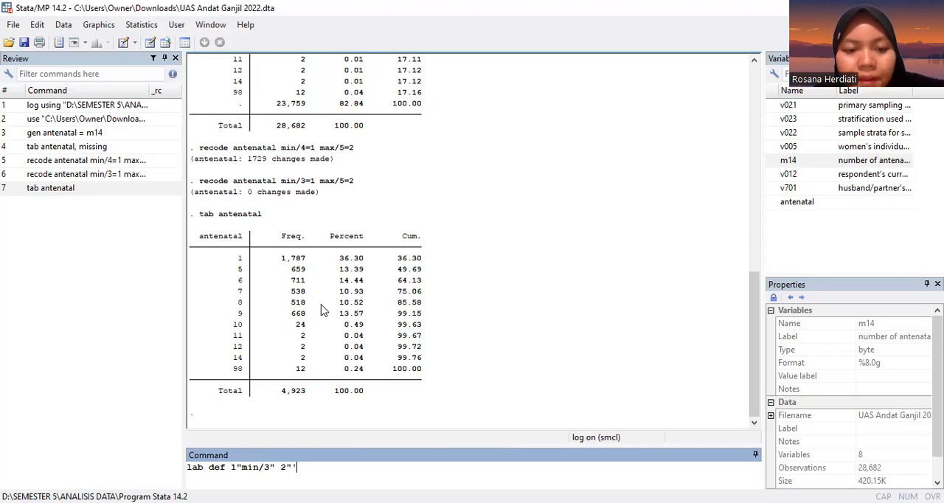
text(max)
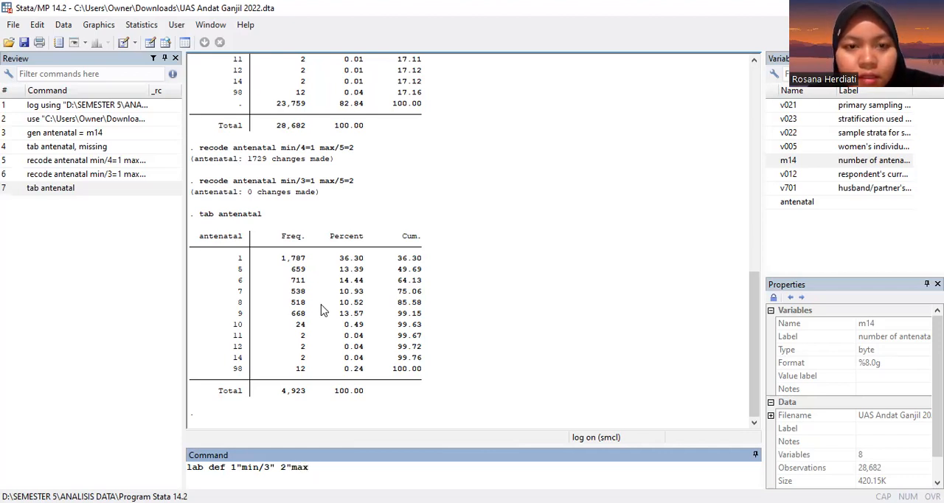
text(/)
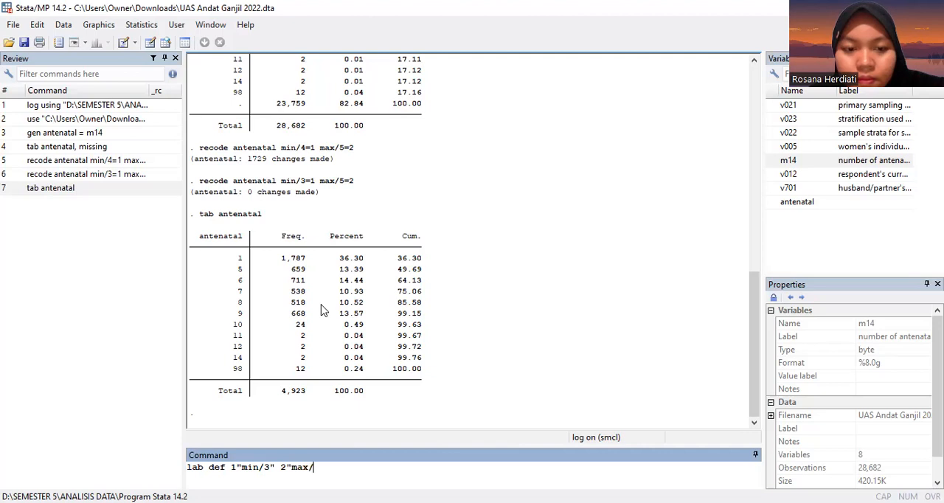
text(5")
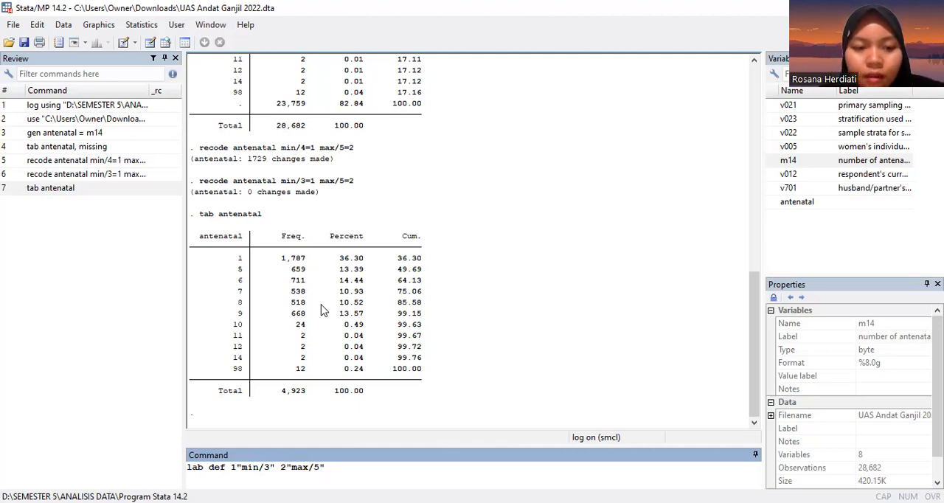
key(Return)
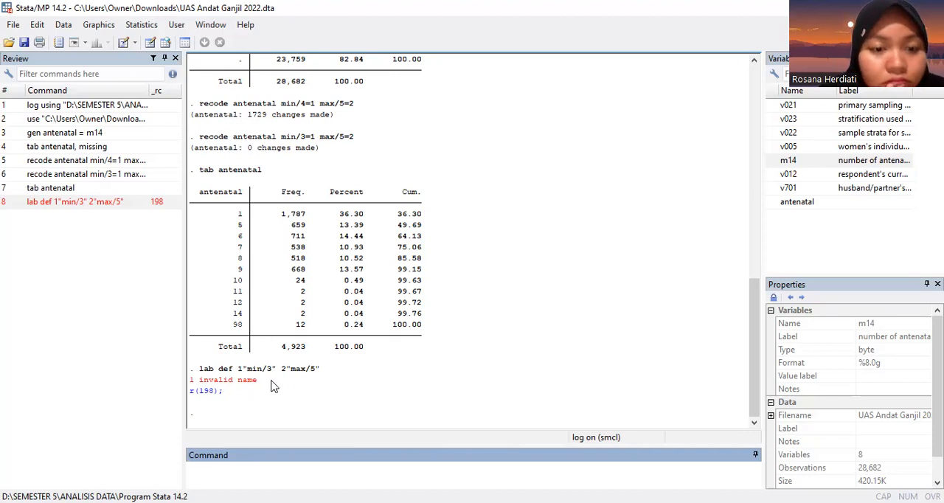
scroll(329, 314, up, 9)
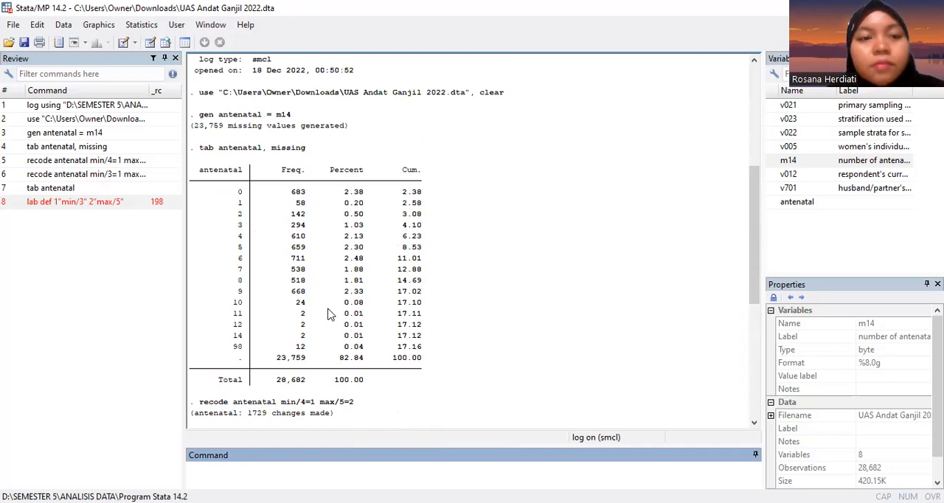
scroll(328, 315, up, 5)
scroll(329, 315, down, 10)
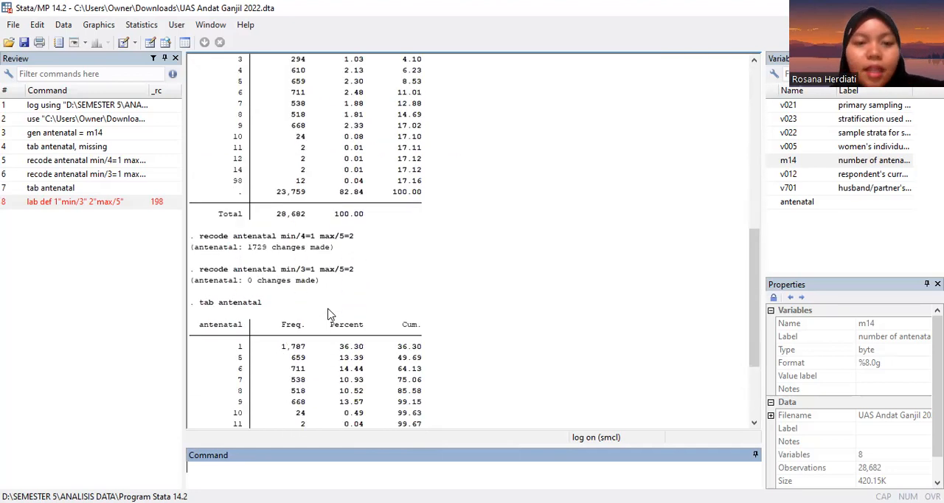
scroll(329, 315, down, 4)
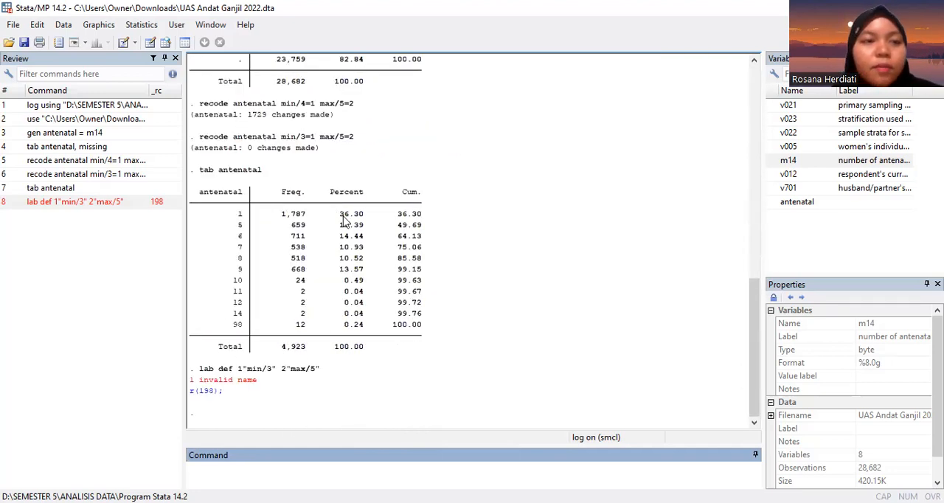
click(63, 24)
mouse_move(99, 74)
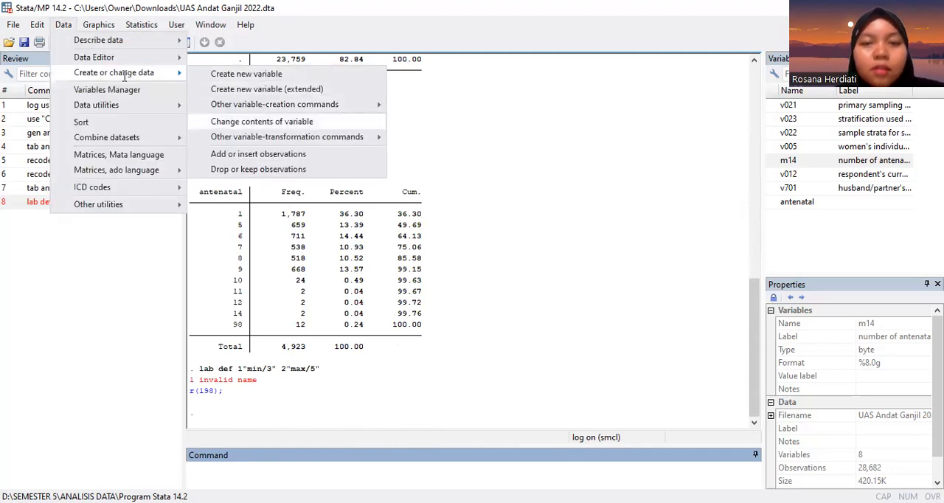
click(262, 121)
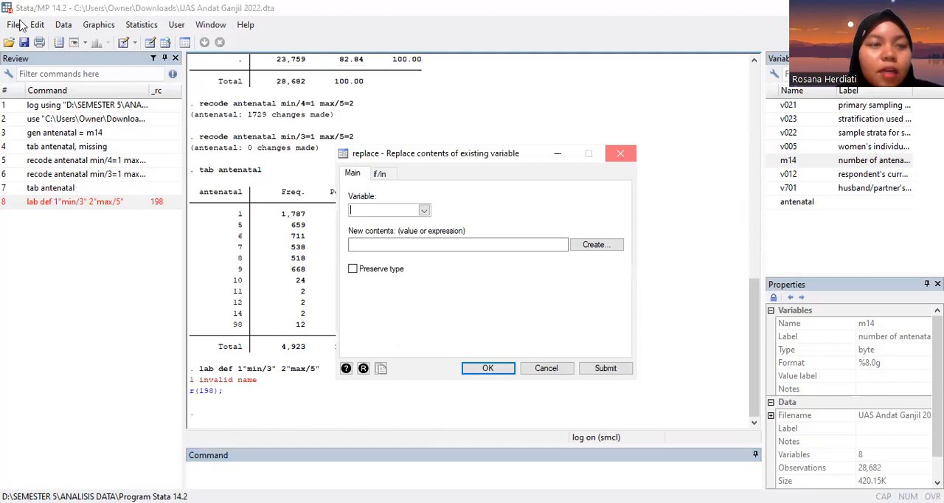
key(Escape)
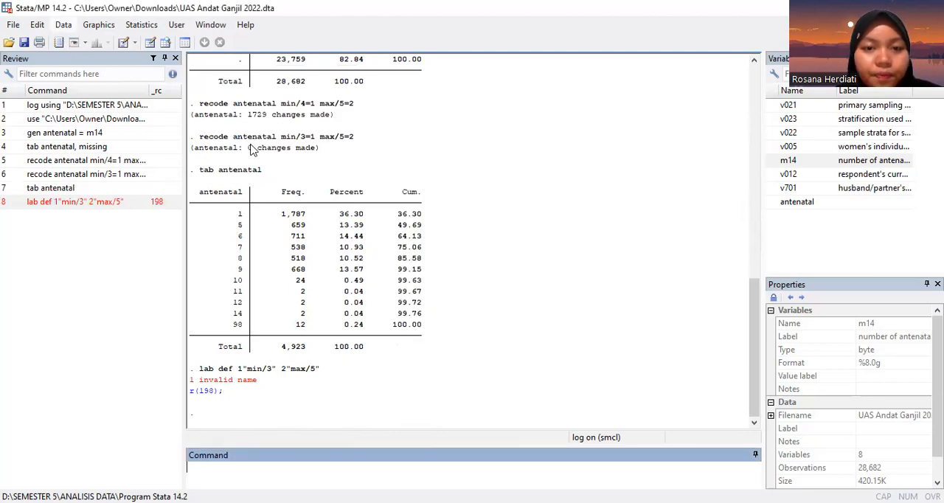
Step: Start a recode of categorical variables and choose m14 as the variable to recode
click(63, 25)
mouse_move(114, 74)
mouse_move(260, 138)
click(488, 219)
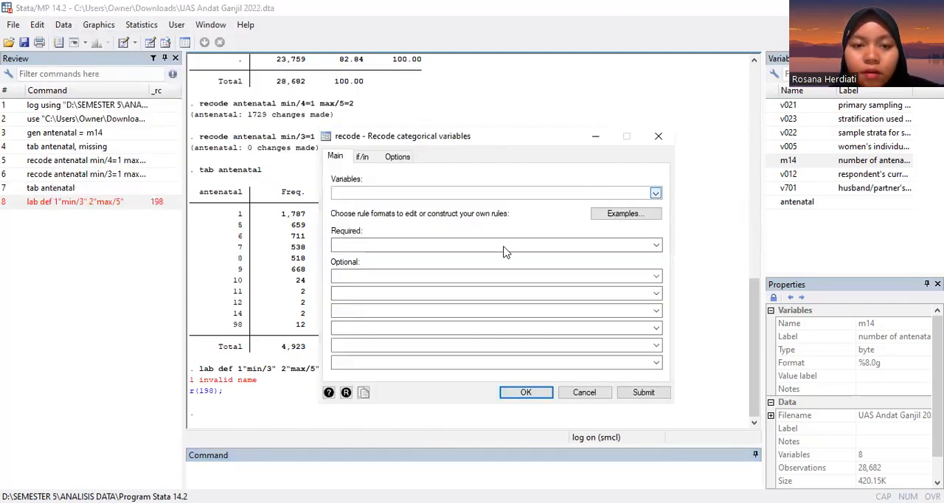
click(655, 193)
click(504, 245)
click(656, 193)
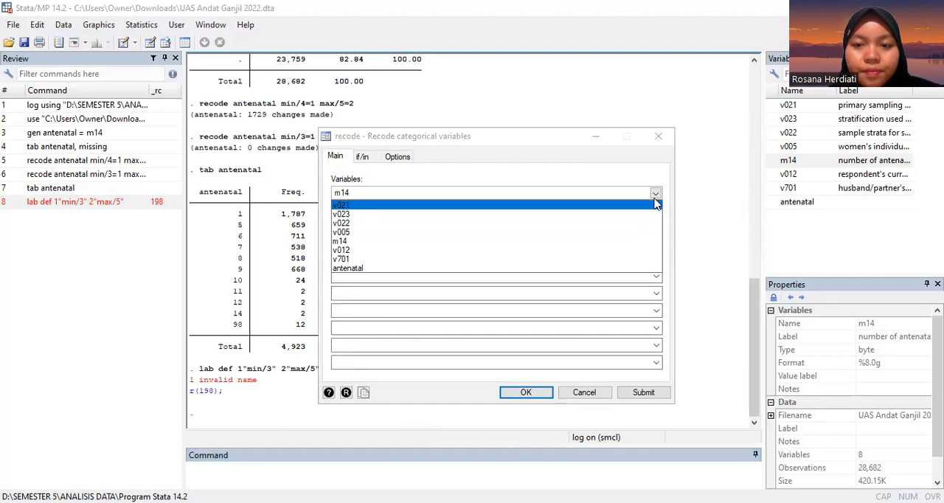
click(504, 241)
click(503, 245)
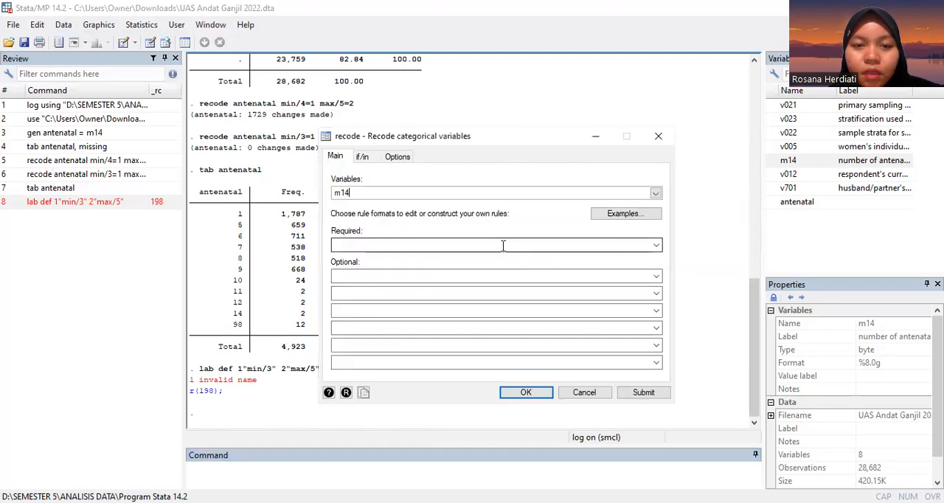
Step: Enter min/3 as the required recode rule and max/5 as the first optional rule
text(mi)
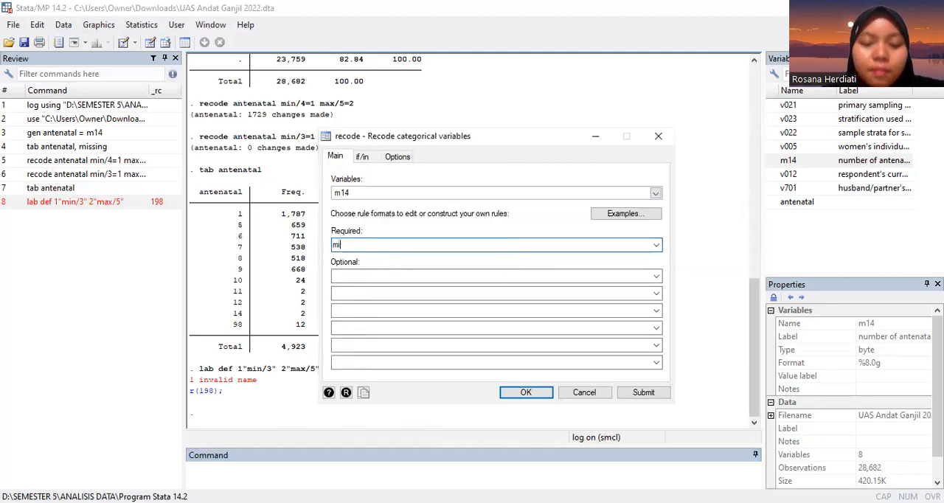
text(n/)
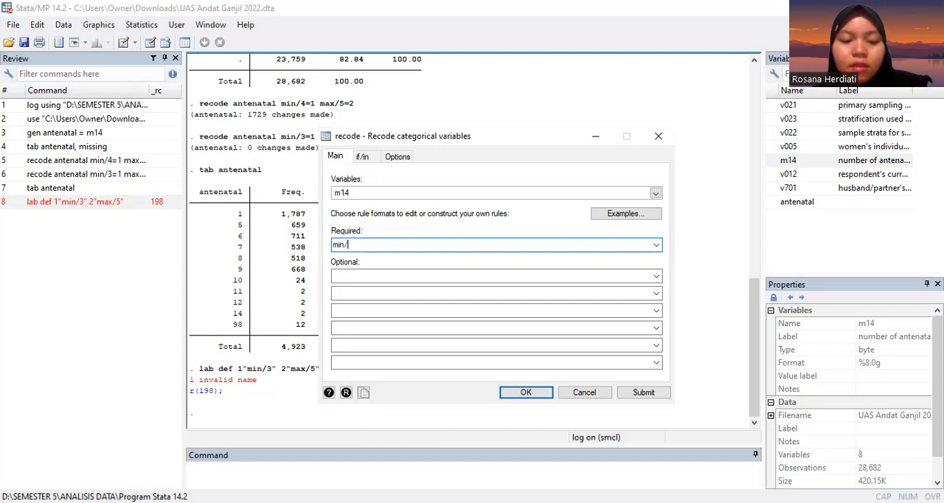
text(3)
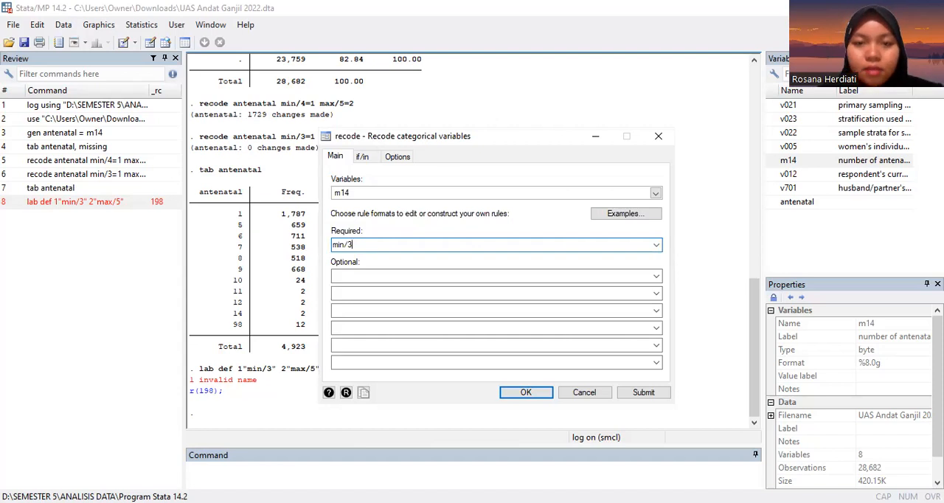
click(431, 278)
text(max/5)
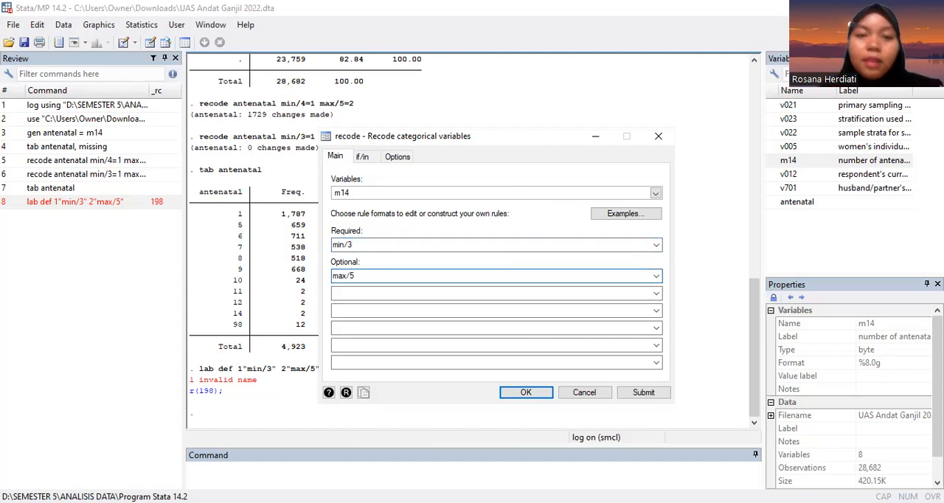
Step: Set the recode to generate a new variable named ant and run it
click(403, 157)
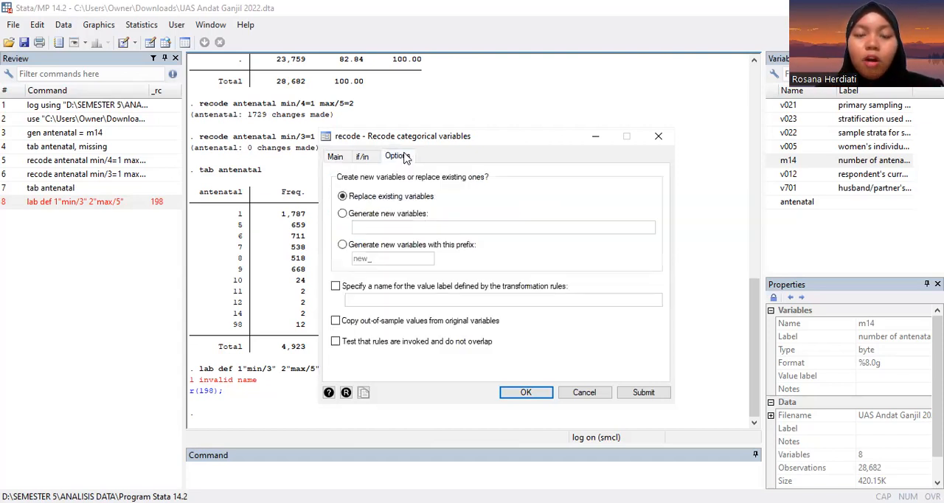
click(342, 214)
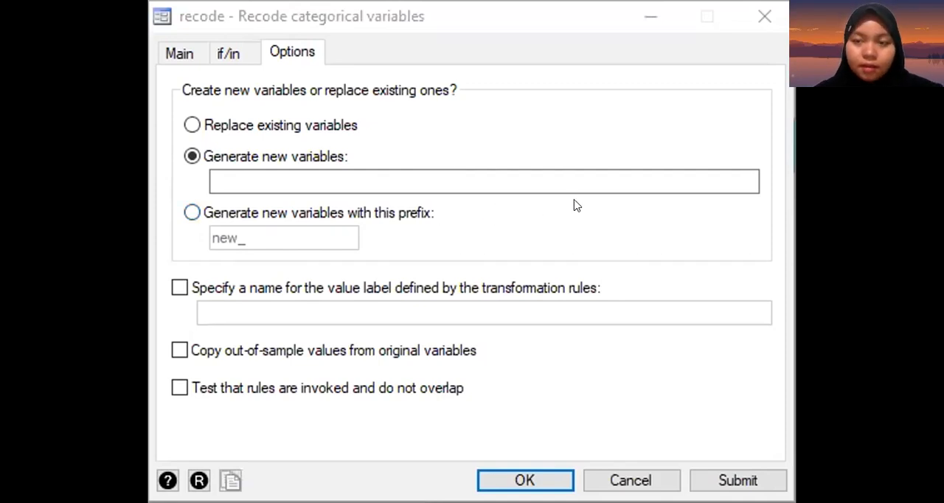
click(397, 172)
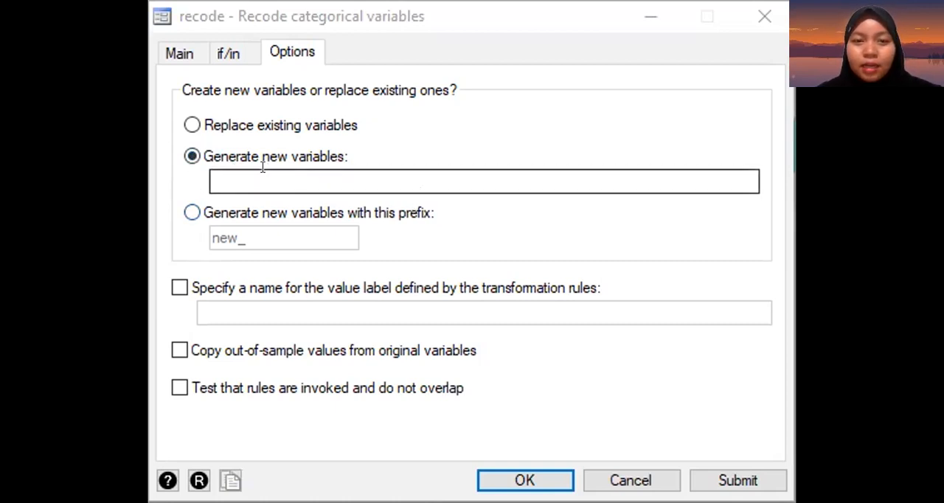
click(190, 124)
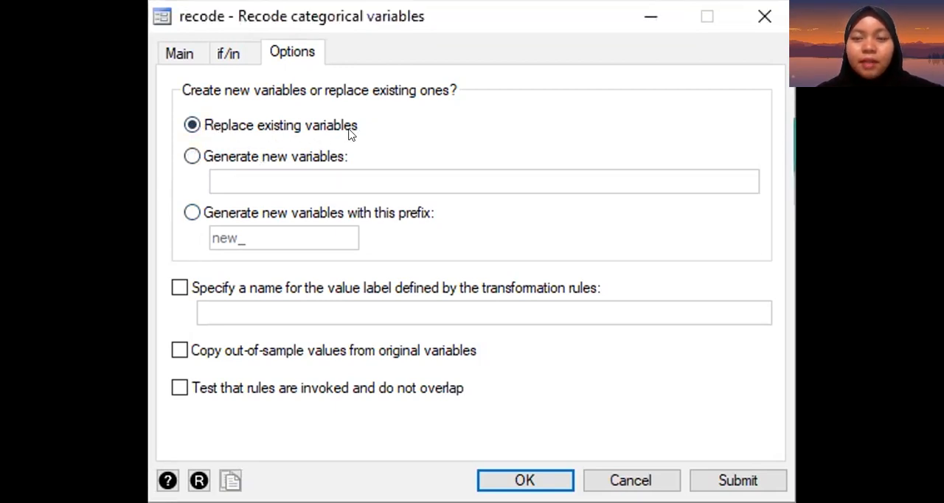
click(317, 153)
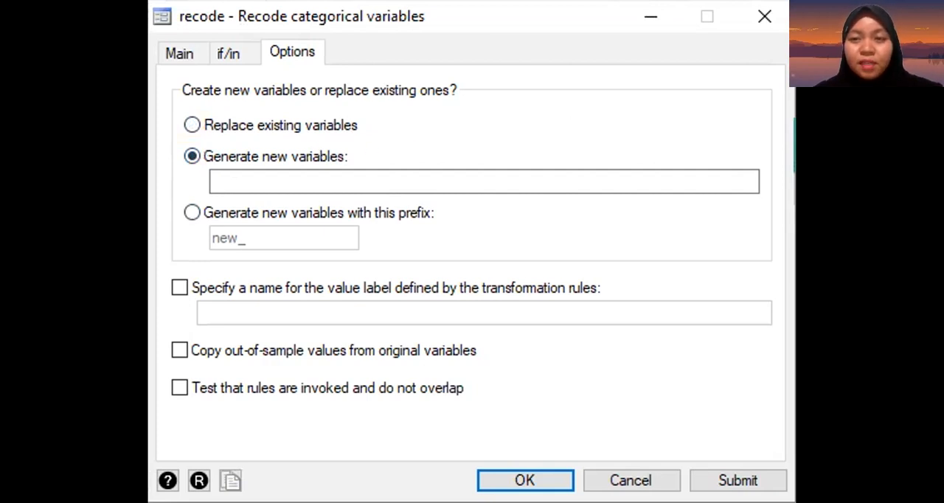
click(312, 186)
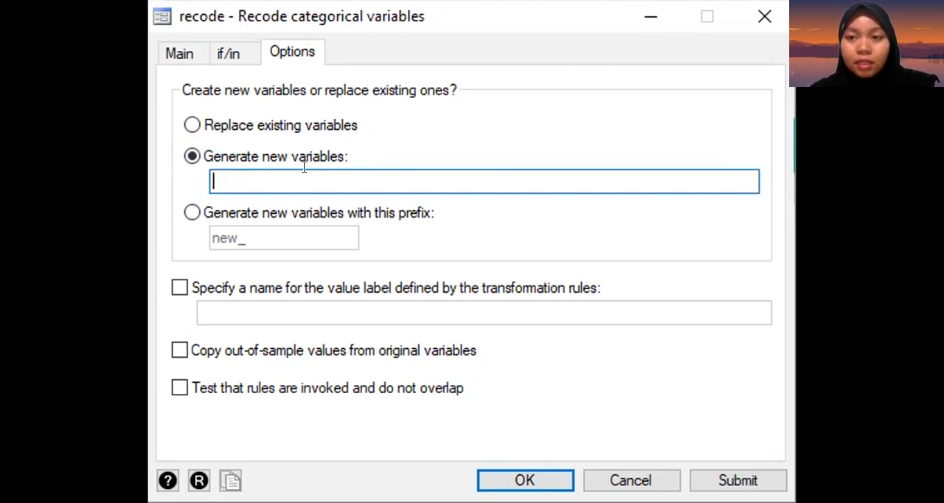
text(ant)
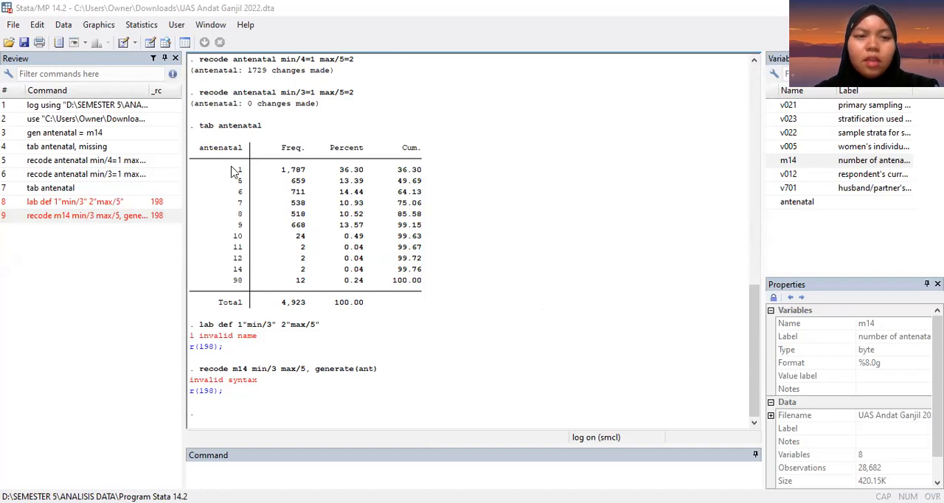
Step: Reopen the recode of categorical variables for m14 and set the required rule to min/3=1
click(61, 25)
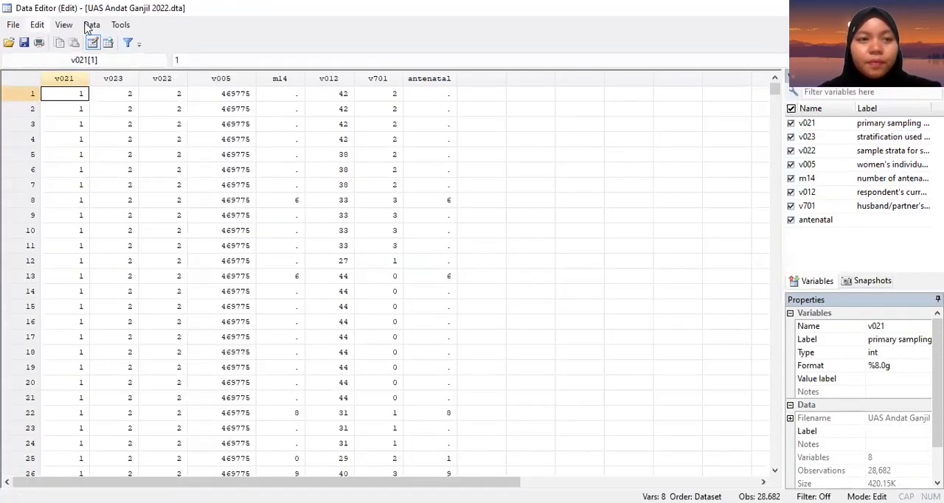
click(95, 27)
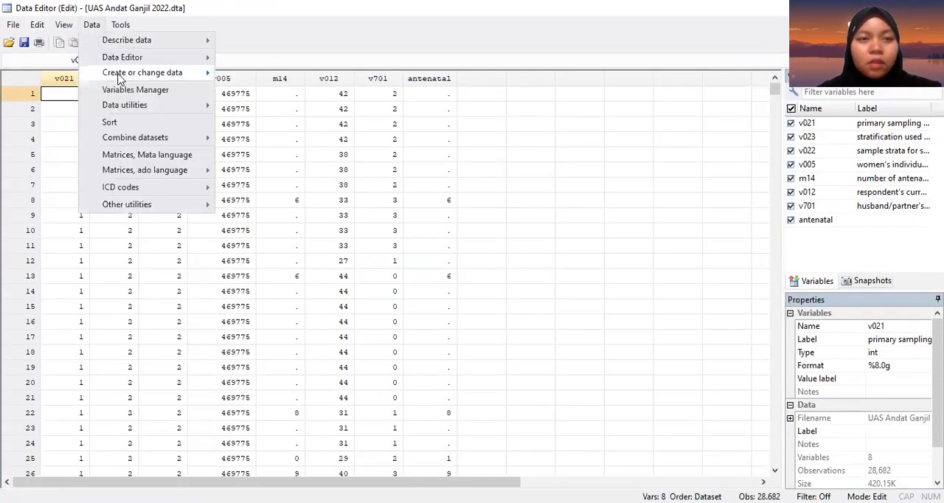
mouse_move(142, 72)
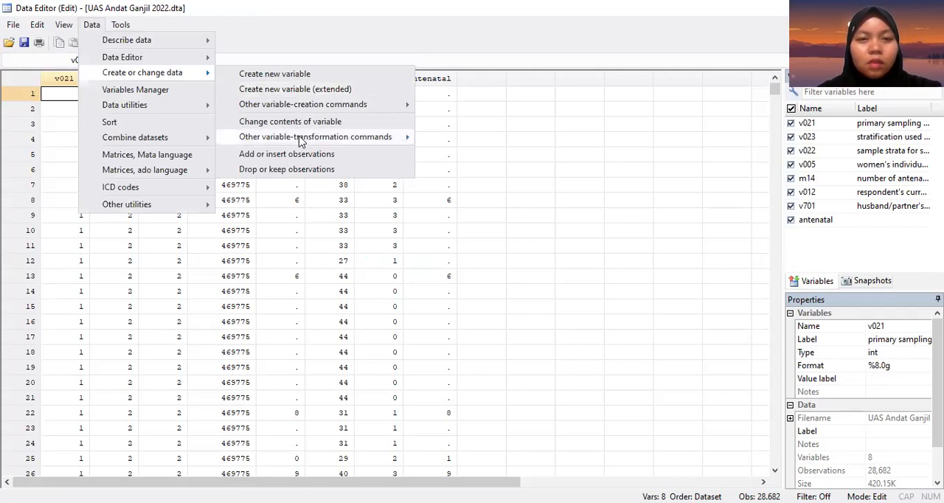
mouse_move(301, 142)
click(469, 219)
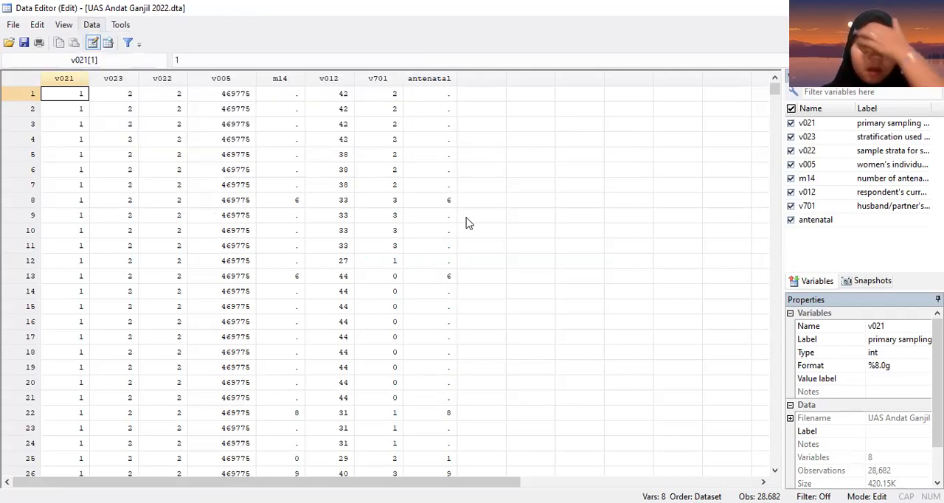
click(406, 244)
text(min/3=)
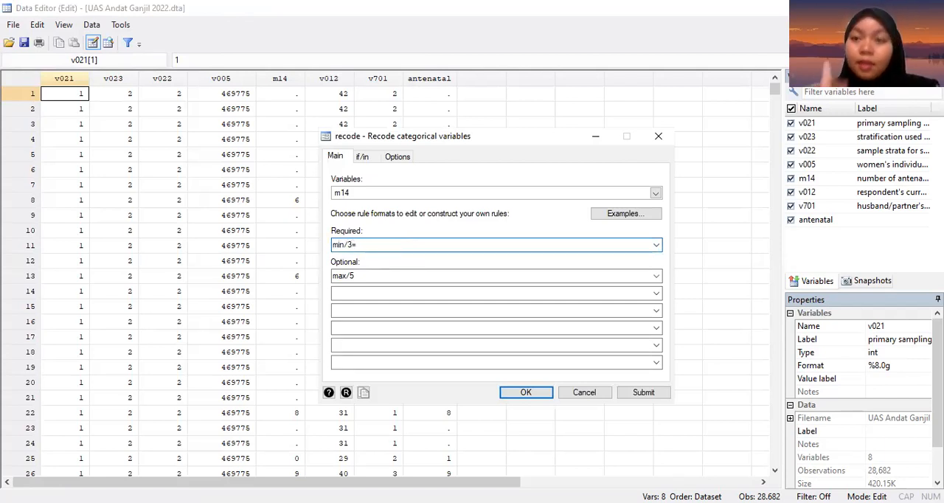
text(1)
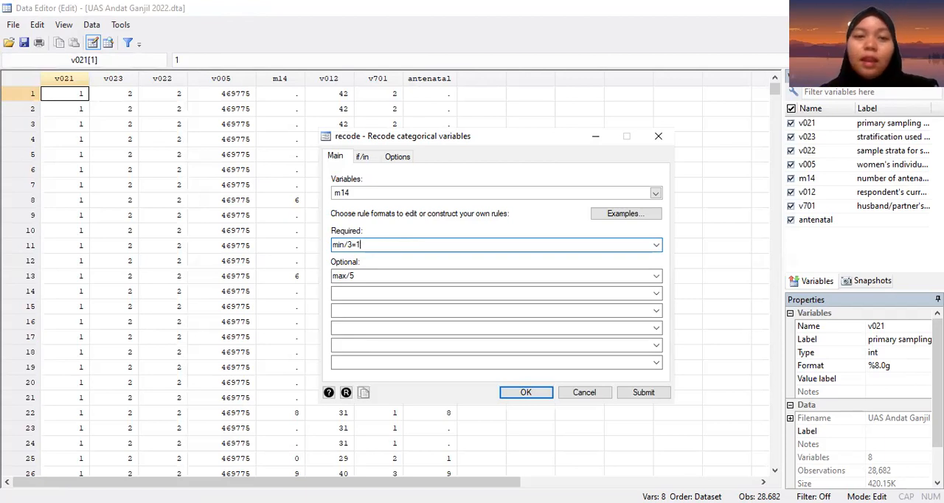
Step: Set the first optional recode rule for m14 to max/5=2
click(390, 271)
text(max/)
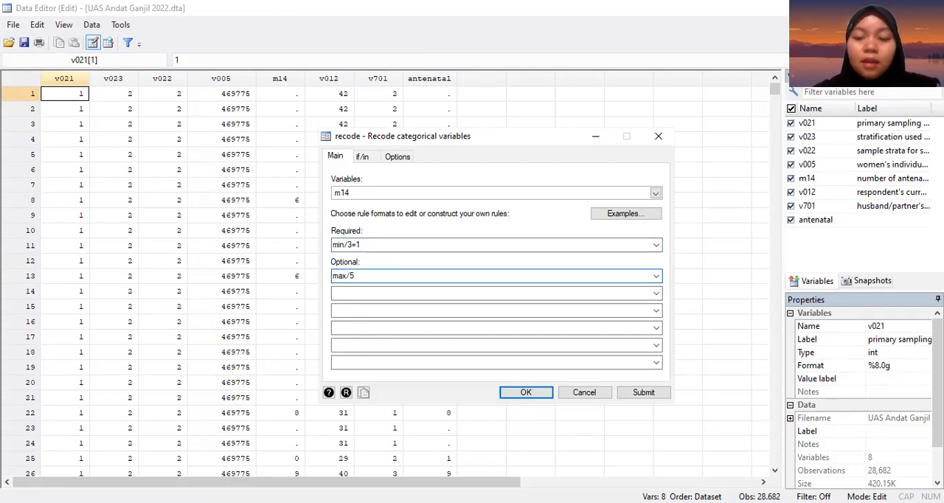
text(2)
key(BackSpace)
key(BackSpace)
text(=2)
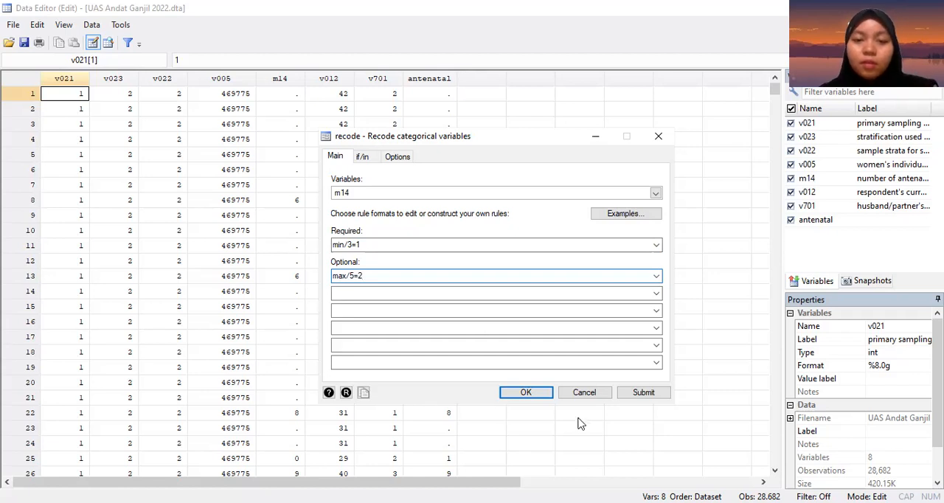
Step: Run the recode of m14 into the new variable ant and review its values in the dataset
click(398, 157)
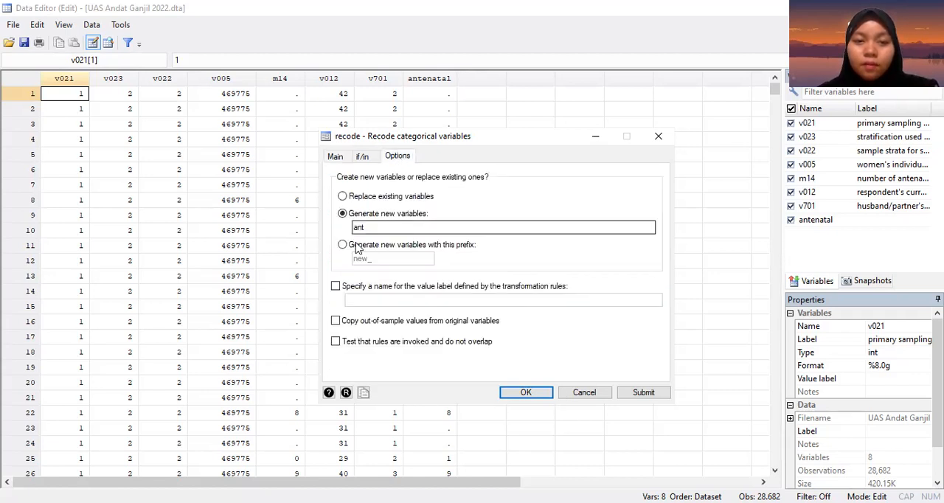
click(526, 393)
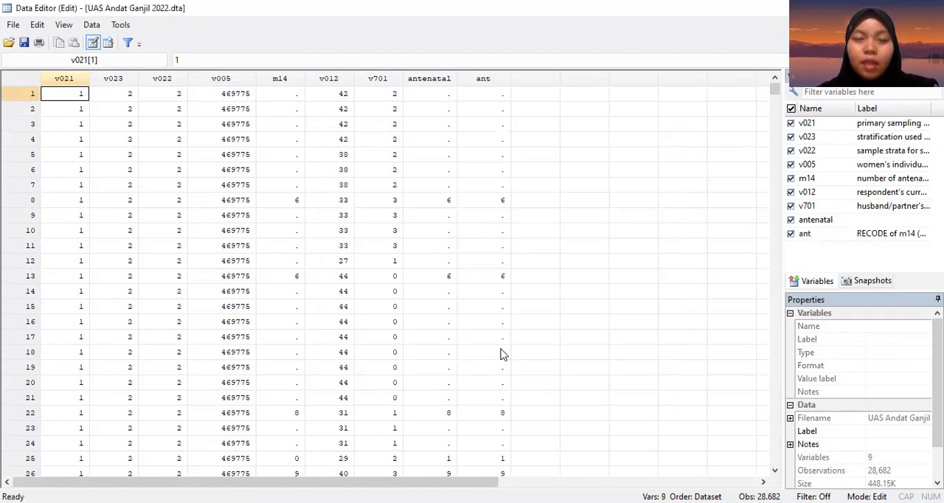
scroll(451, 311, down, 4)
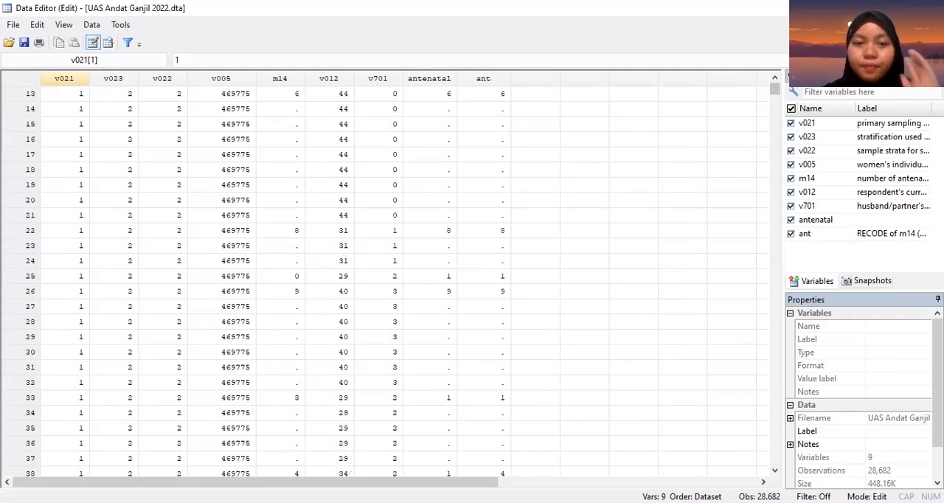
click(384, 399)
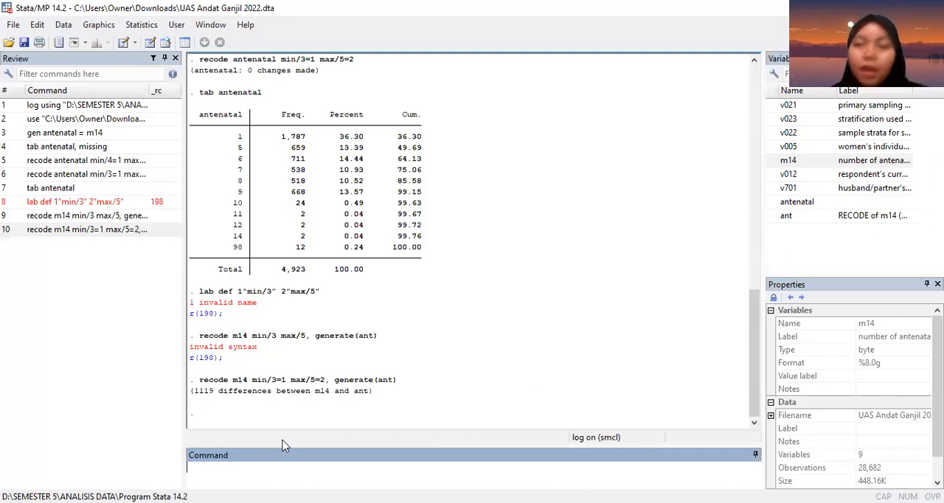
text(tab)
key(BackSpace)
key(BackSpace)
key(BackSpace)
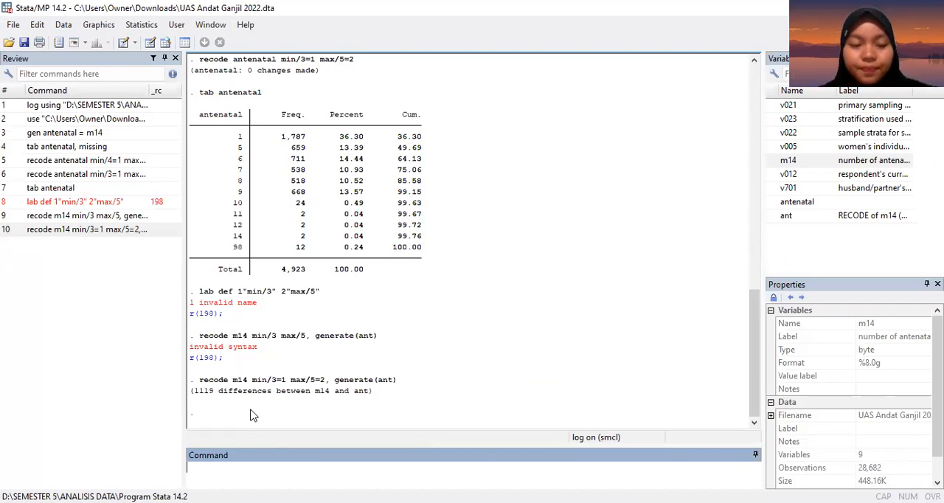
Step: Generate a new variable usia_ibu equal to v012, the respondent's current age
text(gen)
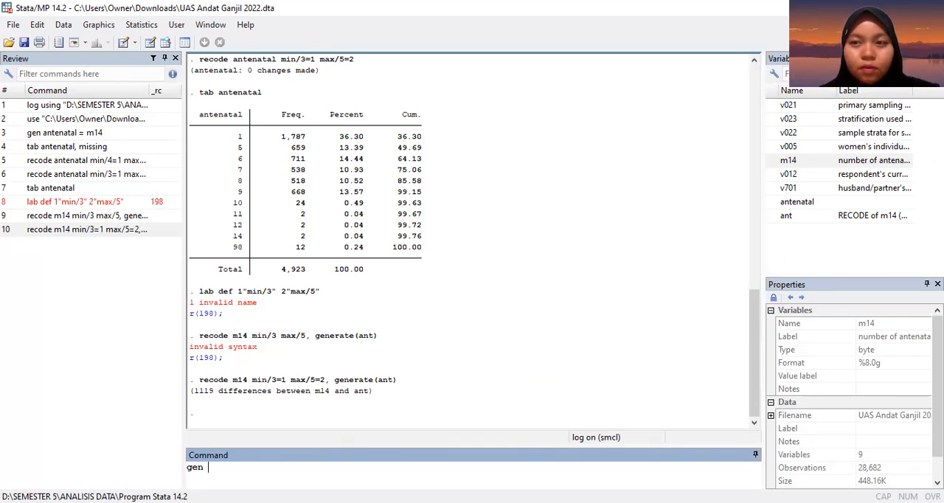
key(alt+Tab)
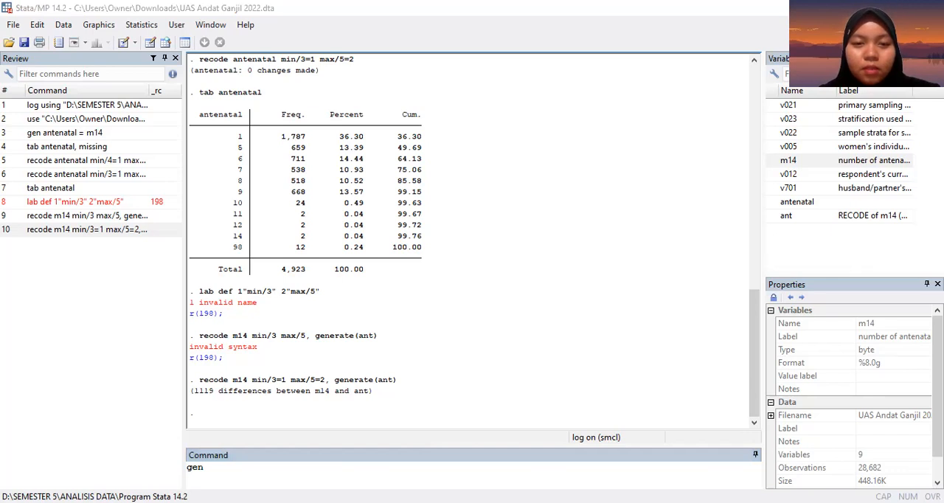
key(alt+Tab)
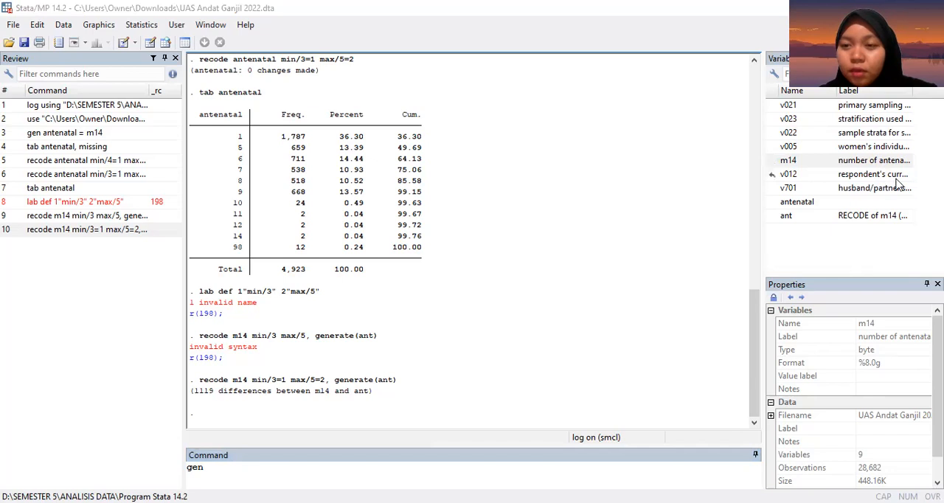
click(303, 464)
text(umr)
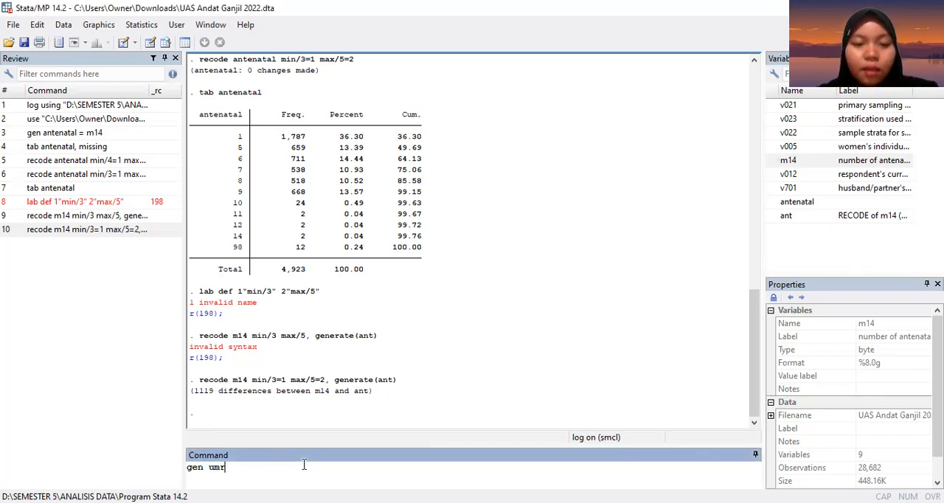
text(_ibu)
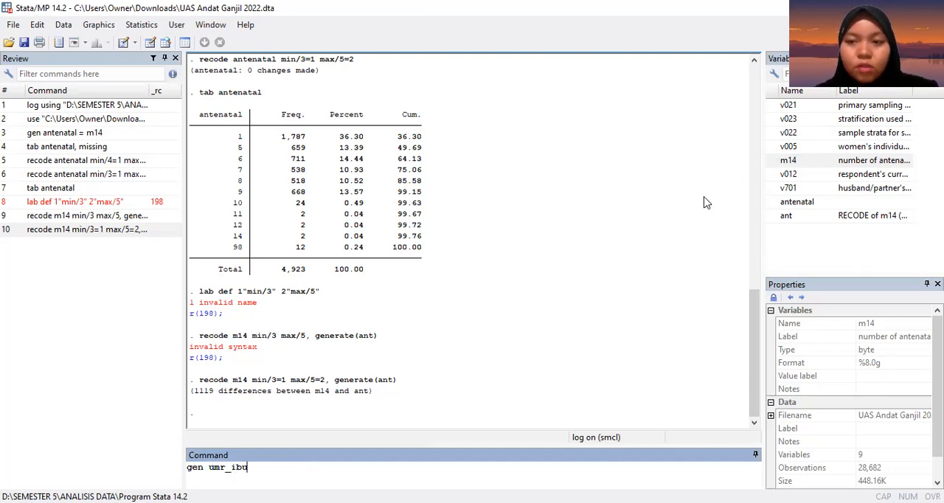
key(BackSpace)
key(BackSpace)
key(BackSpace)
key(BackSpace)
key(BackSpace)
key(BackSpace)
text(sia)
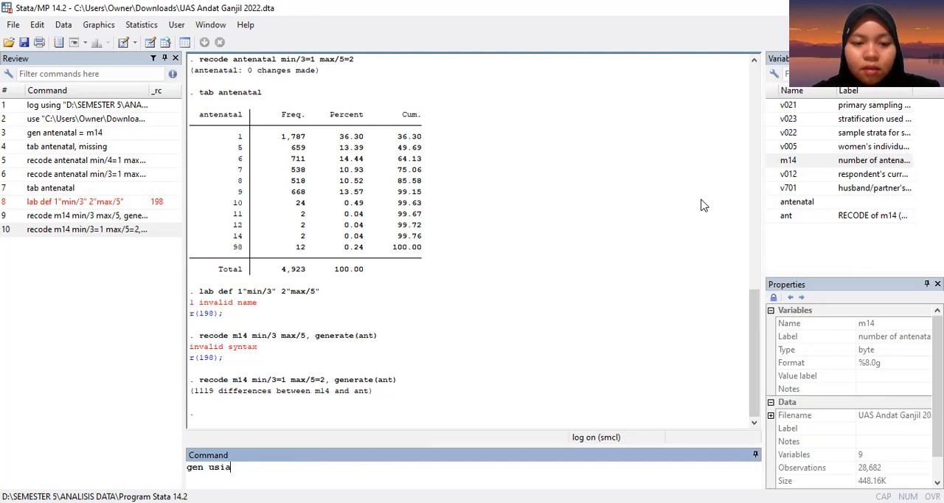
text(_ibu)
key(BackSpace)
key(BackSpace)
key(BackSpace)
key(BackSpace)
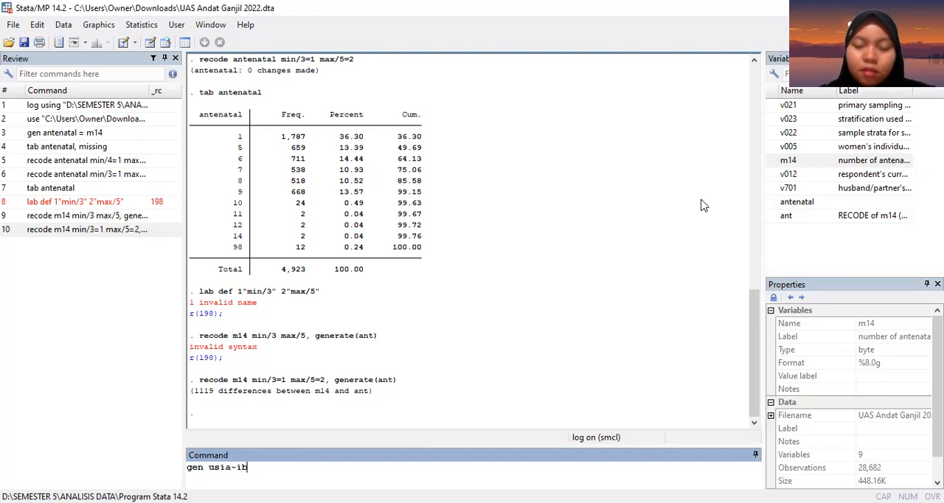
text(_ibu)
key(BackSpace)
key(BackSpace)
text(bu =)
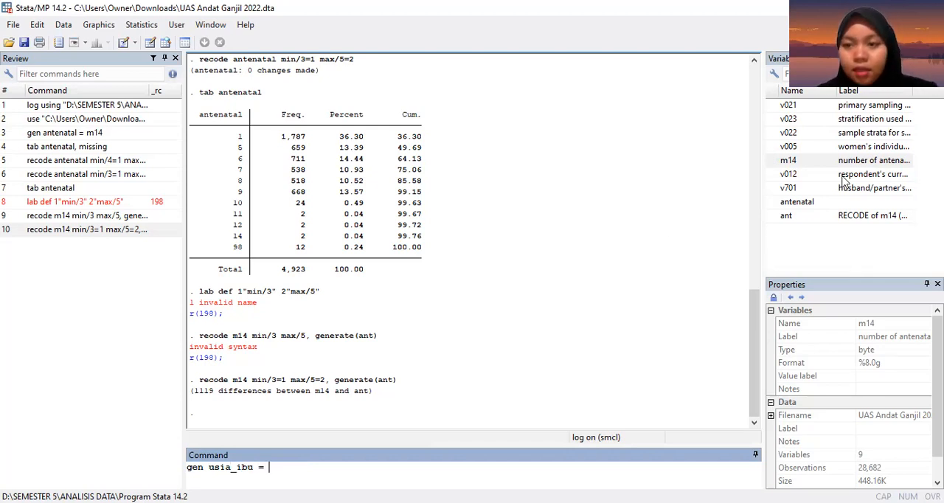
double_click(848, 175)
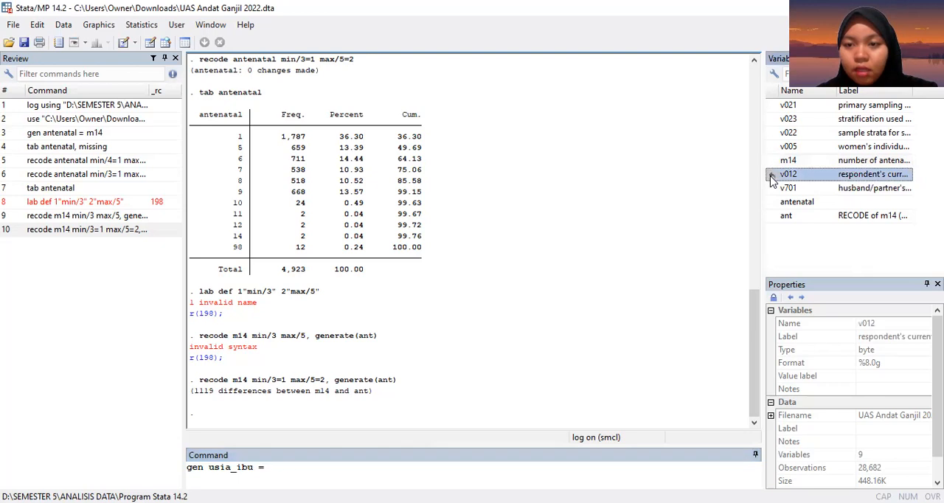
key(Return)
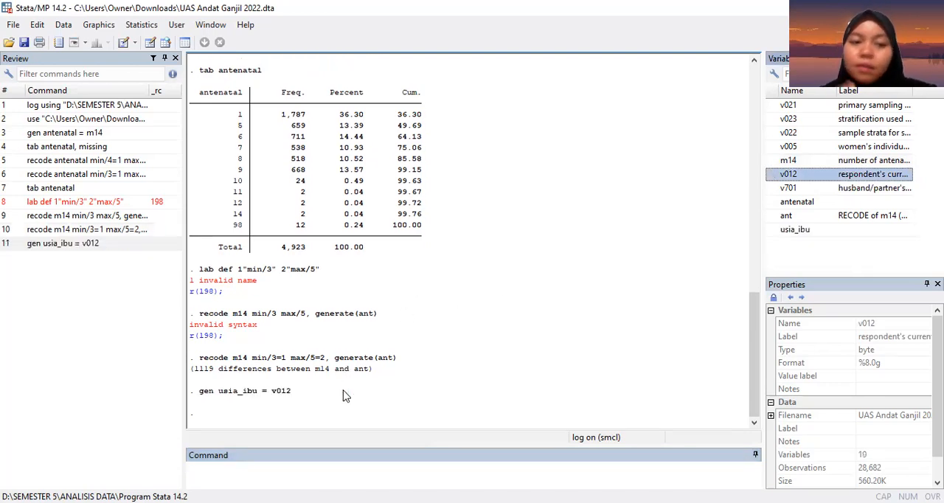
Step: Compose a recode command for usia_ibu with the rules min/20=1 and 21/35=2
text(recode)
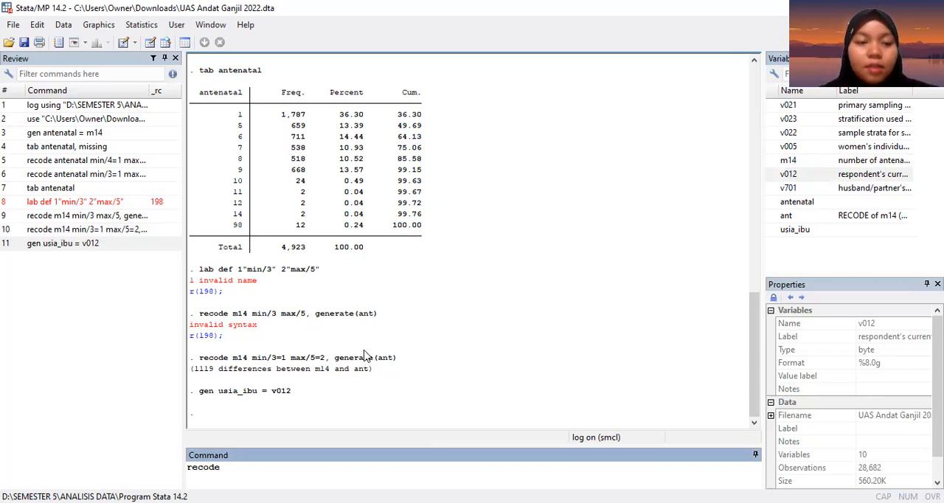
text( usia_ibu)
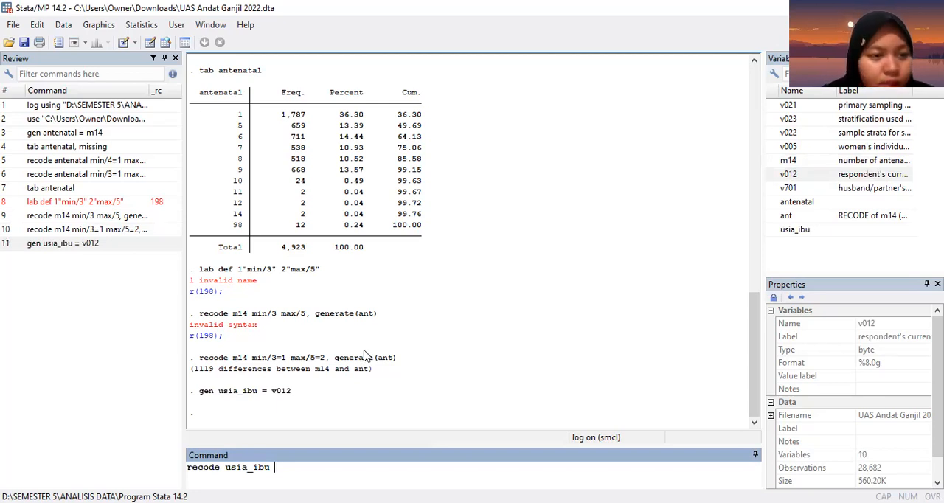
text(min)
text(/20)
key(BackSpace)
text(0)
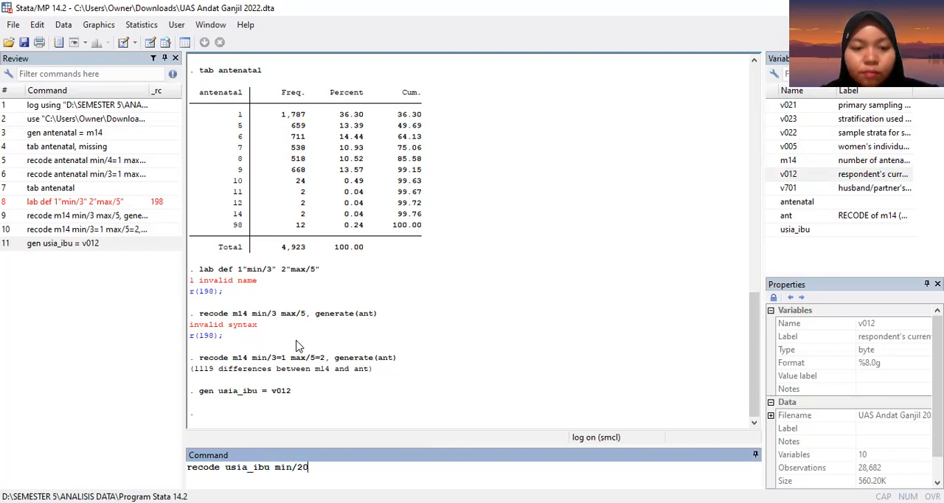
text(=1)
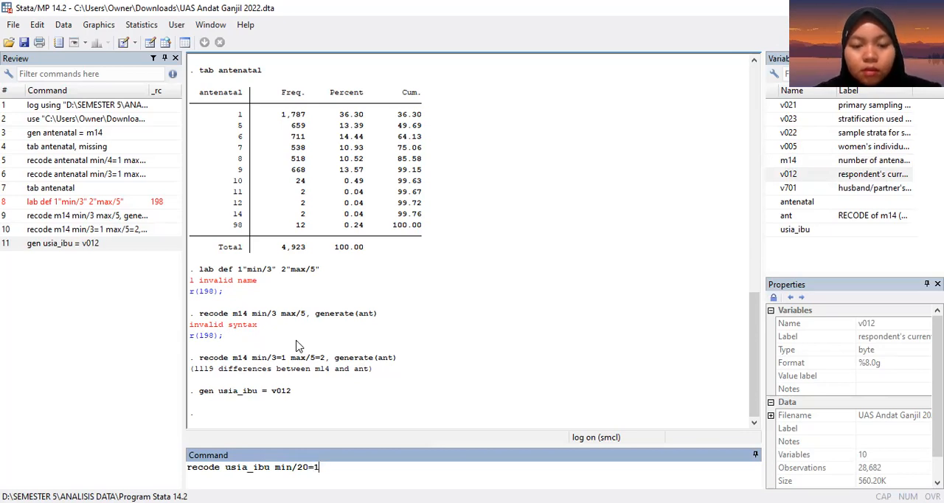
text( 21)
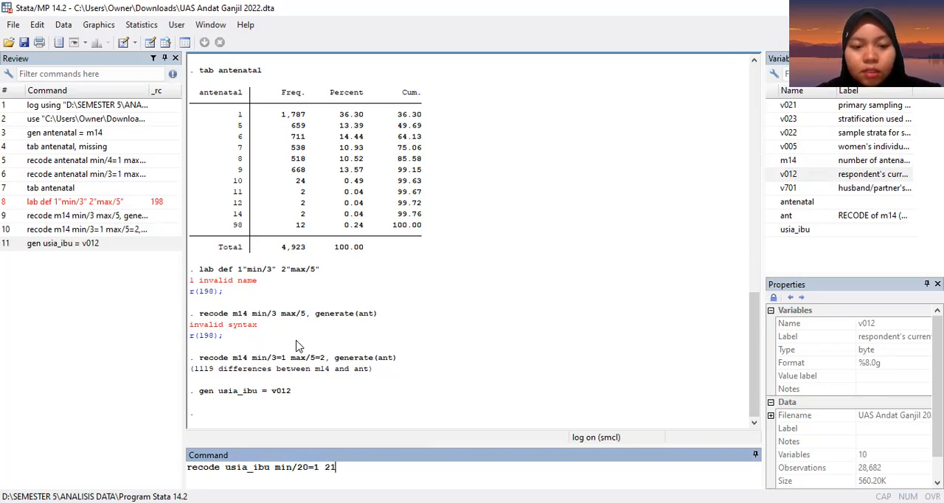
text(/35=2)
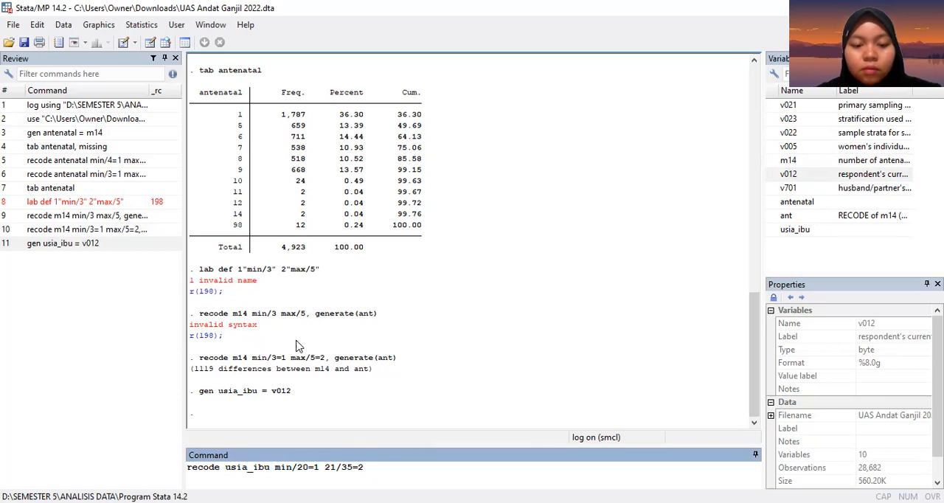
text( 36/)
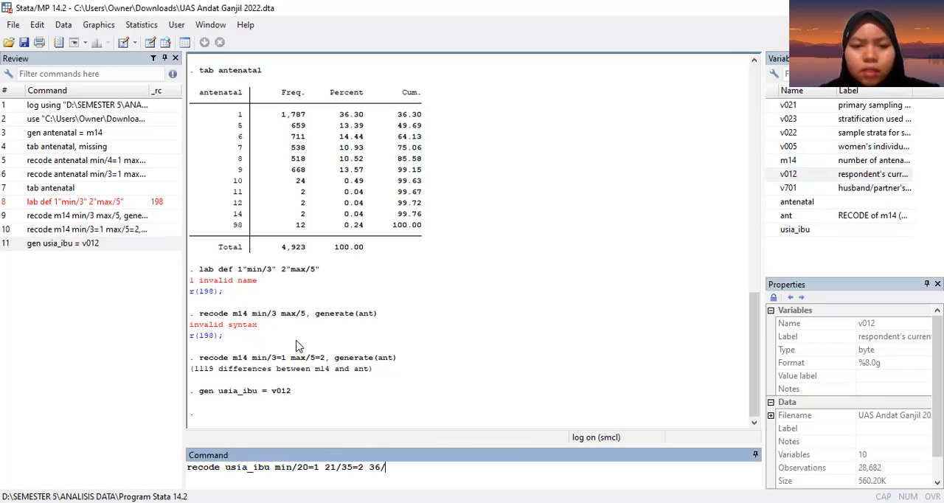
Step: Add the rule 36/max=3 to the usia_ibu recode command and run it
key(BackSpace)
key(BackSpace)
key(BackSpace)
text(ma)
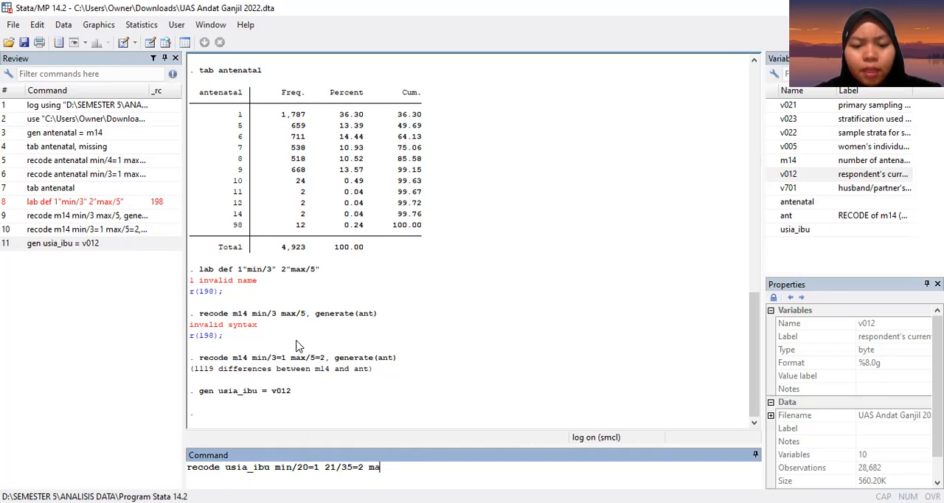
key(BackSpace)
key(BackSpace)
text(36/max=)
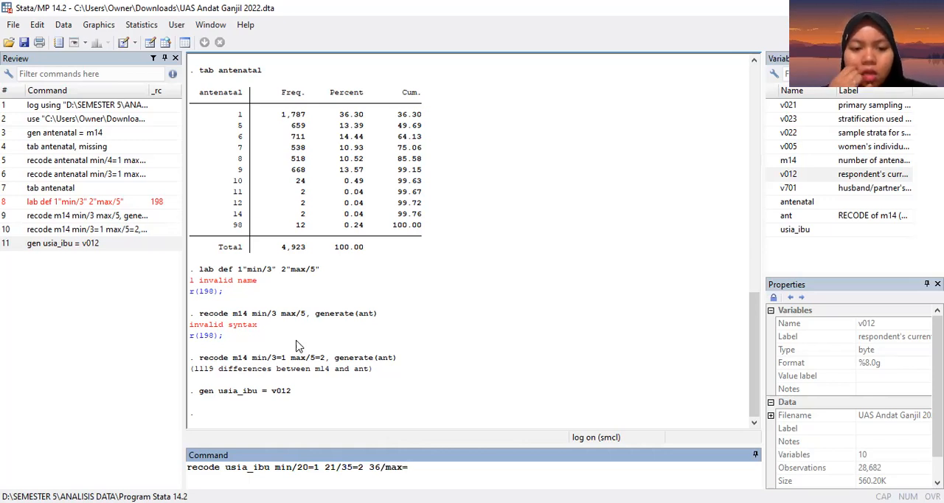
text(3)
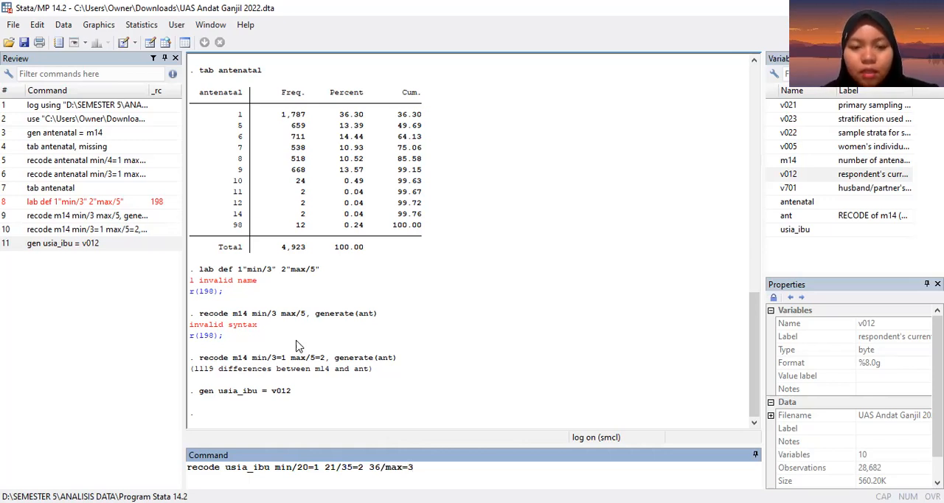
key(Return)
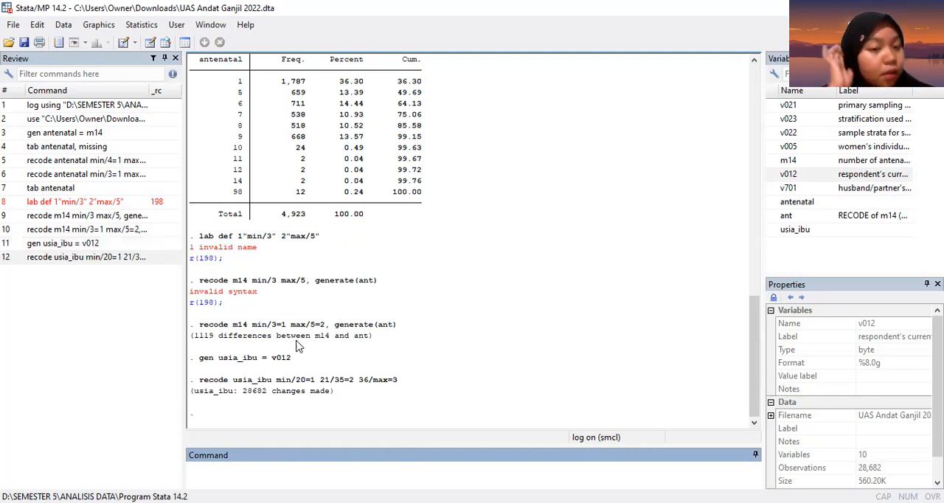
text(lab def)
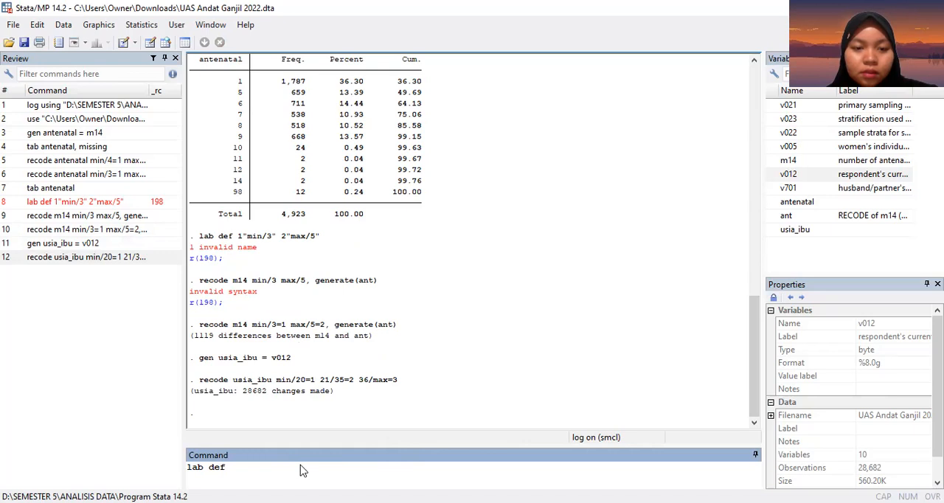
key(alt+Tab)
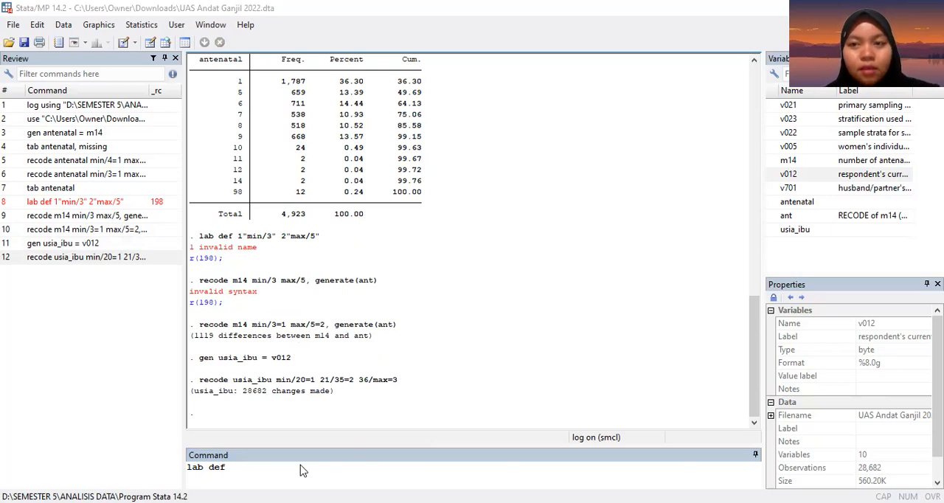
click(302, 460)
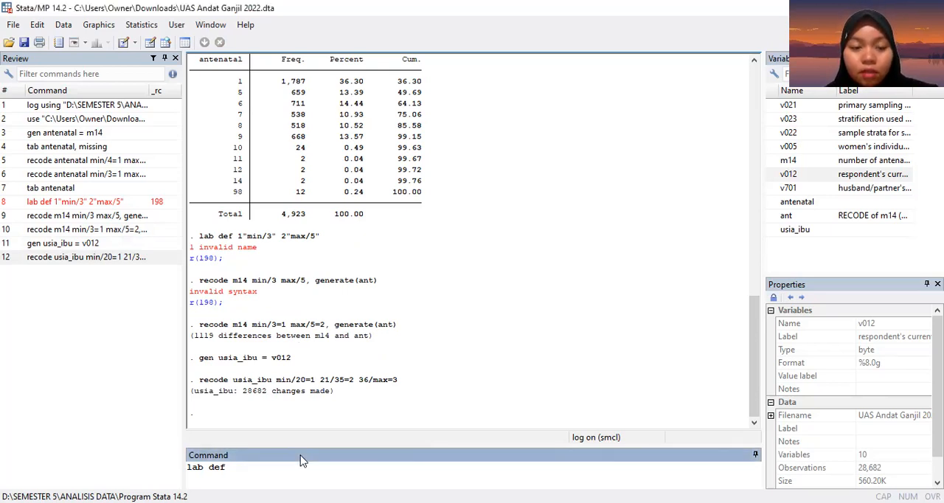
key(BackSpace)
key(BackSpace)
key(BackSpace)
key(BackSpace)
key(BackSpace)
key(BackSpace)
key(BackSpace)
Step: Tabulate the frequencies of the recoded variable usia_ibu
text(tab )
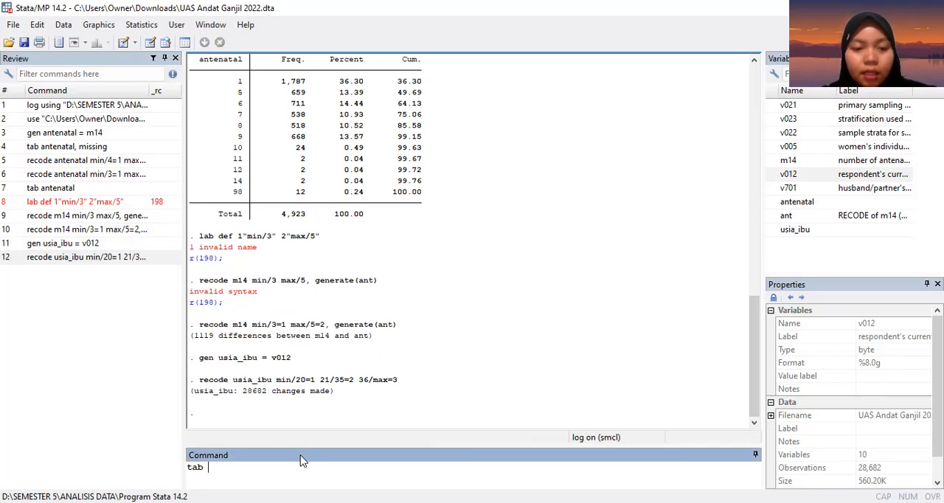
text(usia_ibu)
key(Return)
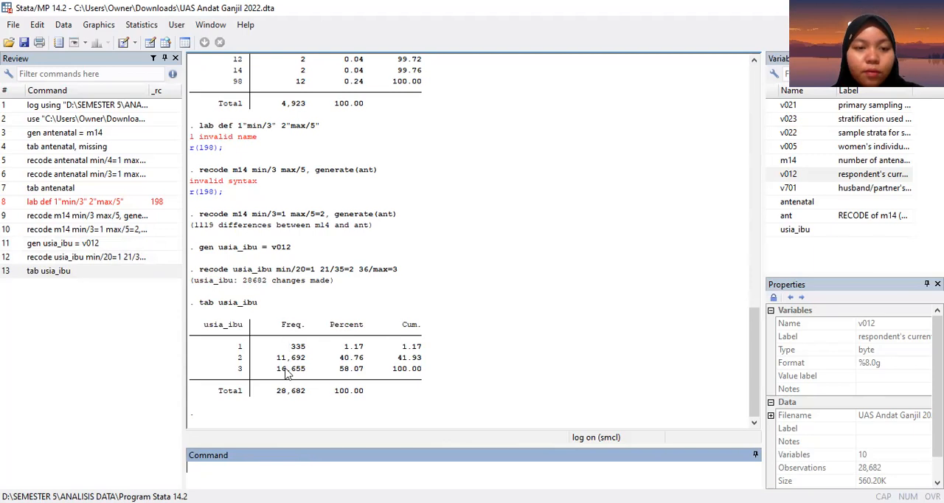
Step: Generate a new variable kerja_suami equal to v701, the husband/partner's variable
text(gen)
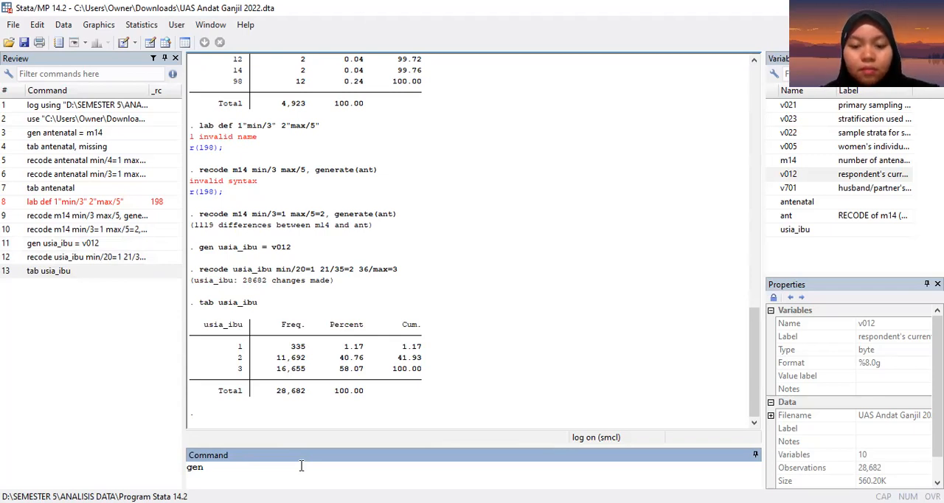
text(kerja)
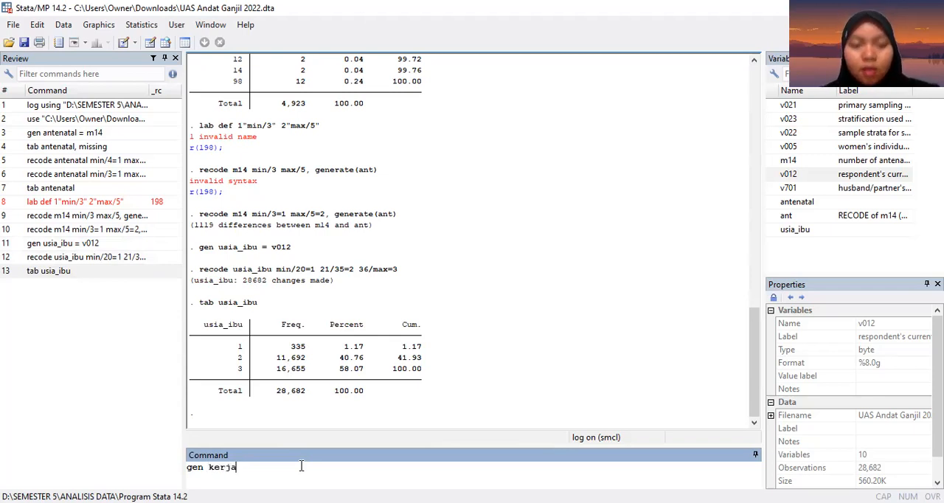
text(-suami)
key(BackSpace)
key(BackSpace)
key(BackSpace)
key(BackSpace)
key(BackSpace)
key(BackSpace)
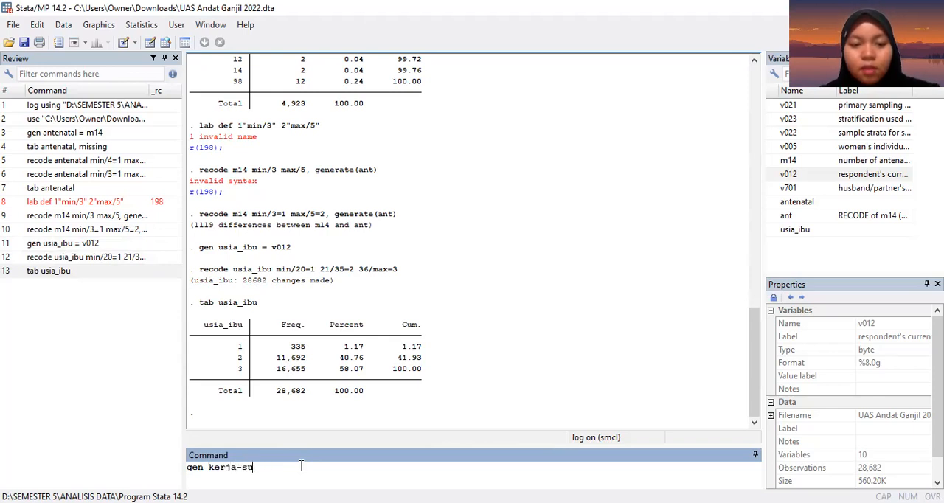
text(_suami =)
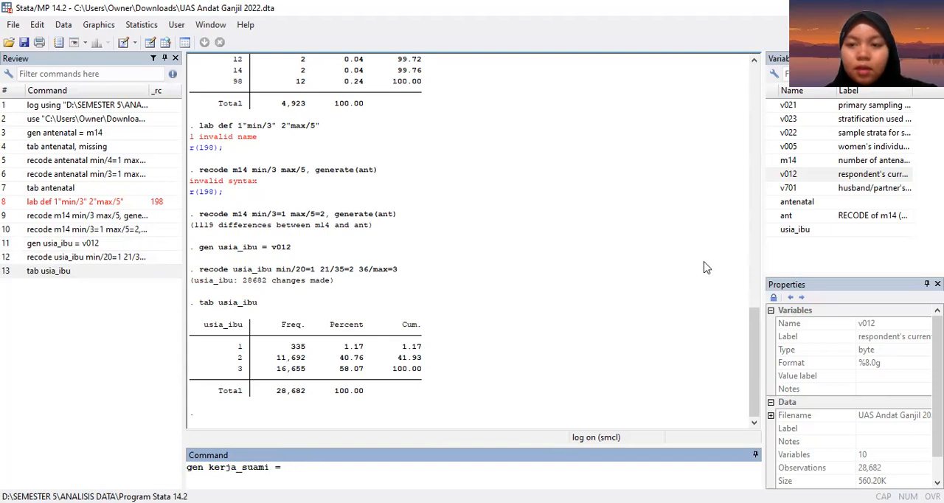
click(772, 188)
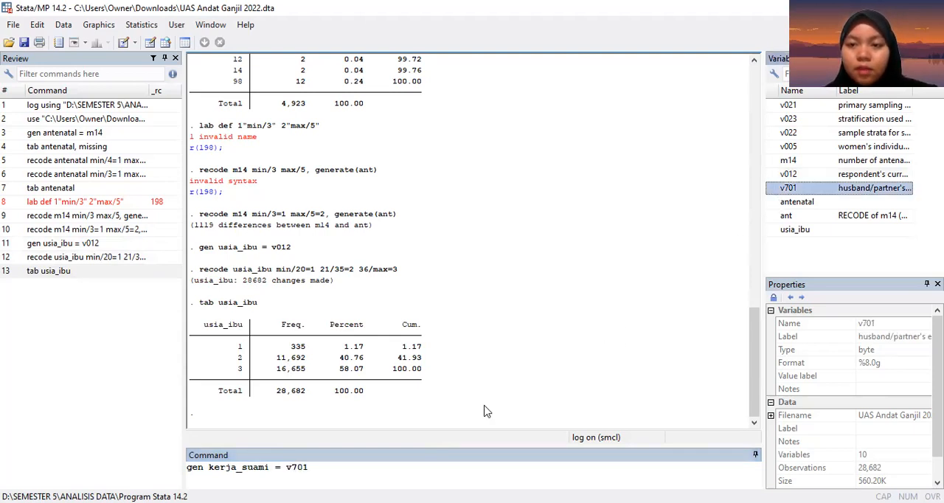
key(Return)
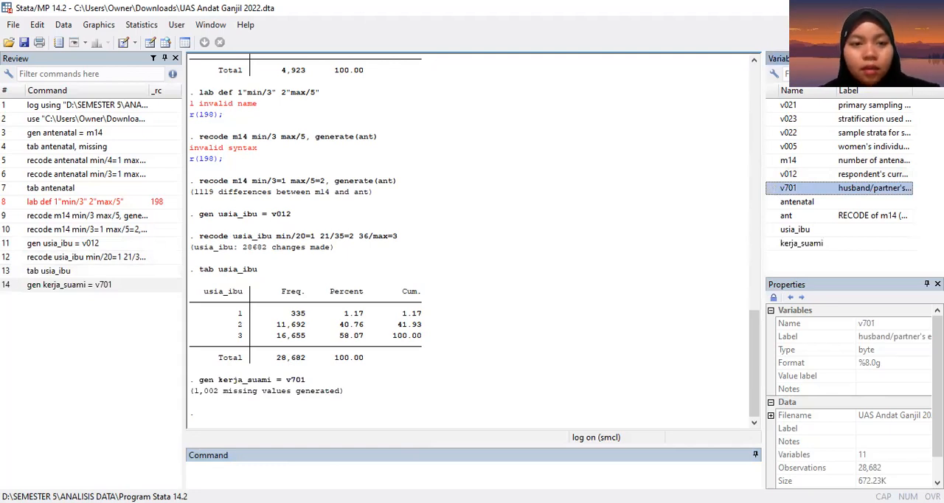
Step: Tabulate kerja_suami with missing values included
click(259, 481)
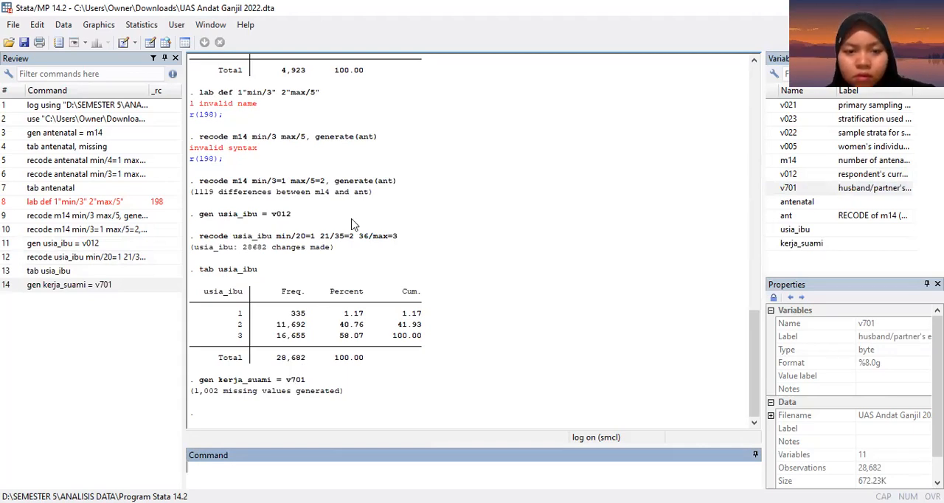
scroll(352, 222, up, 10)
scroll(353, 222, down, 10)
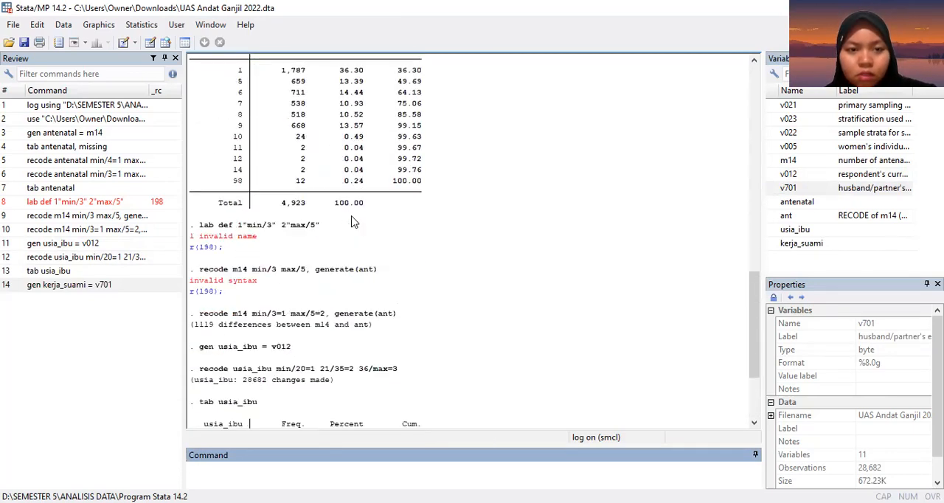
text(tab)
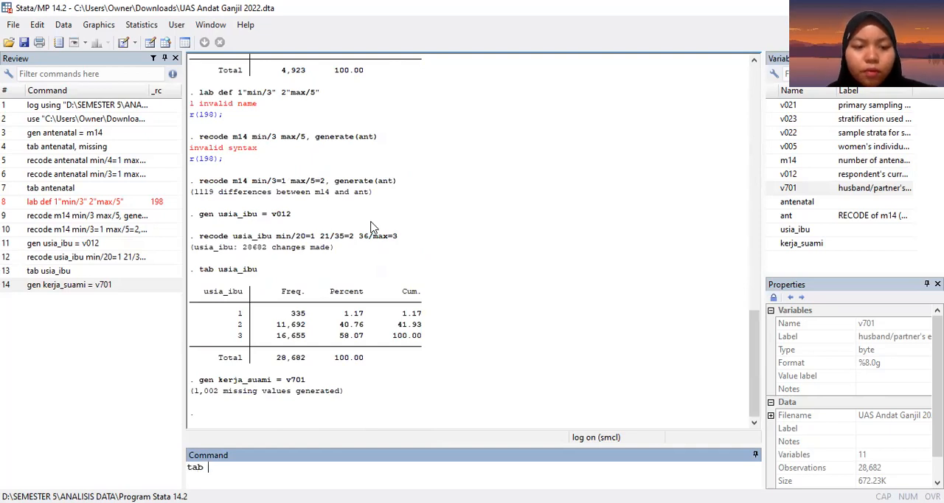
text( kerj)
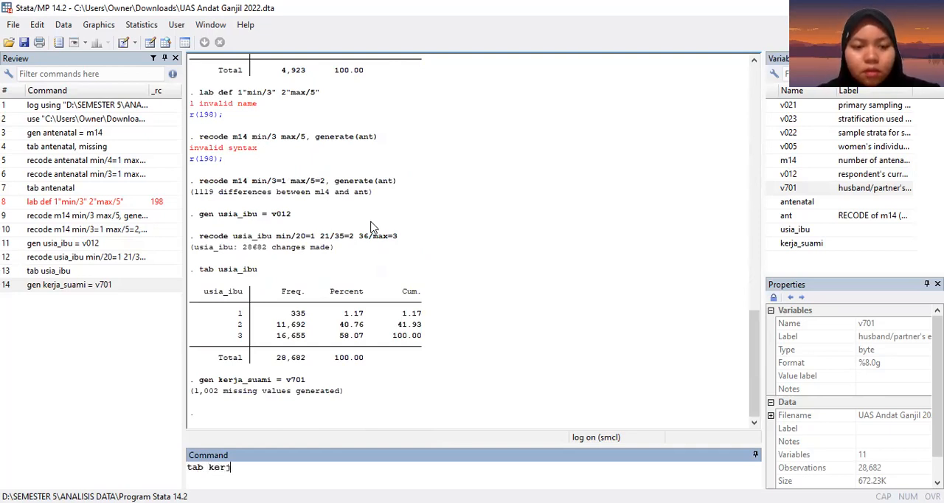
text(a_suam)
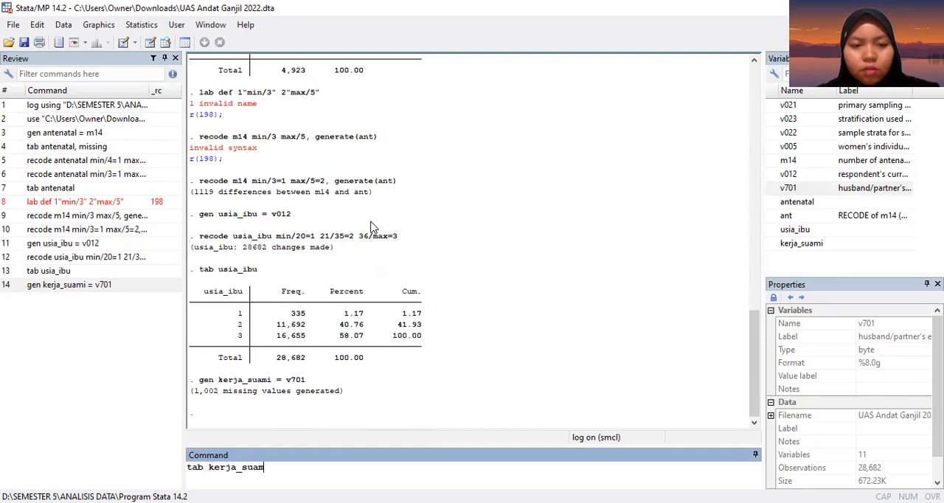
text(i, missing)
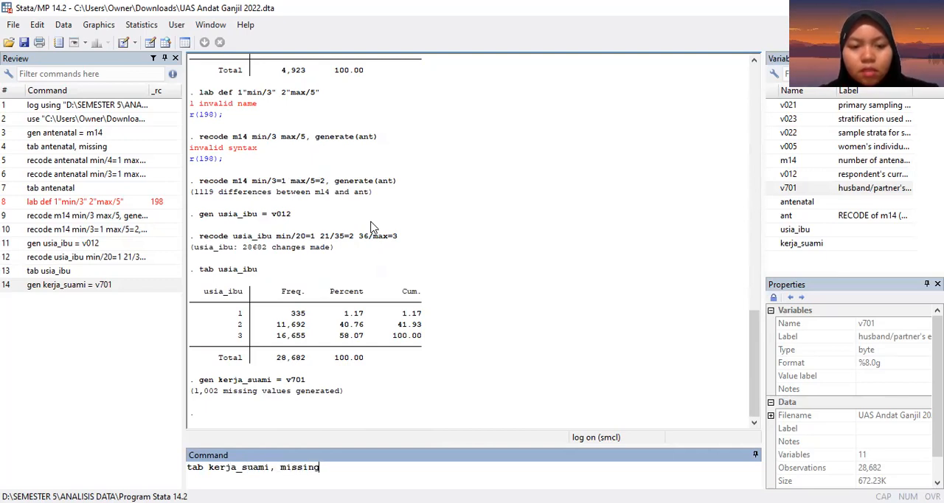
key(Return)
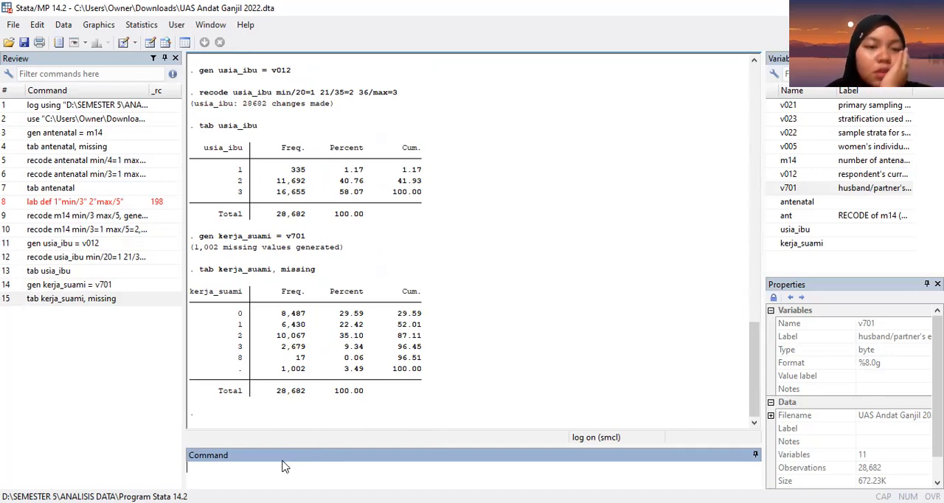
Step: Start composing a lab def command that labels code 0 as "tdk sekolah"
text(lab def)
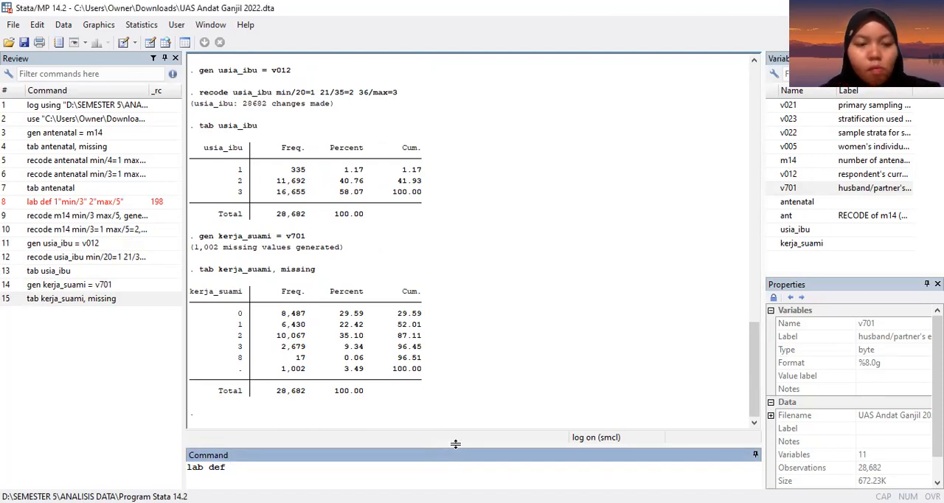
text(0)
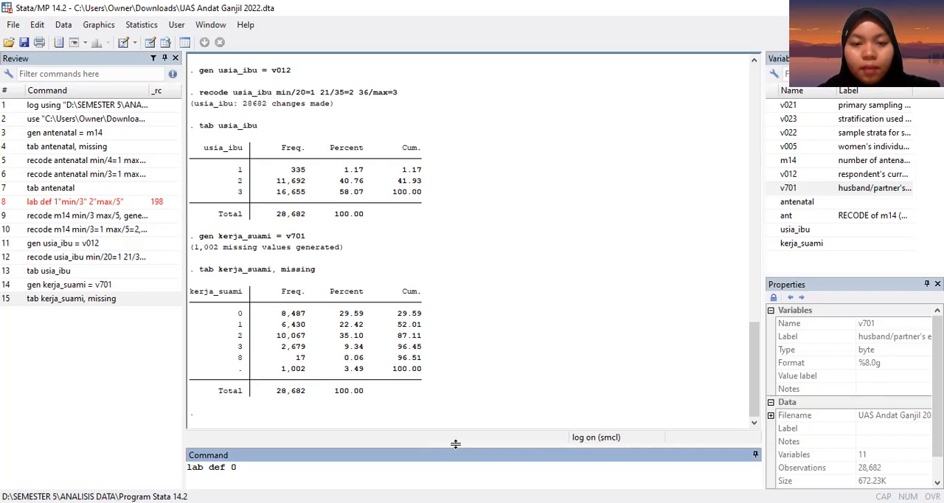
text(")
key(BackSpace)
text("tid)
key(BackSpace)
key(BackSpace)
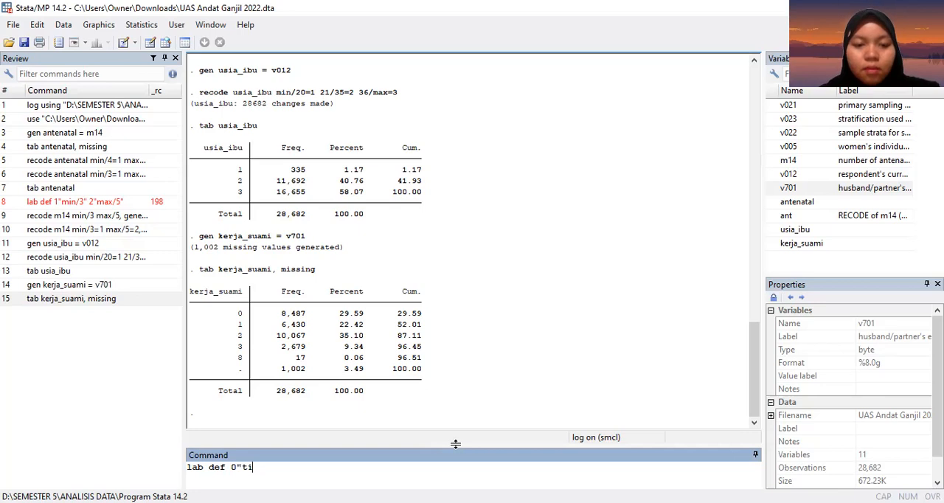
text(dk seko)
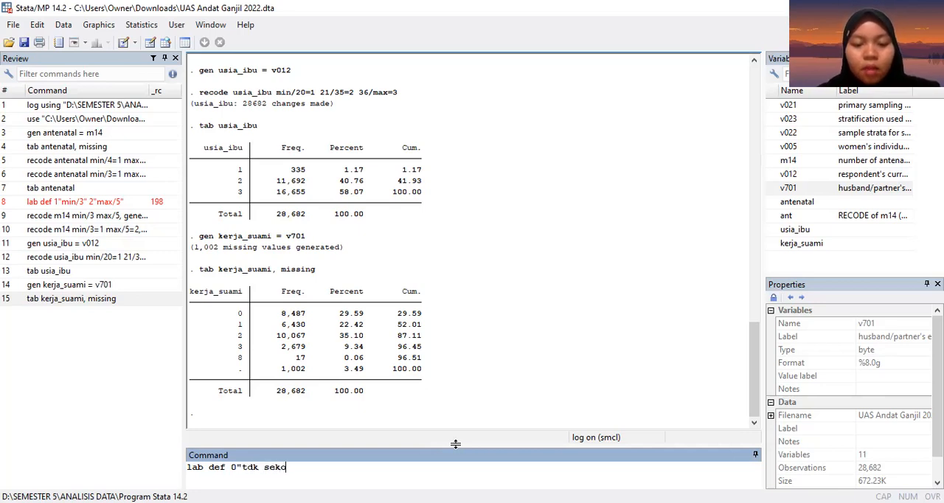
text(lah")
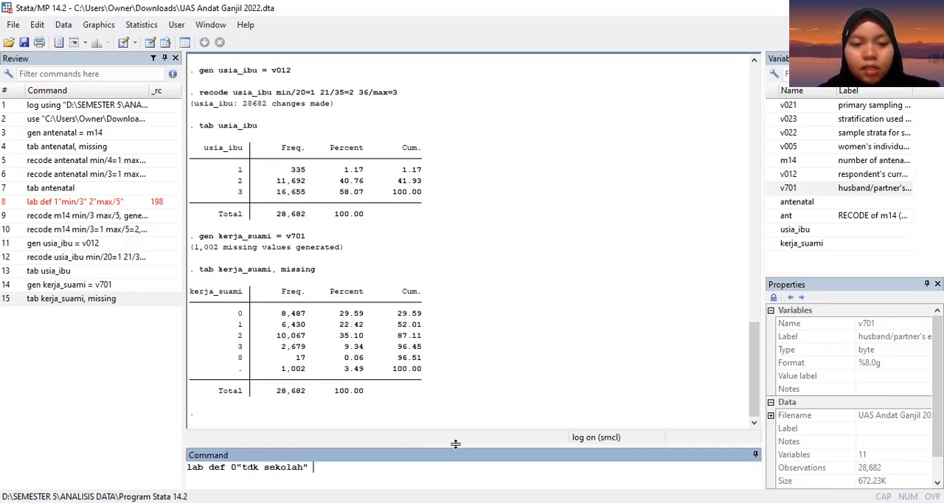
text( 1")
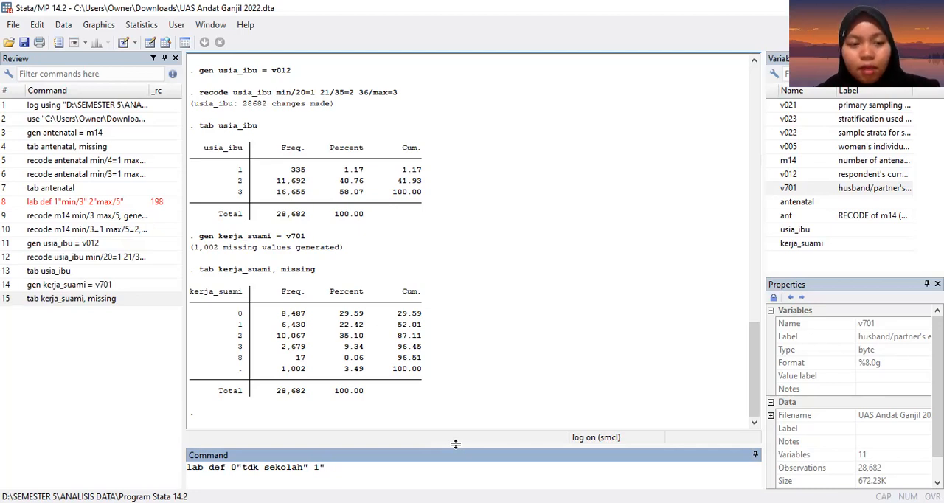
Step: Add the labels 1"SD", 2"SM" and 3"PT" to the lab def command and try to run it
text(SD" 2)
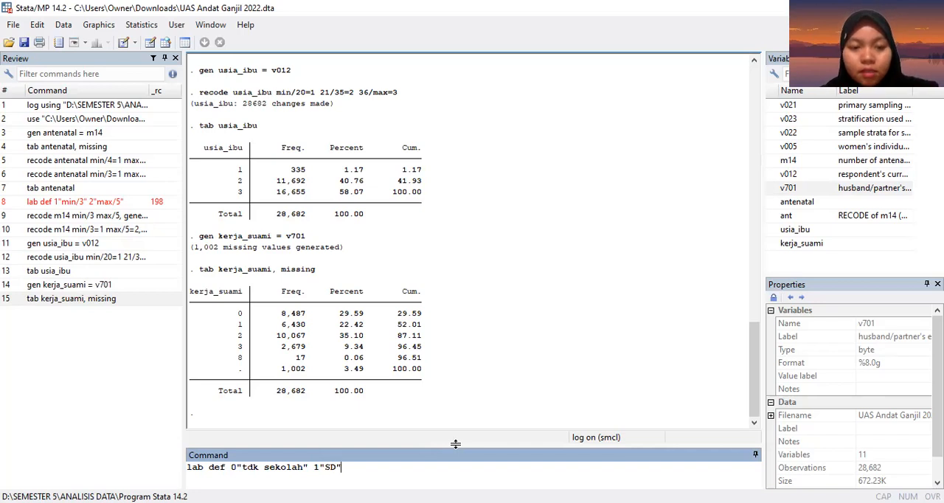
text(")
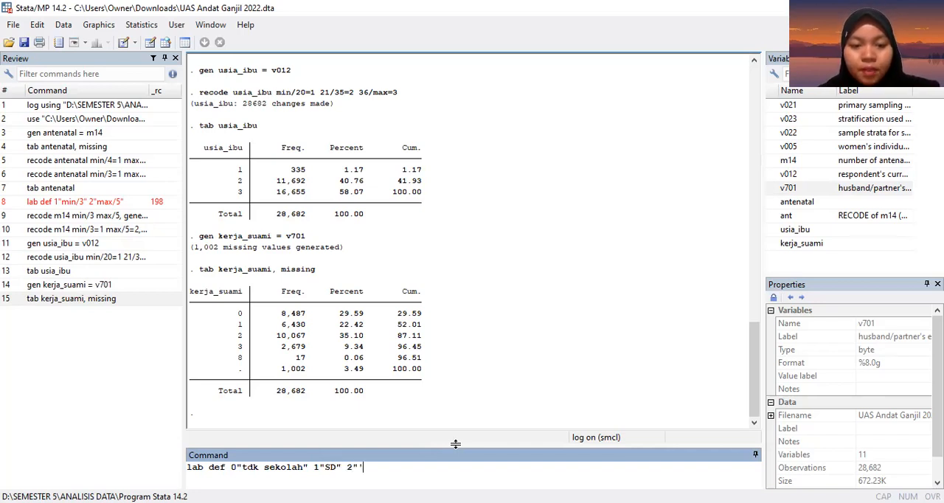
text(SM" 3"PT)
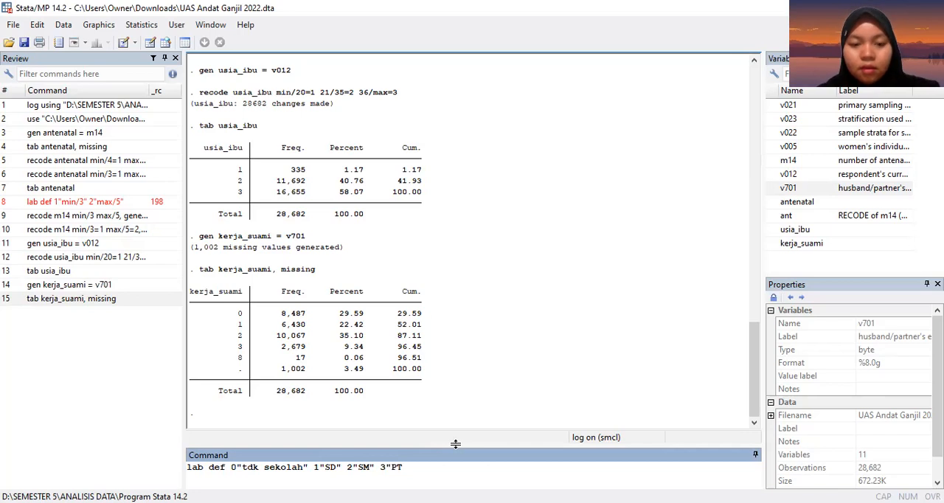
text(")
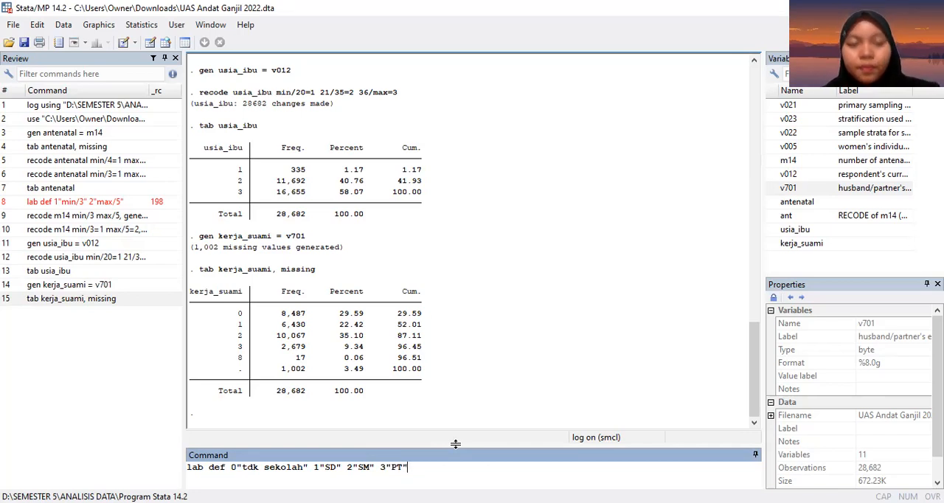
key(Return)
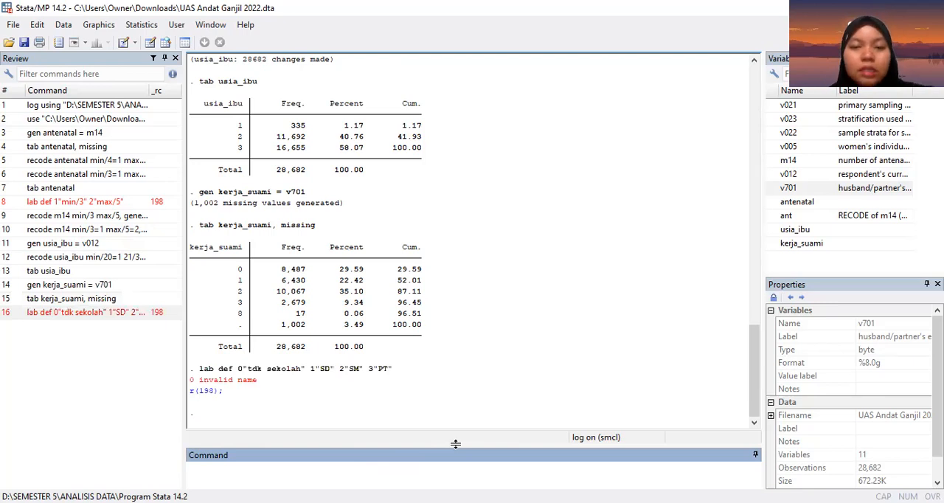
Step: Recall the failed lab def command and renumber its first two labels as 1"tdk sekolah" and 2"SD"
click(121, 317)
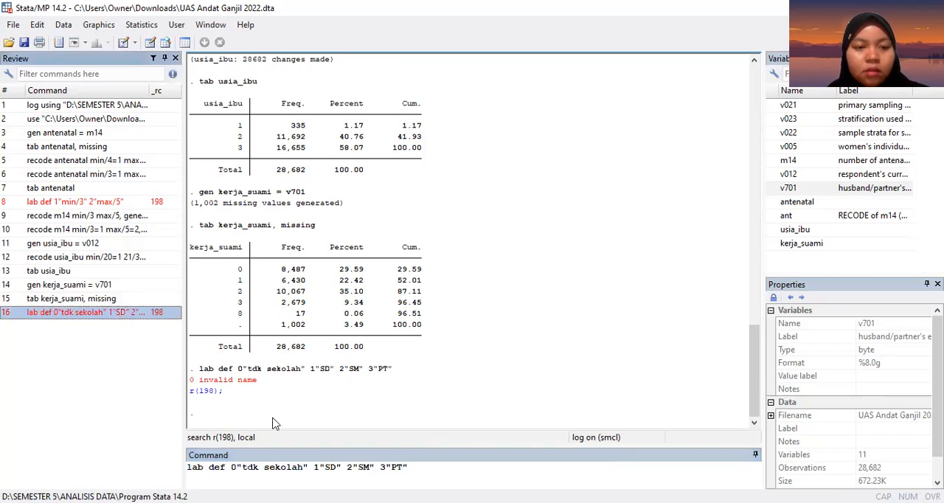
click(238, 467)
key(BackSpace)
text(1)
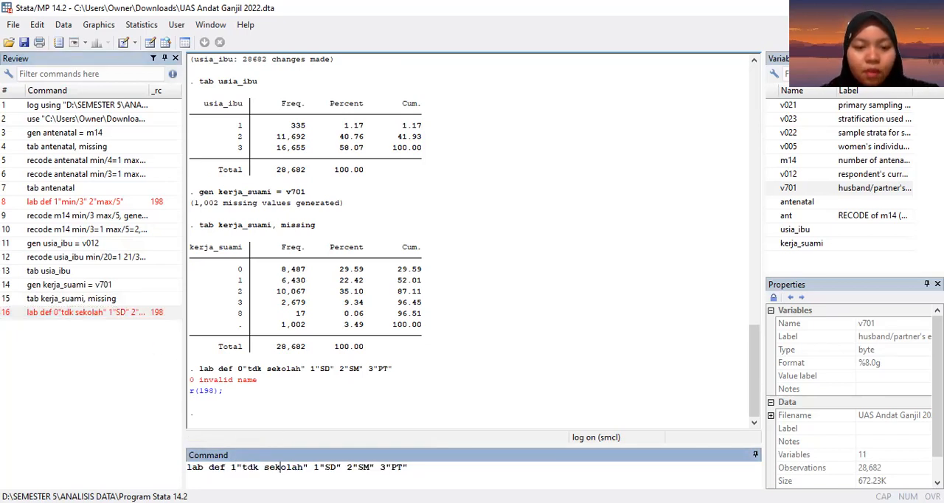
click(314, 467)
key(Delete)
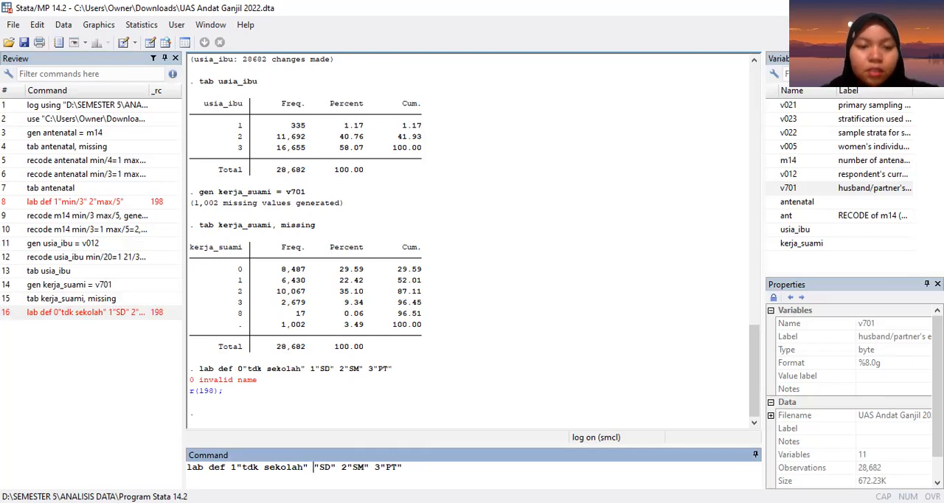
text(2)
Step: Renumber the remaining labels as 3"SM" and 4"PT" and try to run the lab def command
click(346, 467)
key(Delete)
text(3)
click(383, 466)
key(Delete)
text(4)
key(Return)
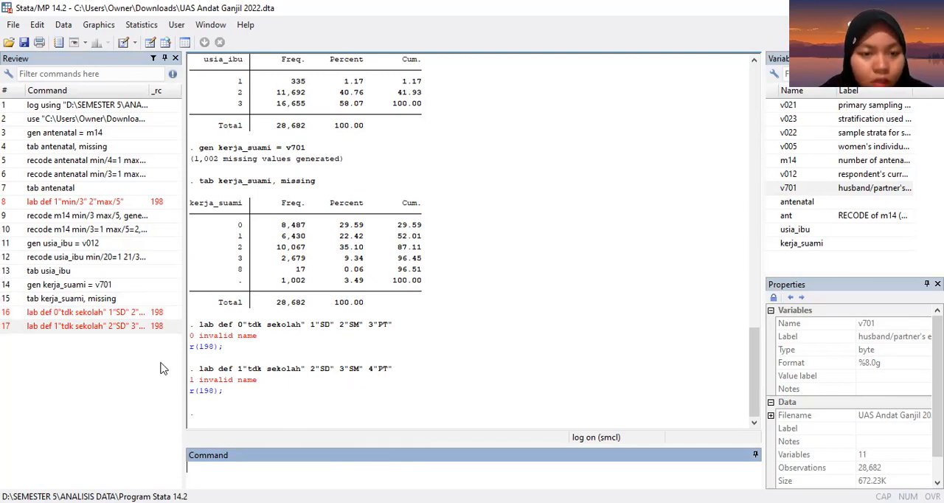
Step: Recall the last failed lab def command, insert the label name kerja_suami before 1"tdk sekolah", and run it
click(117, 326)
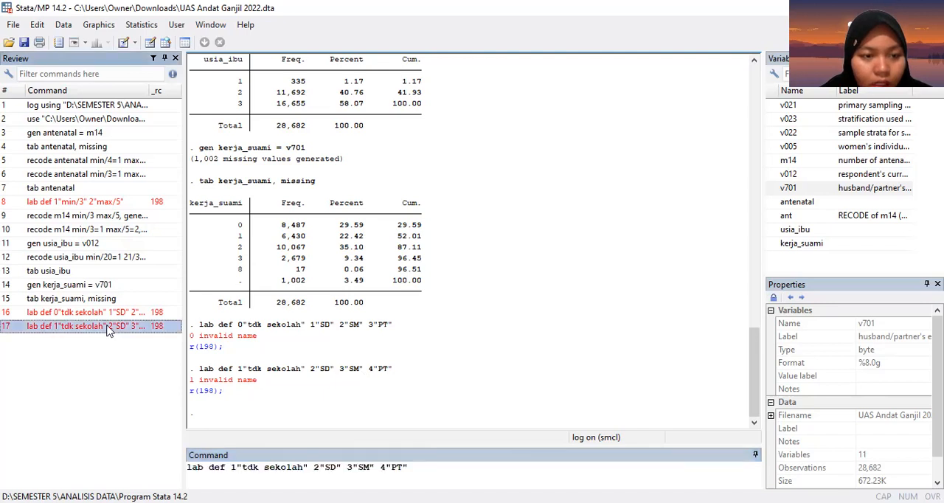
click(206, 470)
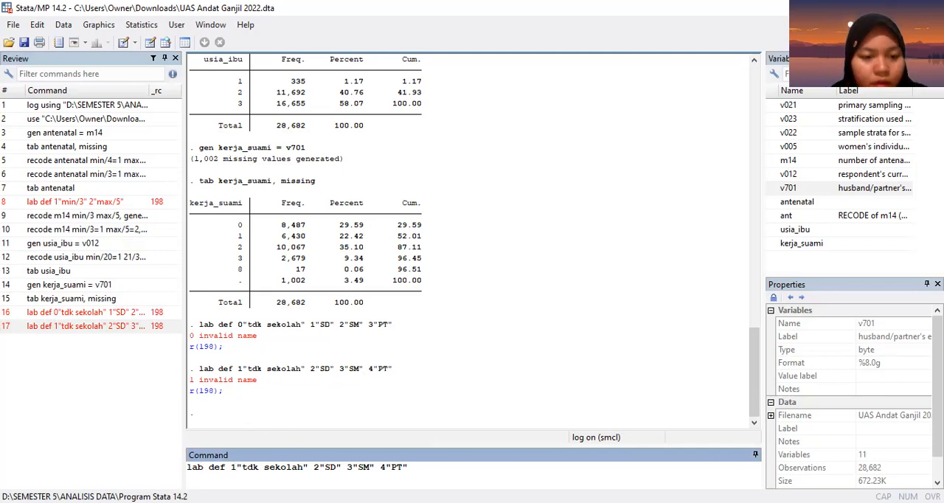
click(224, 467)
text(kerja)
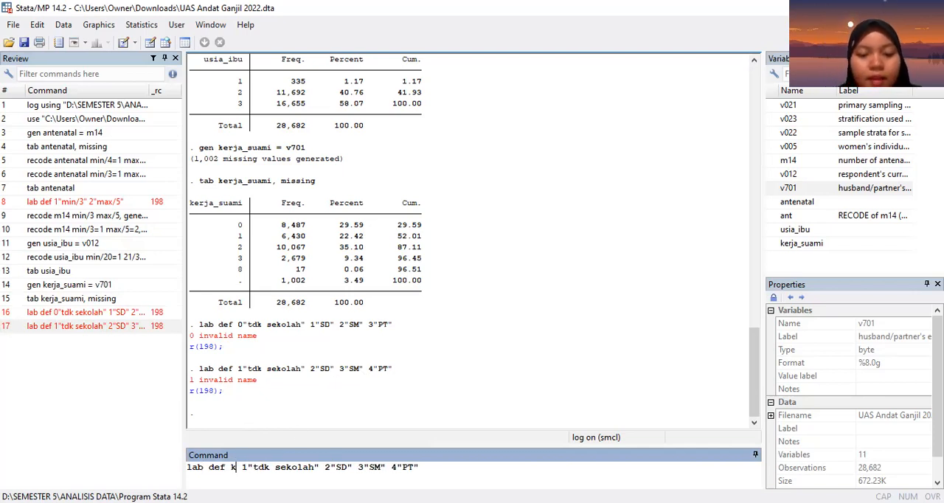
text(_suamo)
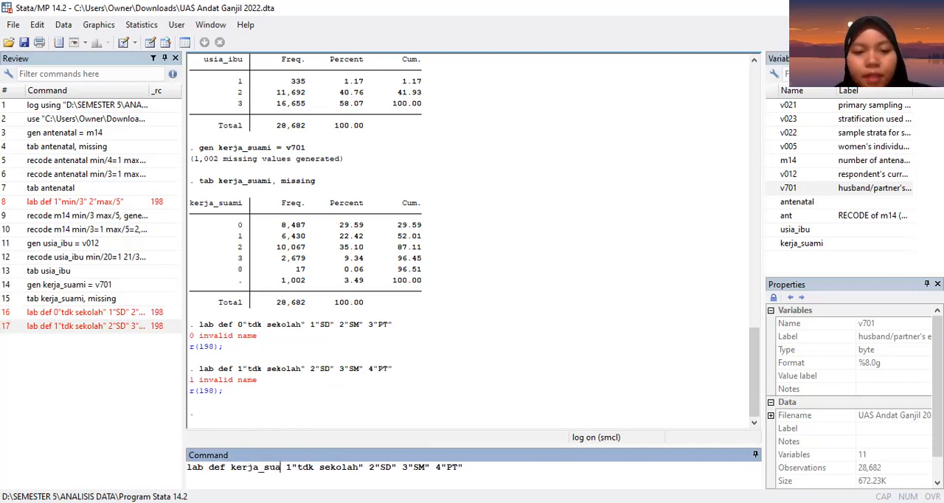
key(BackSpace)
text(i)
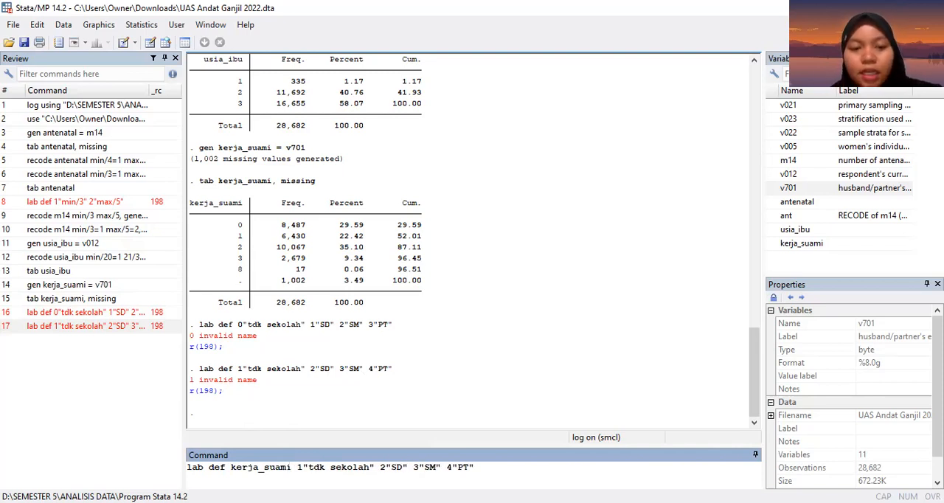
key(Return)
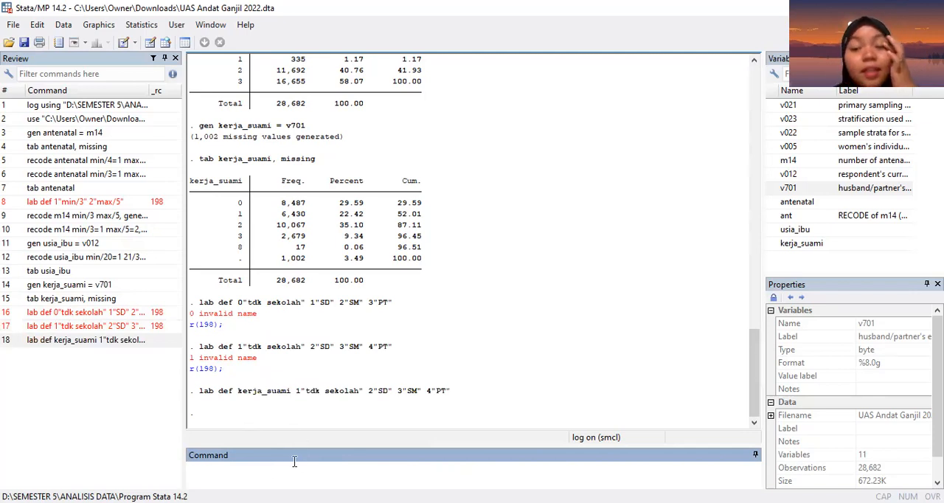
Step: Attach the kerja_suami value label to the variable by running lab val kerja_suami kerja_suami
text(ab val)
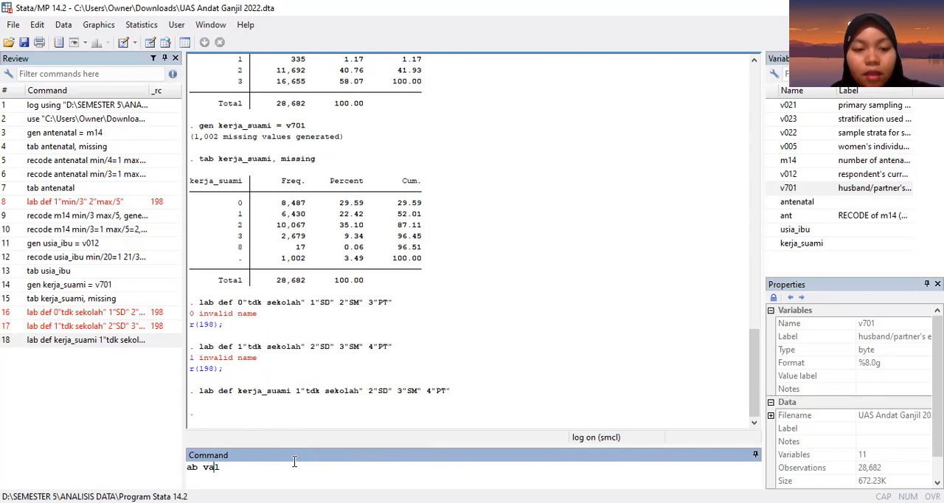
key(Home)
text(l )
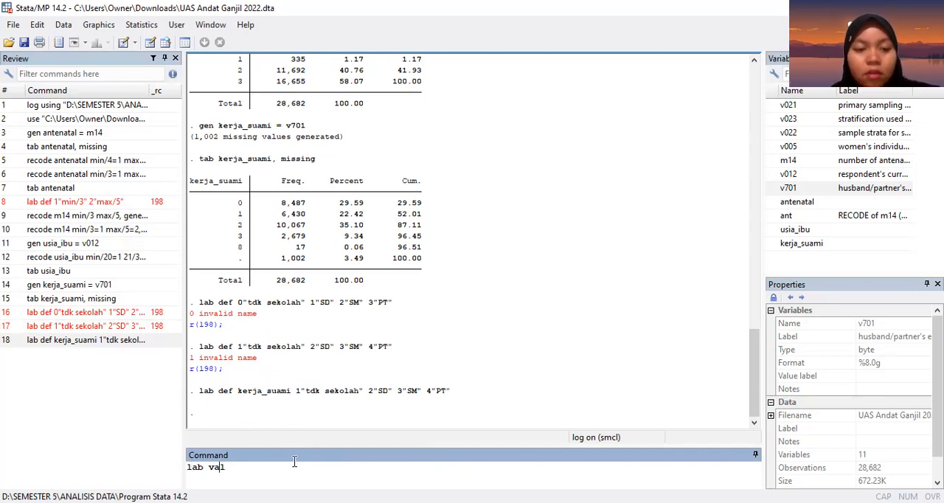
text(kerja)
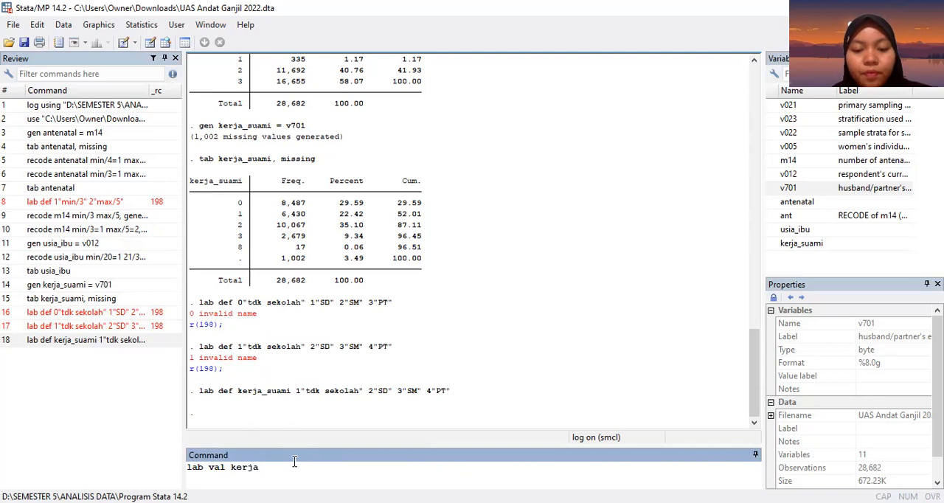
text(_suami kerjad)
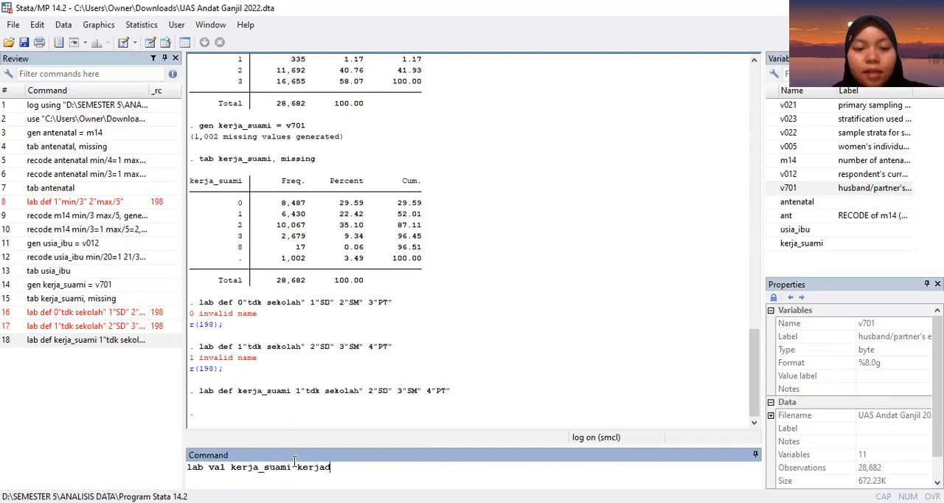
key(BackSpace)
text(_suam)
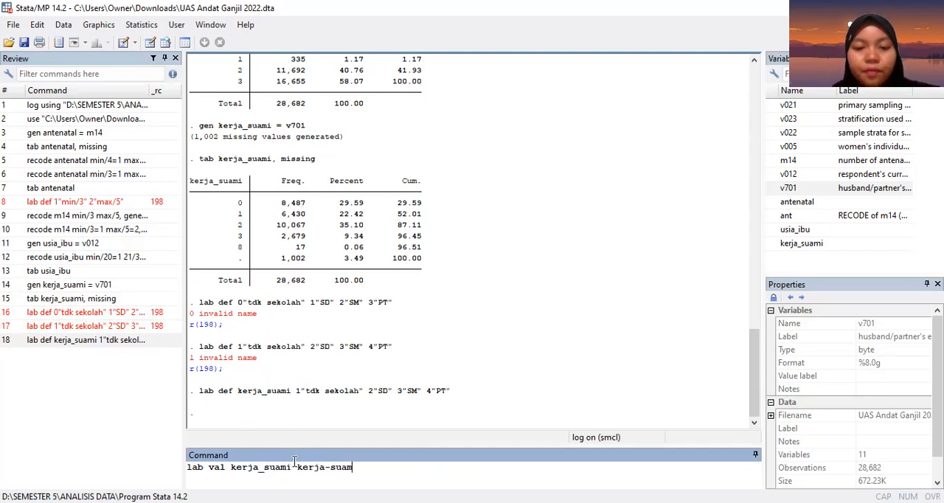
key(BackSpace)
key(BackSpace)
key(BackSpace)
key(BackSpace)
key(BackSpace)
text(_suam)
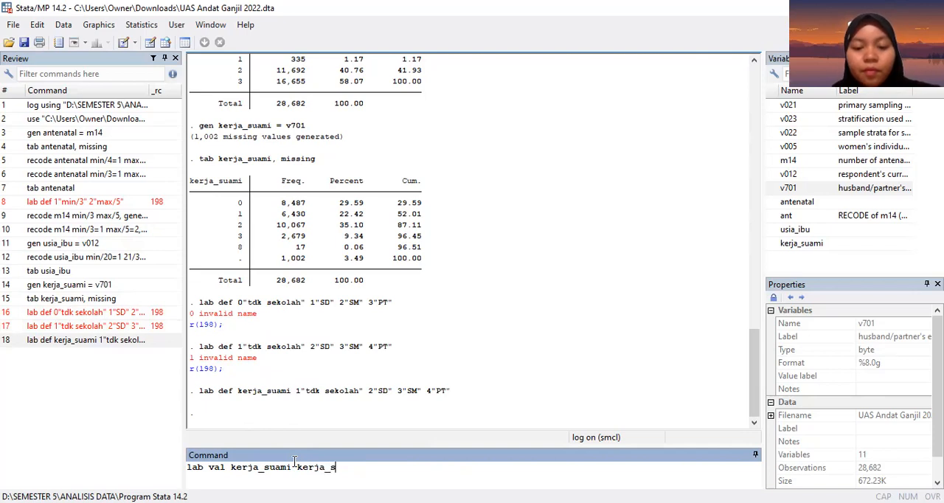
text(i)
key(Return)
Step: Tabulate kerja_suami with the tab command, without the missing option
text(t)
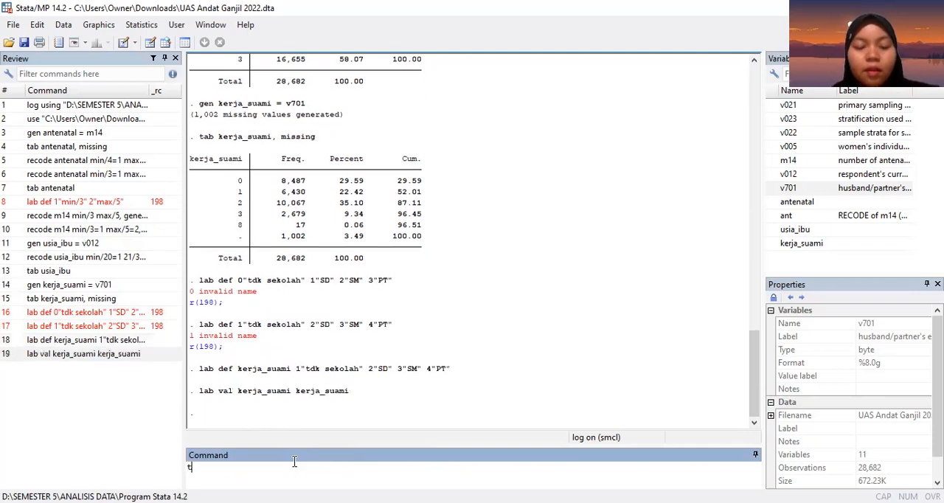
text(ab kerja_suami)
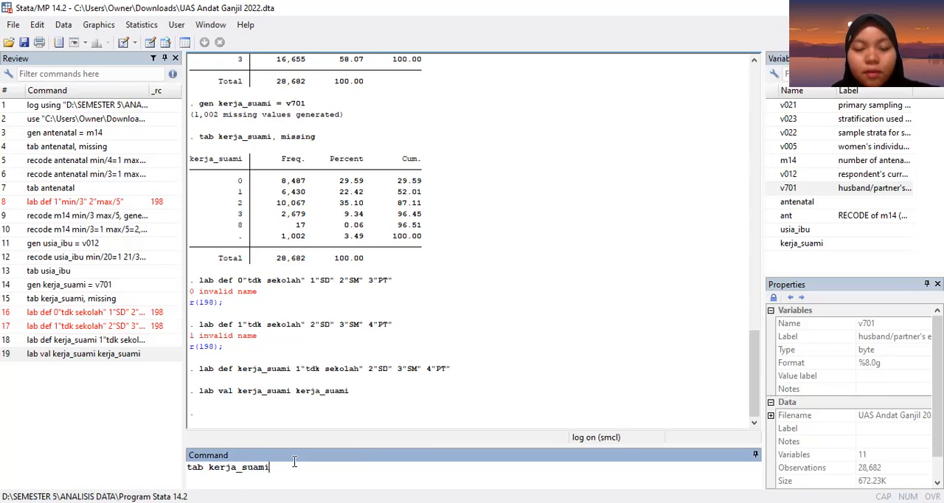
key(Return)
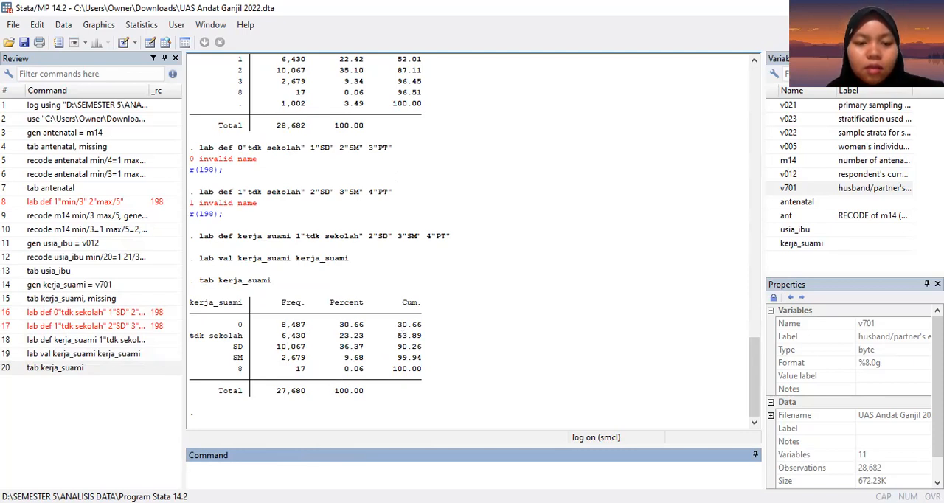
Step: Review the earlier antenatal, usia_ibu and kerja_suami commands and frequency tables in the results output
key(alt+Tab)
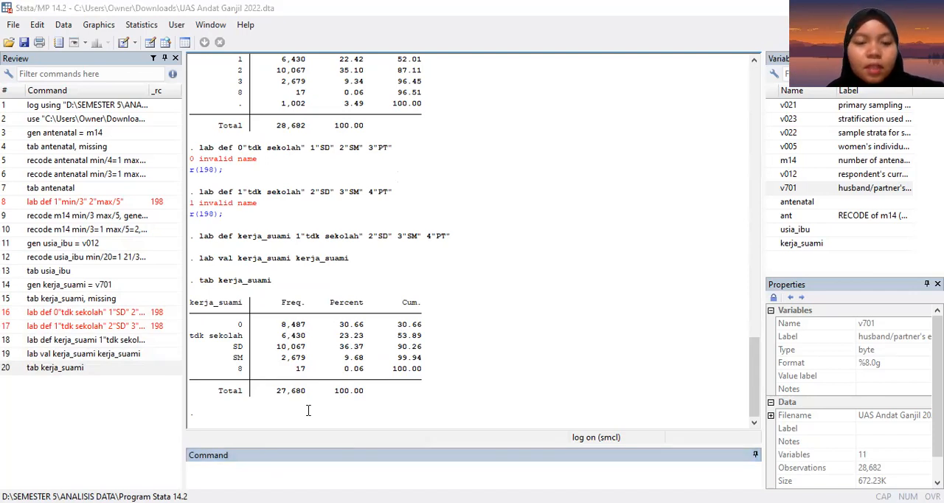
key(alt+Tab)
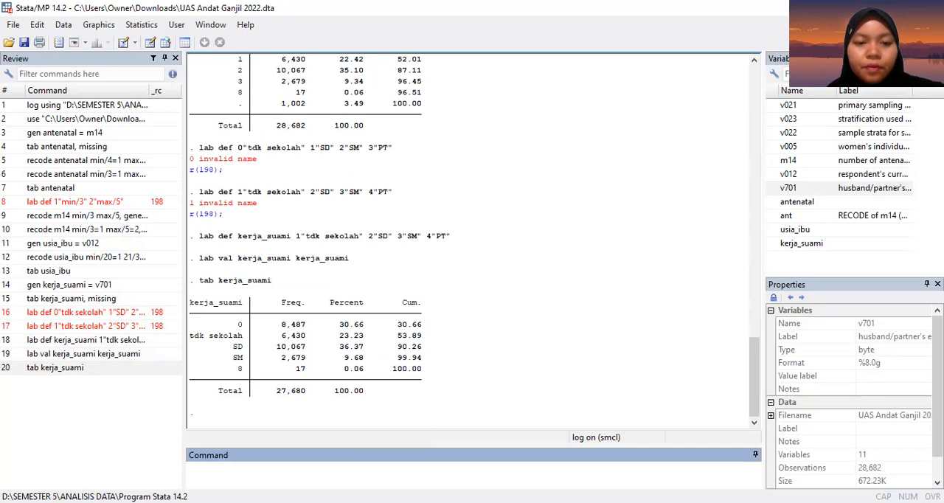
key(alt+Tab)
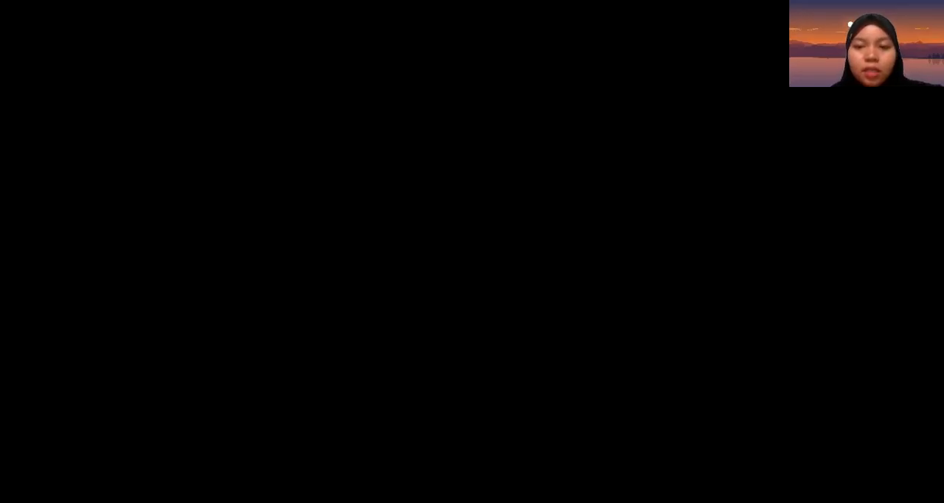
scroll(388, 413, up, 5)
scroll(388, 413, up, 2)
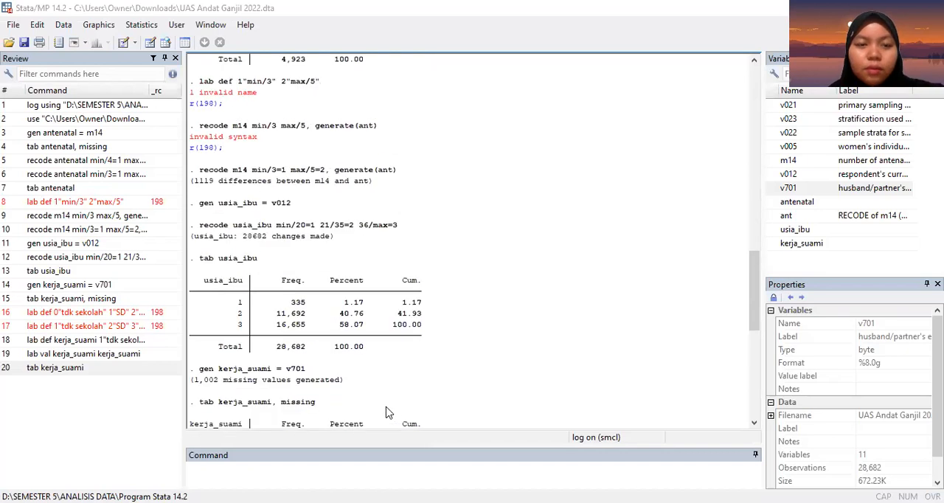
scroll(389, 413, down, 1)
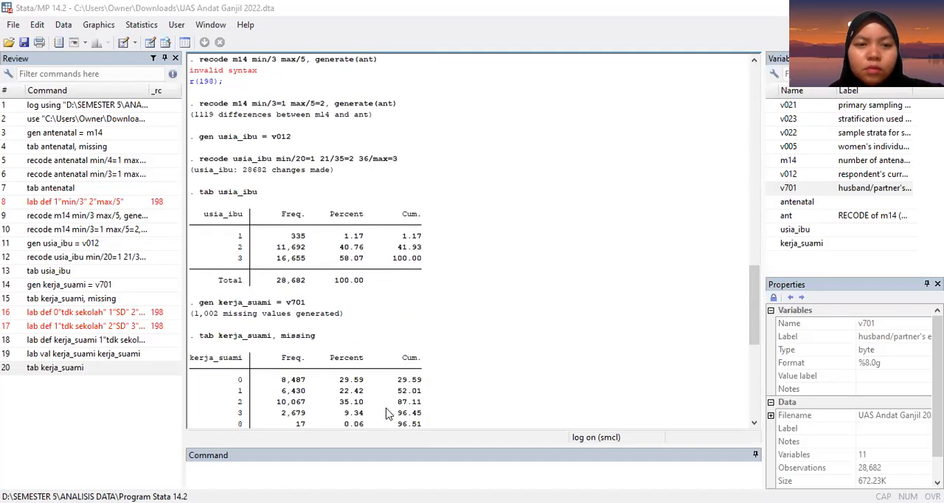
scroll(389, 413, up, 5)
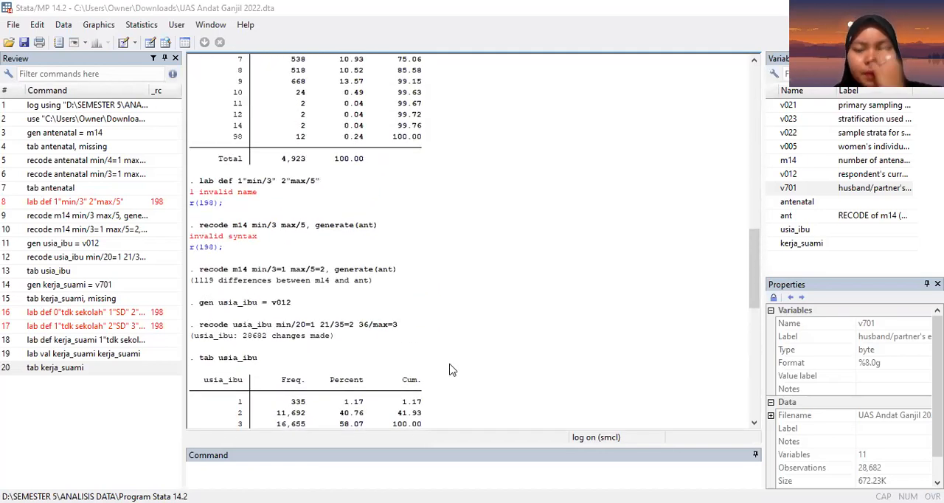
scroll(452, 369, up, 4)
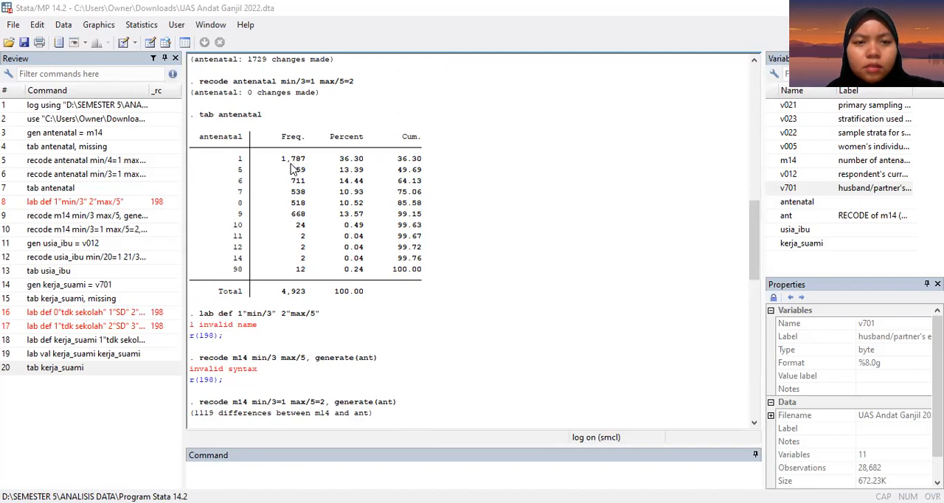
scroll(336, 247, up, 1)
scroll(336, 247, down, 1)
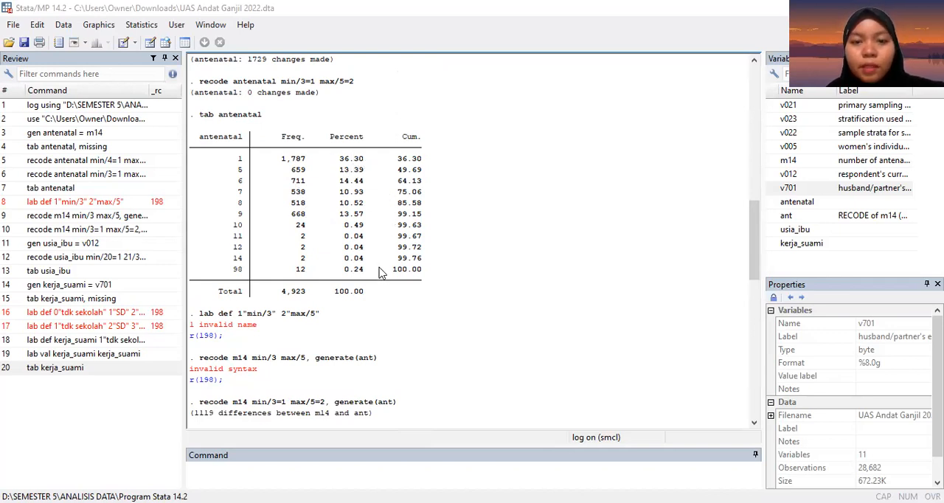
scroll(388, 302, down, 7)
scroll(389, 302, down, 3)
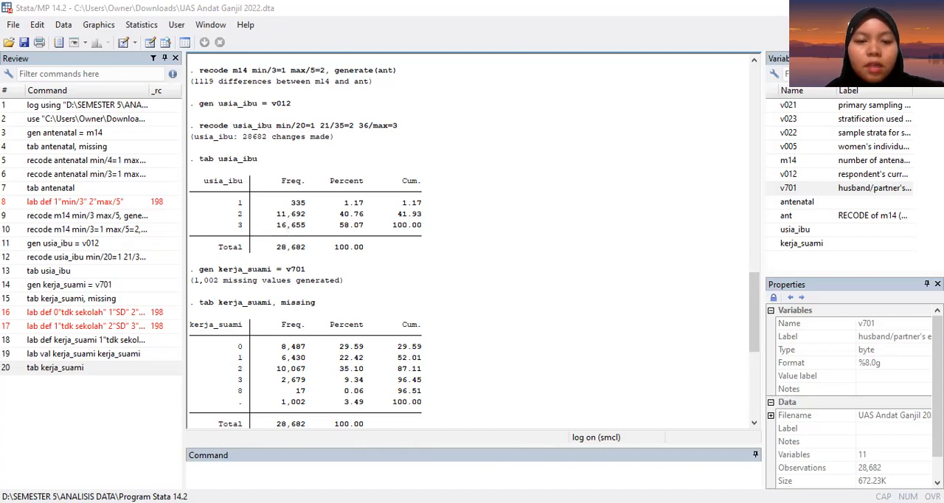
Step: Start composing a lab def command for a value label named usia_ibu
click(286, 469)
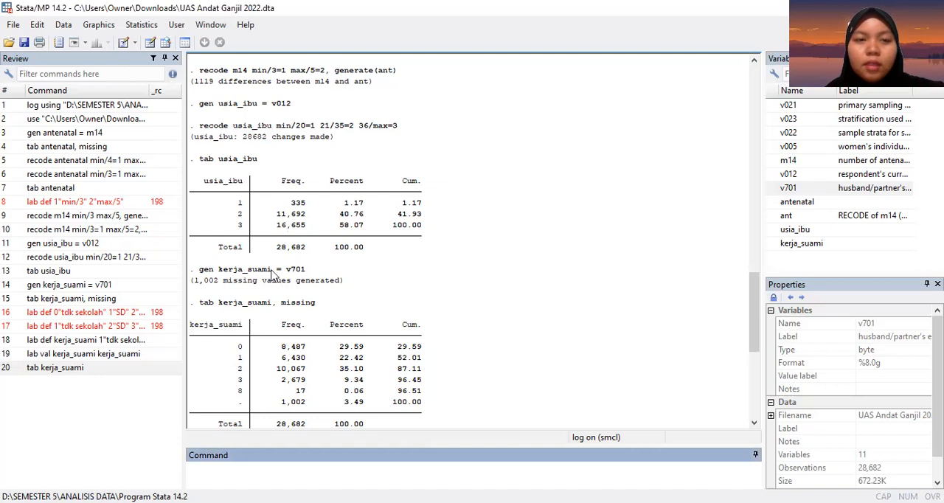
scroll(272, 274, up, 2)
scroll(273, 274, down, 1)
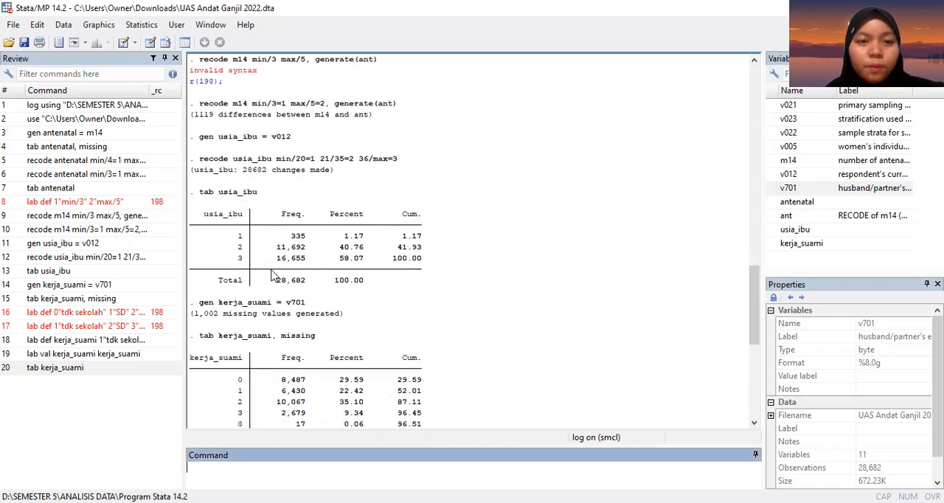
scroll(334, 234, down, 2)
scroll(333, 235, up, 1)
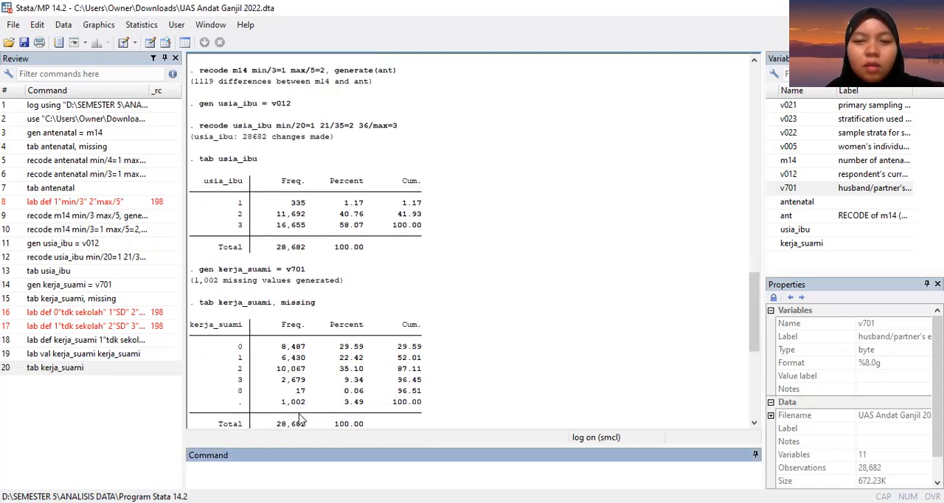
text(lab de)
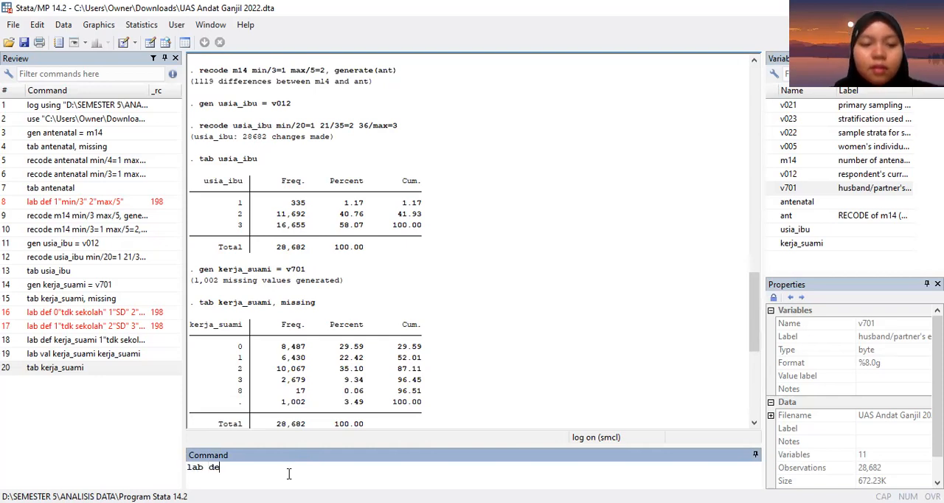
text(f usia_ibu)
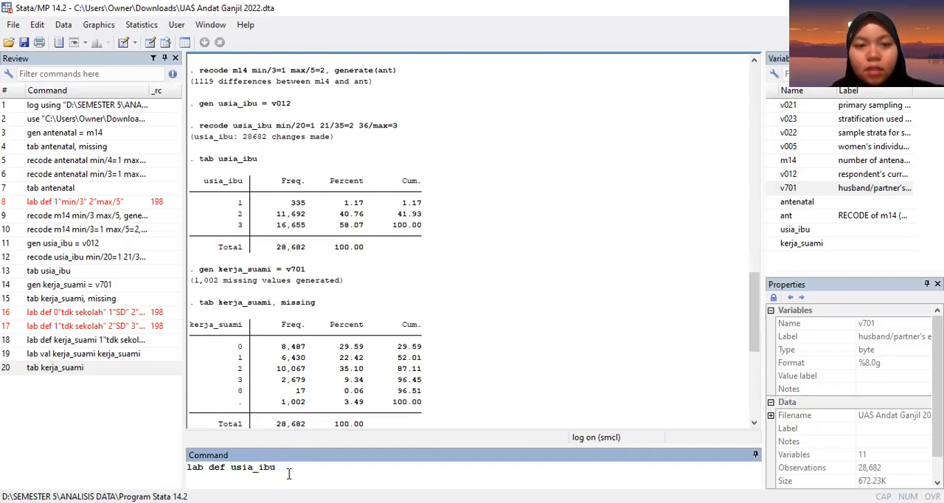
text( 1)
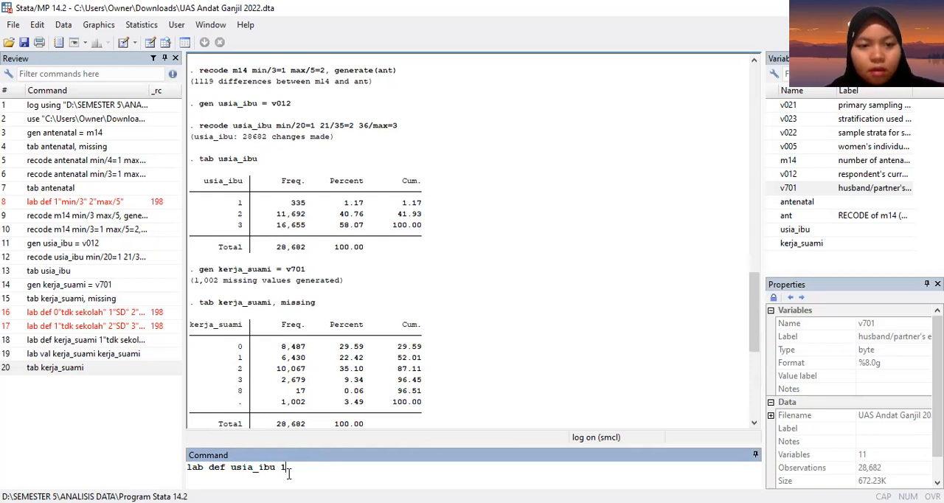
Step: Add category 1 with the label ">20" to the usia_ibu lab def command
scroll(299, 359, down, 3)
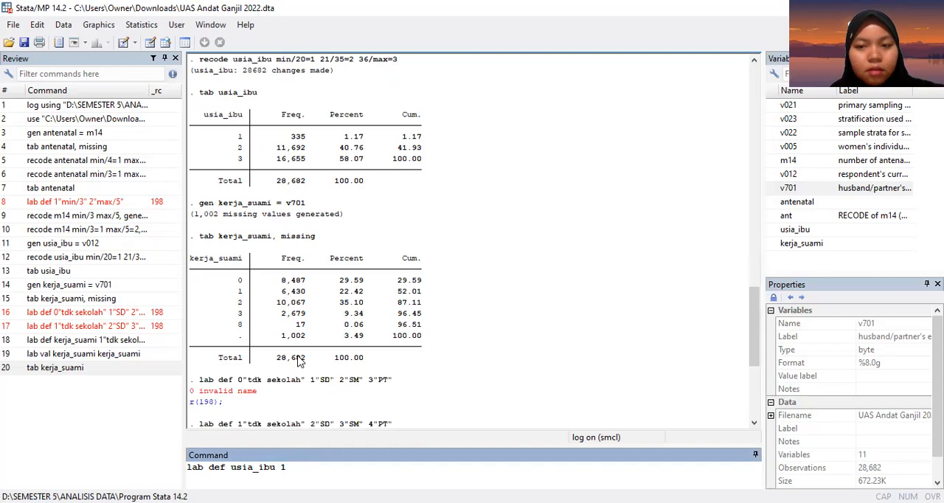
scroll(299, 359, up, 3)
text(")
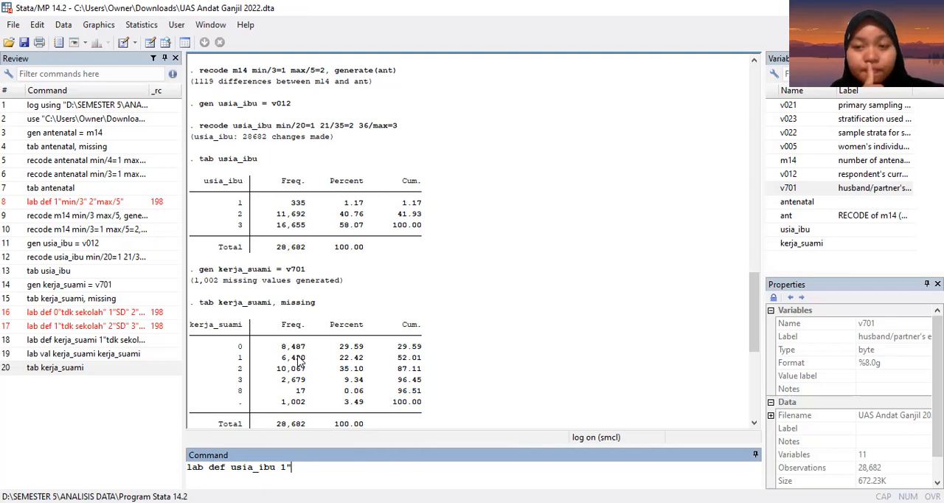
text(<)
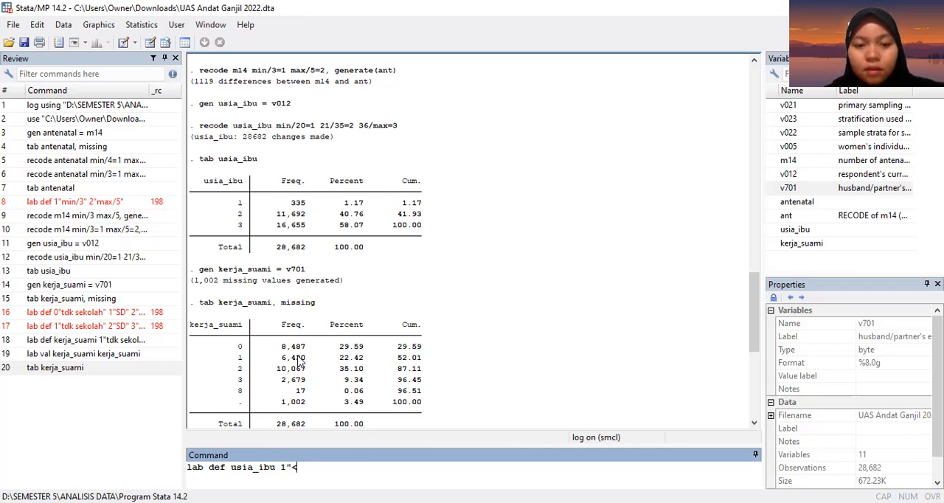
key(BackSpace)
text(>20")
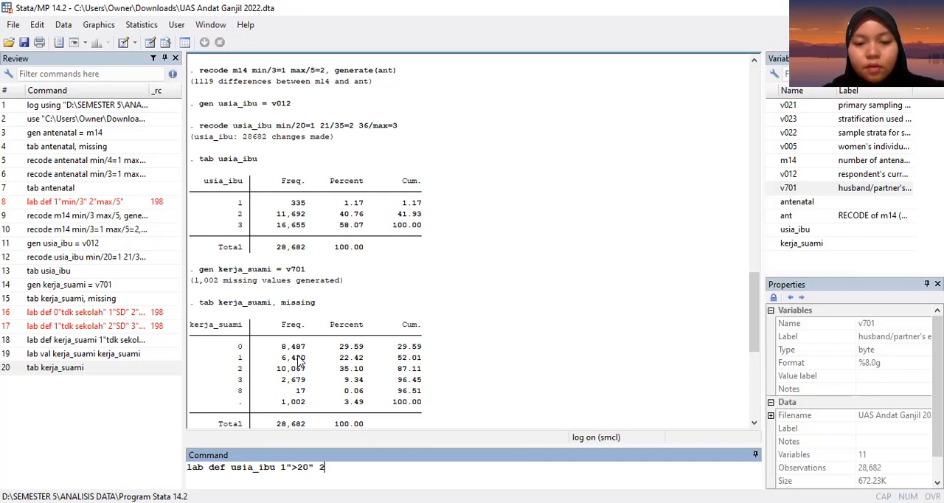
text( 2")
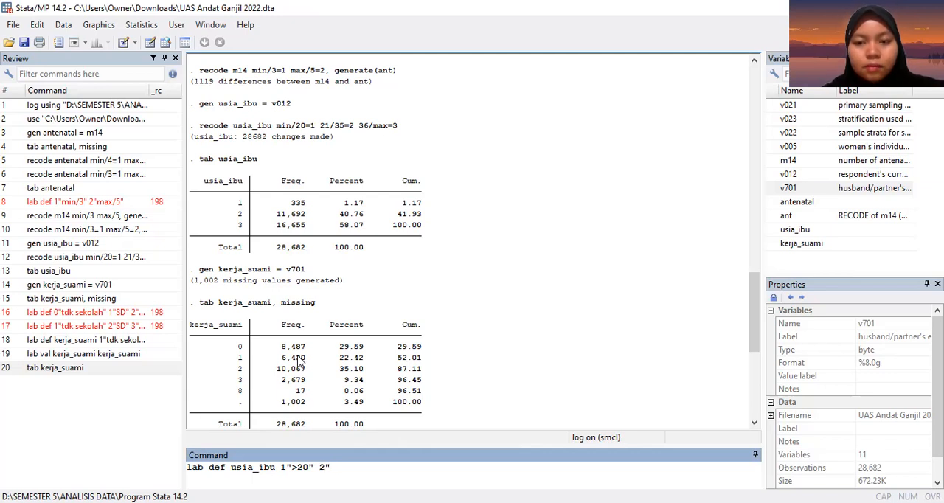
text(21-)
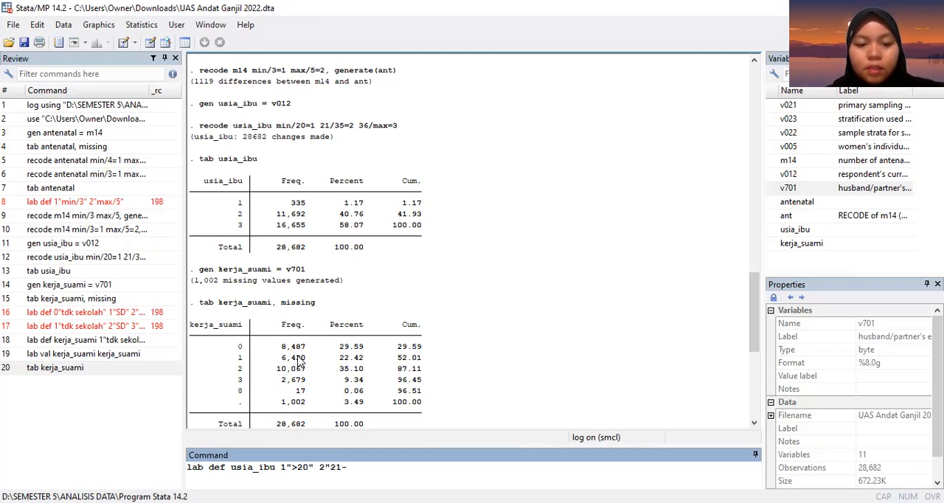
text(35" 3)
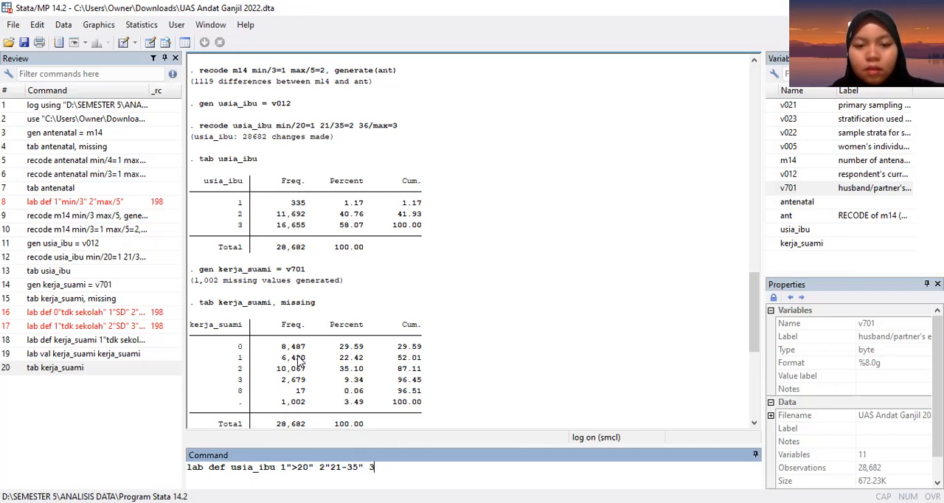
text(")
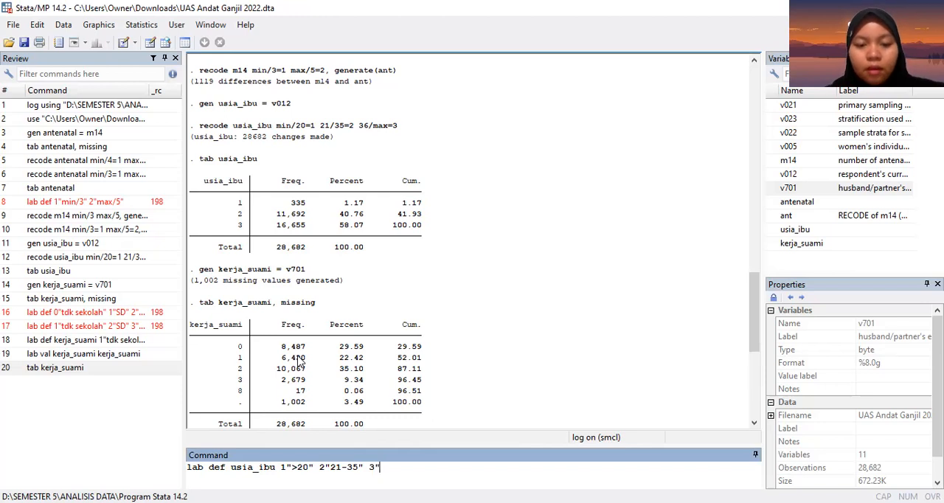
text(<)
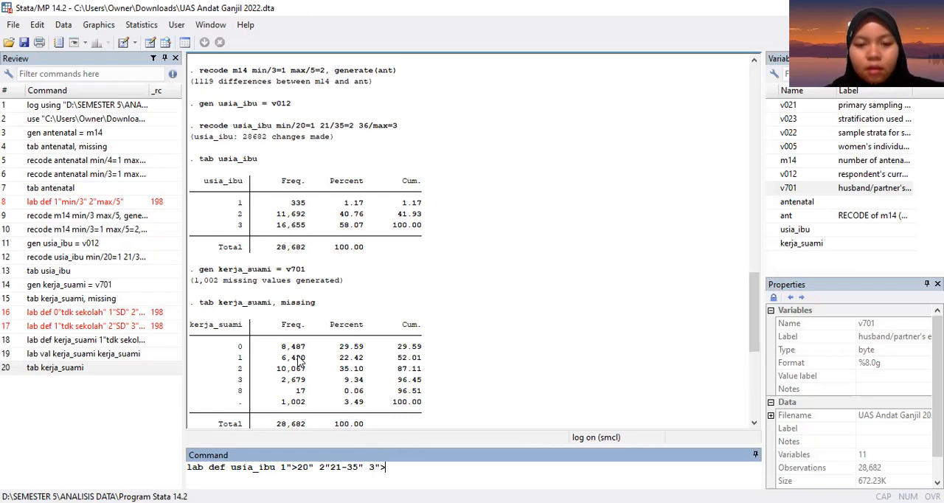
text(35)
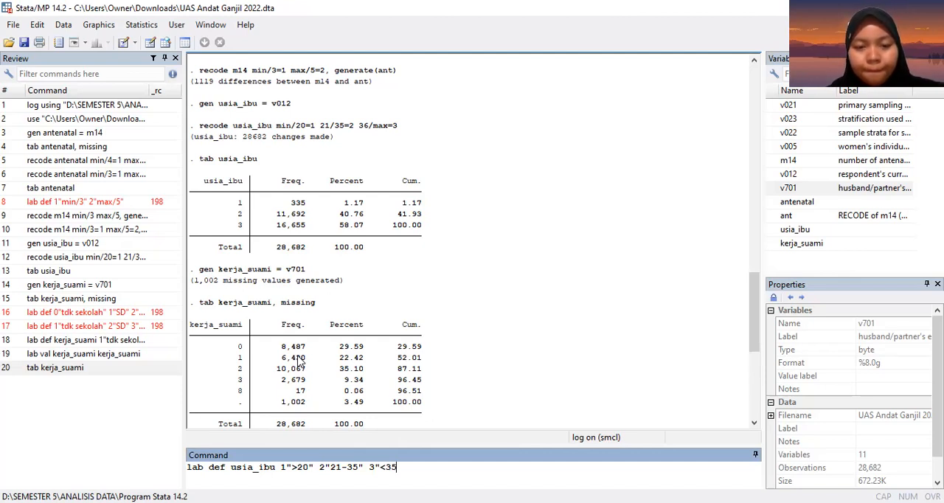
Step: Extend the usia_ibu lab def command with category 2 labelled "21-35" and category 3 labelled "<35"
text(")
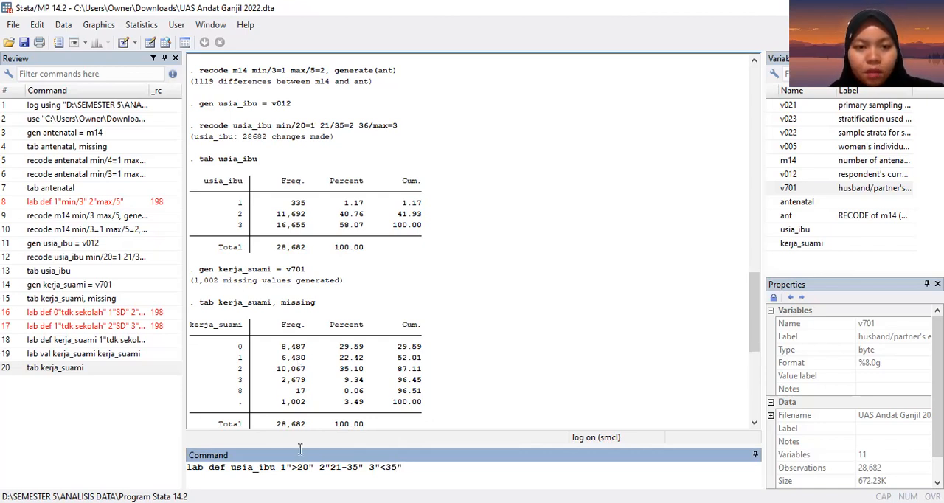
key(alt+Tab)
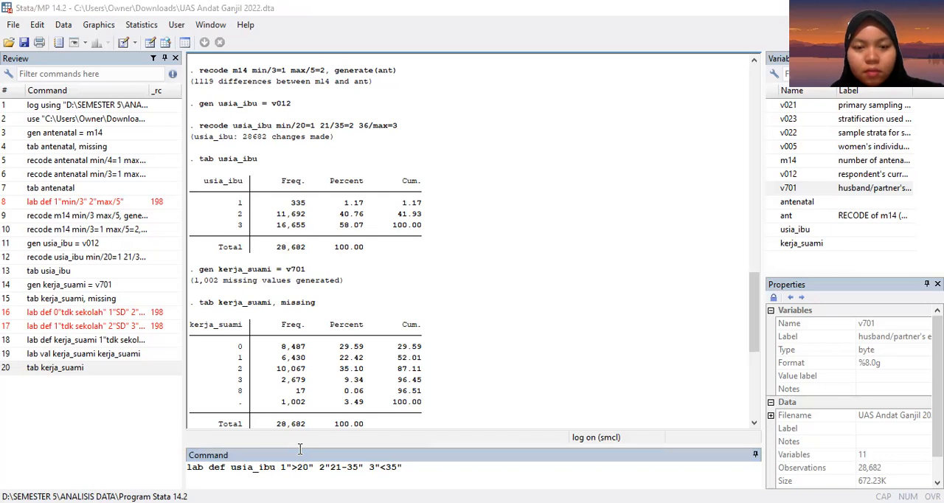
Step: Change the category 1 label to ">21" in the usia_ibu lab def command and run it
click(397, 466)
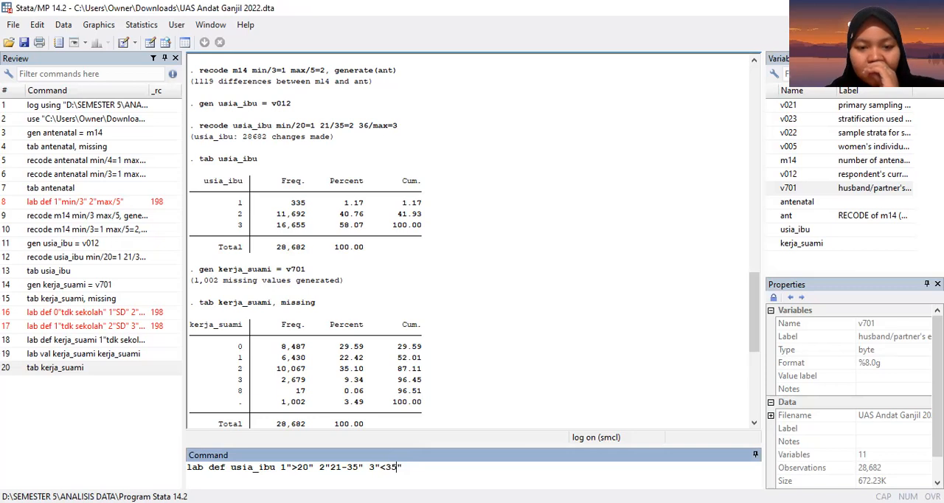
click(307, 466)
key(BackSpace)
text(1)
key(Return)
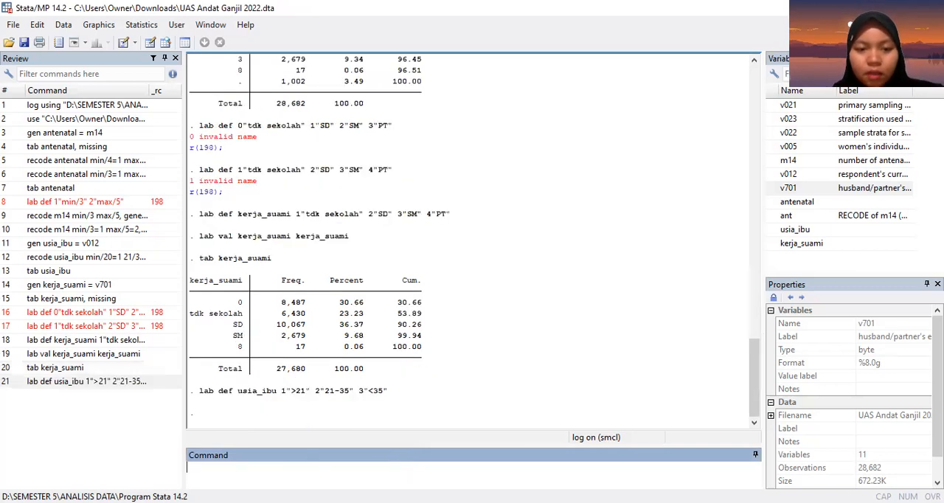
Step: Attach the usia_ibu value label to the variable by running lab val usia_ibu usia_ibu
text(la)
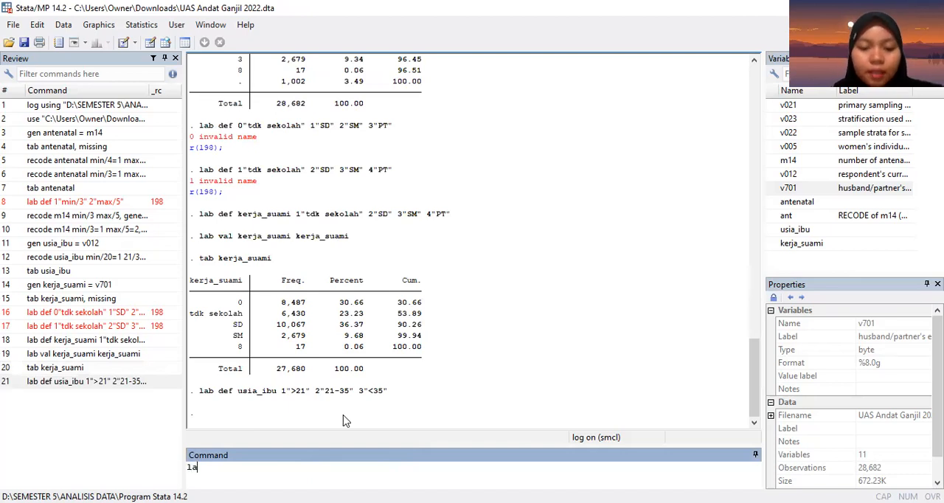
text(b val )
text(usia-i)
text(bu)
key(BackSpace)
key(BackSpace)
key(BackSpace)
key(BackSpace)
text(_)
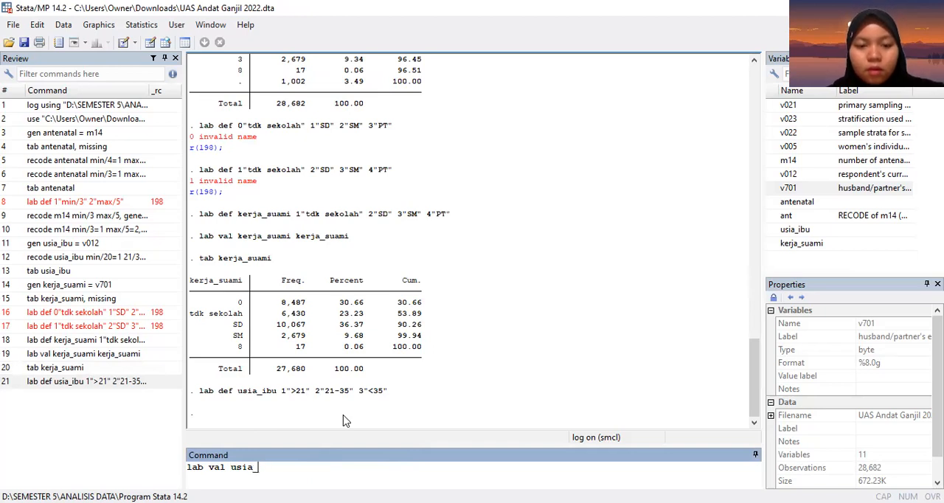
text(ibu usia_ibu)
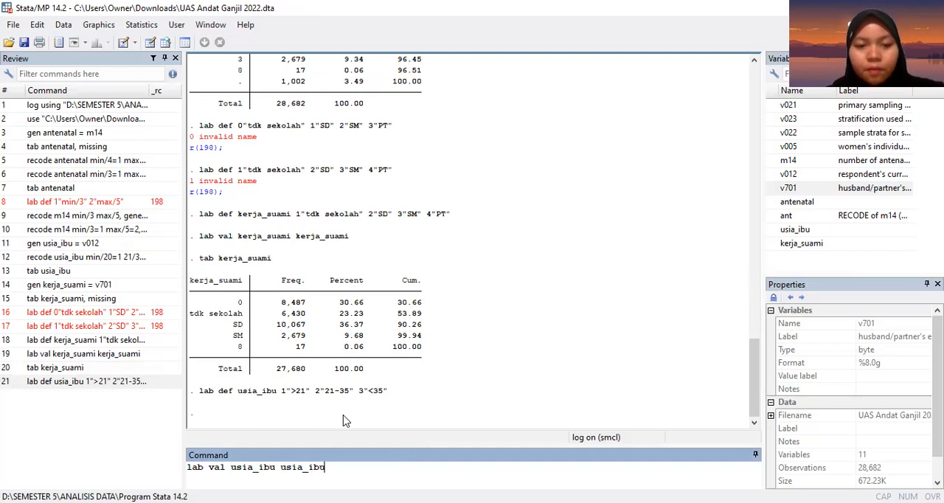
key(Return)
Step: Try to tabulate usia_ibu with the col option by running tab usia_ibu, col
text(tab )
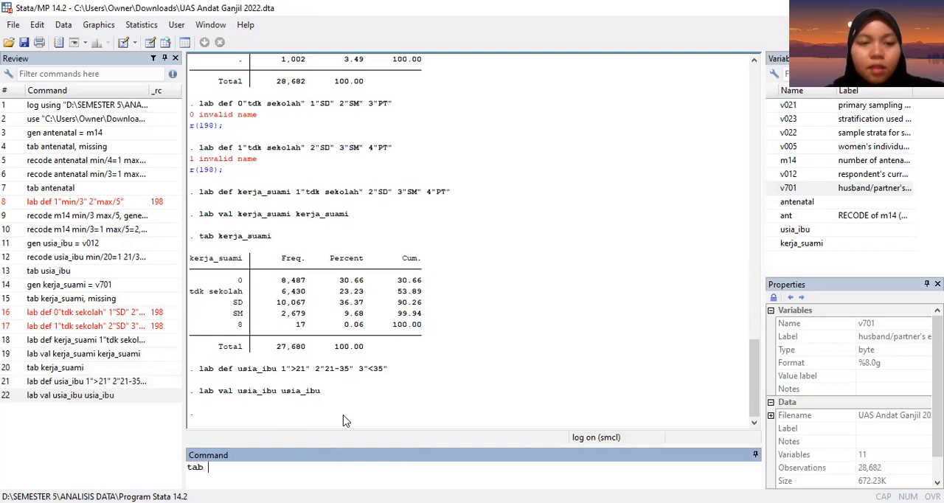
text(u)
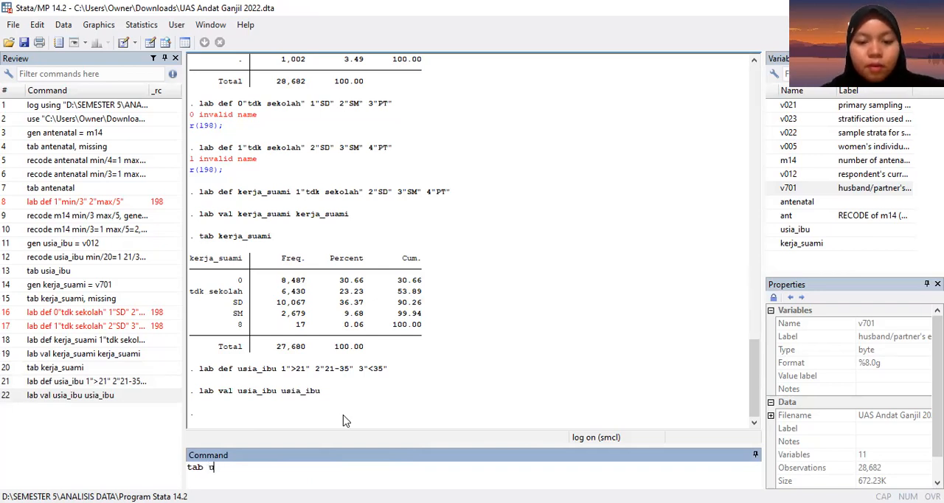
text(sia_ibu)
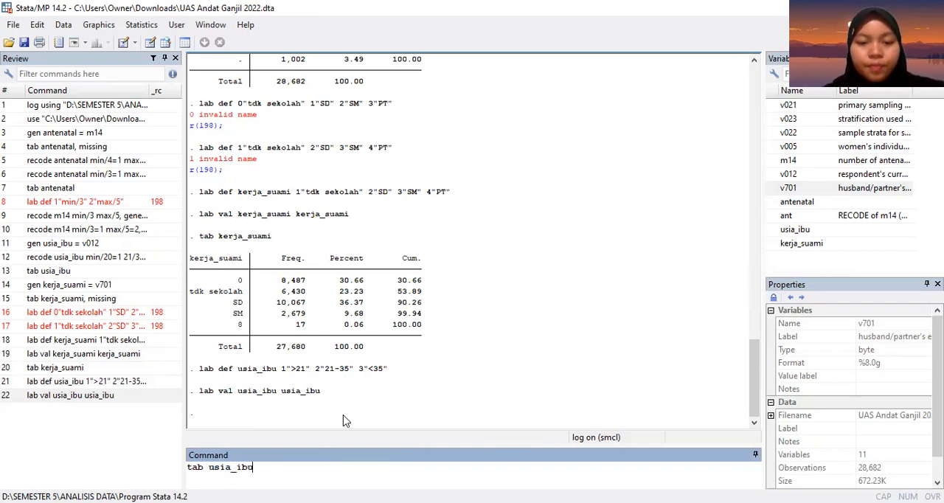
text(, col)
key(Return)
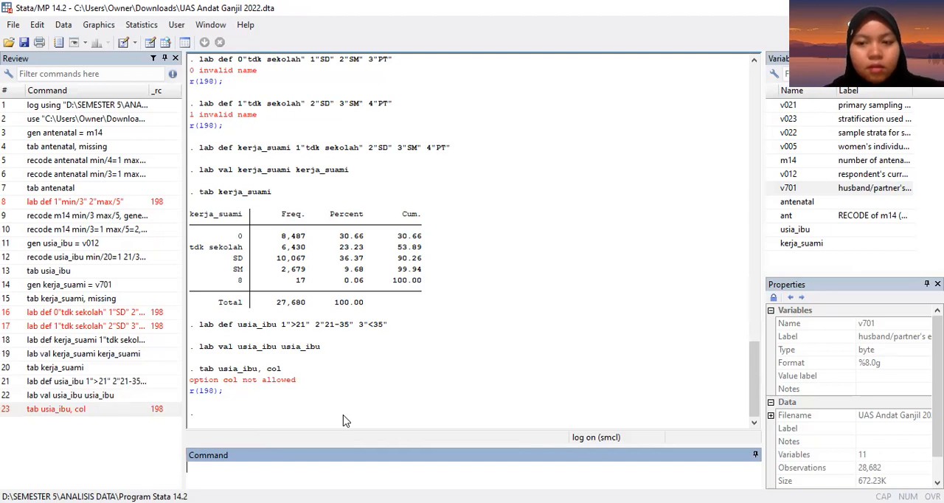
Step: Try to run lab var on usia_ibu with the row option: lab var usia_ibu, row
text(lab var)
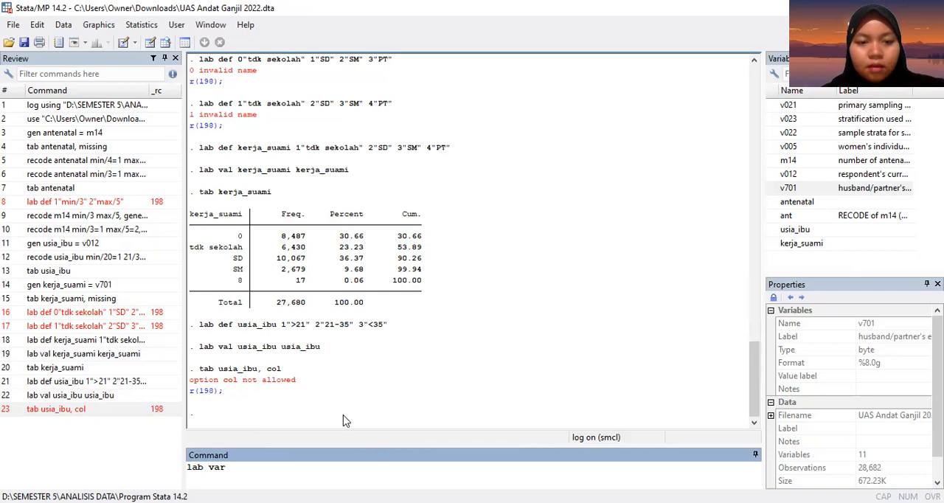
text( usia_ibu)
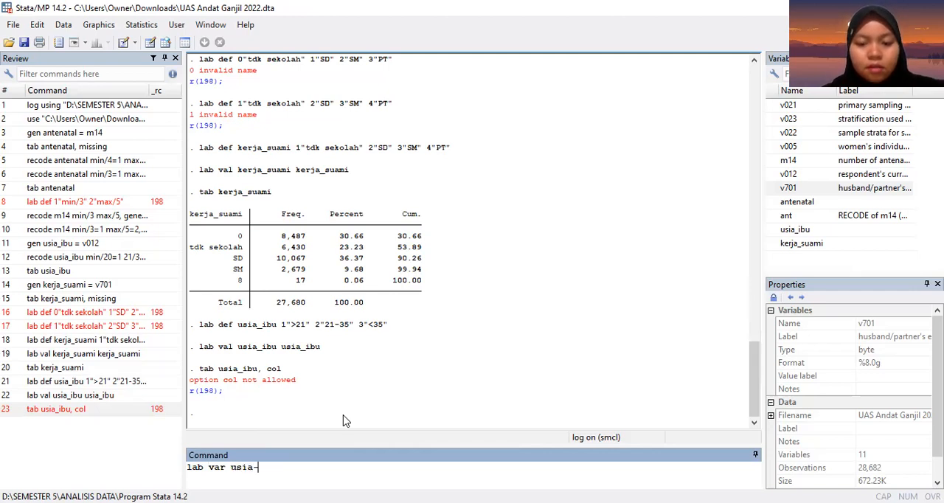
key(BackSpace)
key(BackSpace)
key(BackSpace)
text(ibu,)
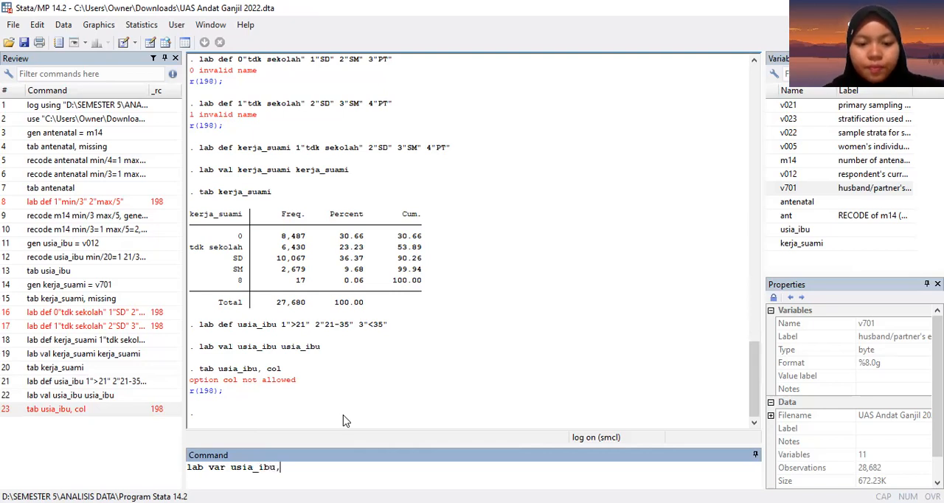
text( row)
key(Return)
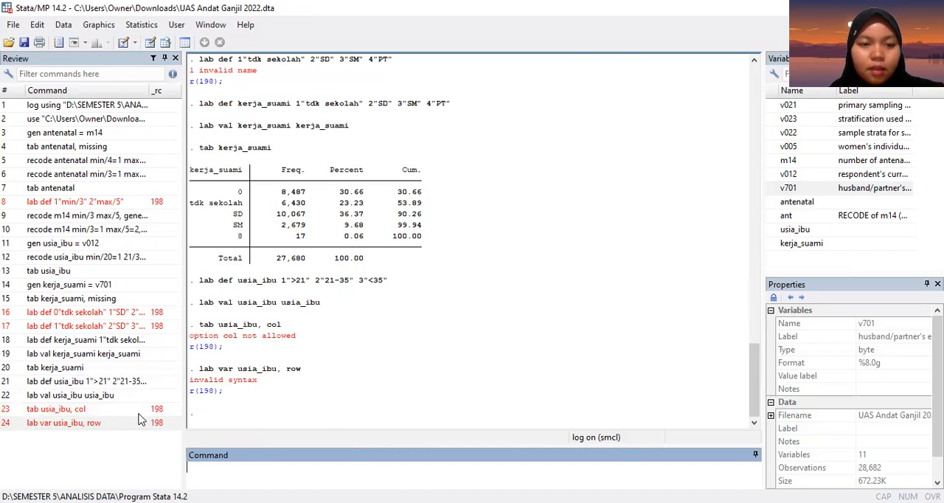
Step: Tabulate usia_ibu with the tab command without any options and review the labelled frequency tables
text(tab )
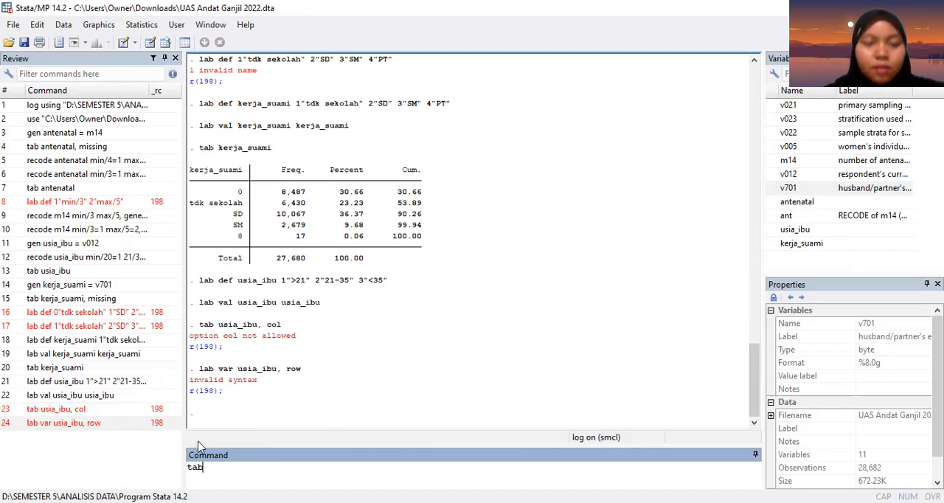
text(usia_ibu)
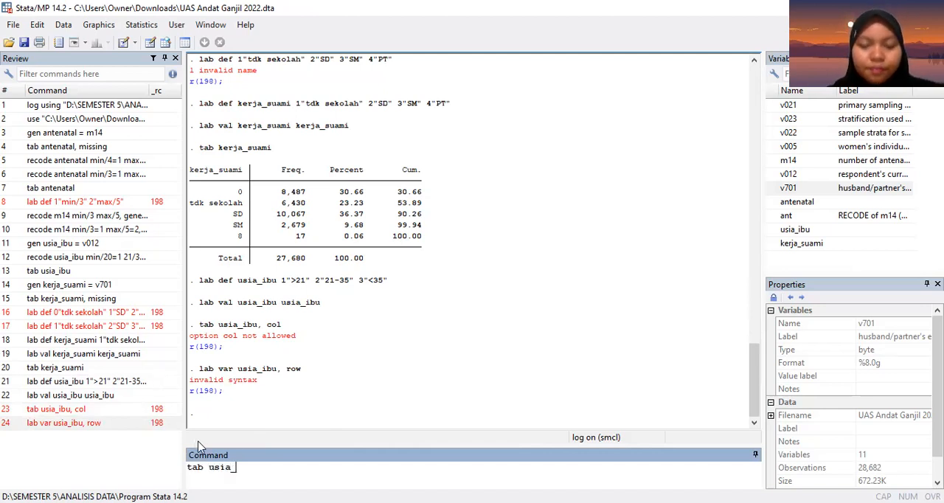
key(Return)
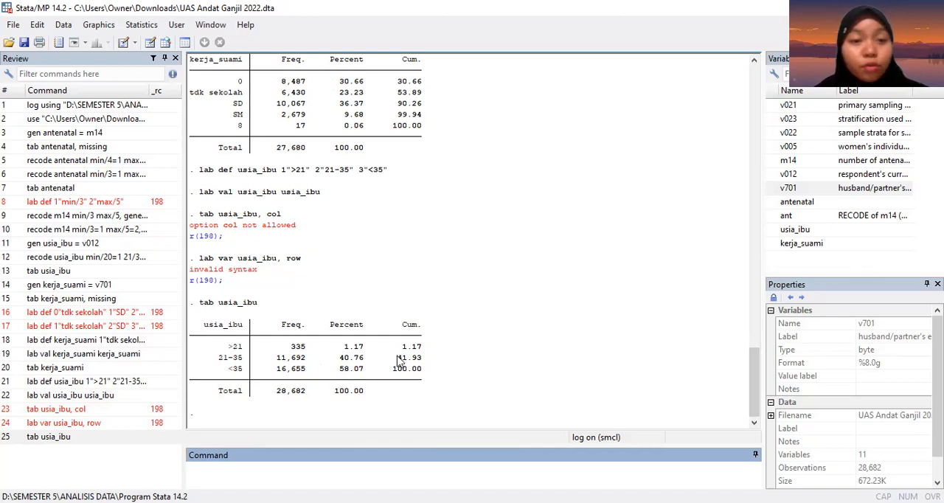
scroll(402, 361, up, 2)
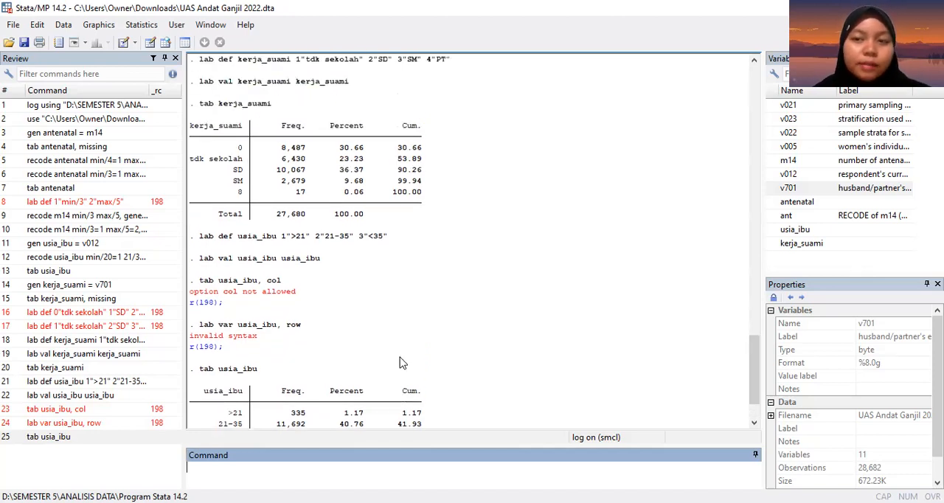
scroll(402, 362, up, 1)
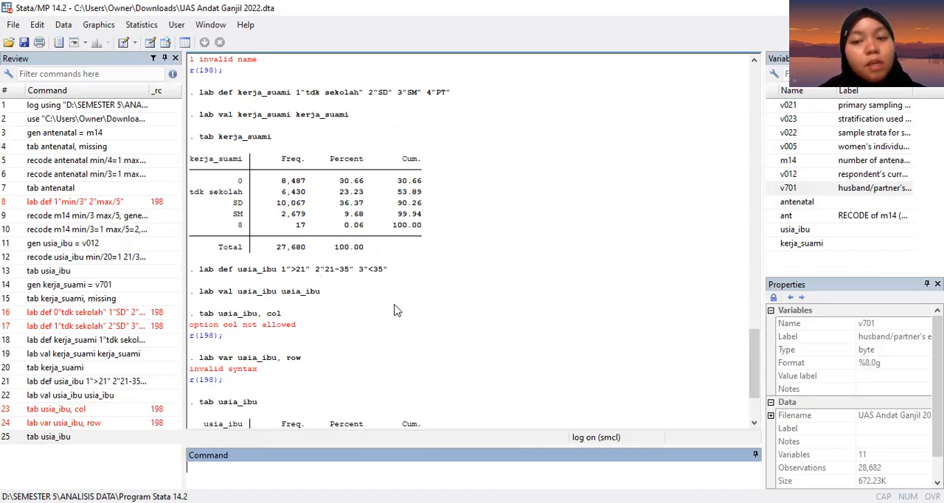
scroll(392, 311, down, 3)
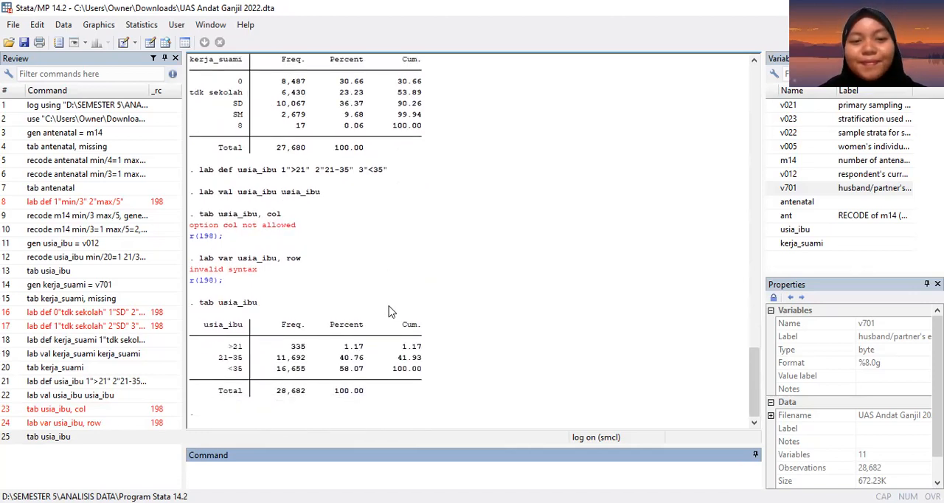